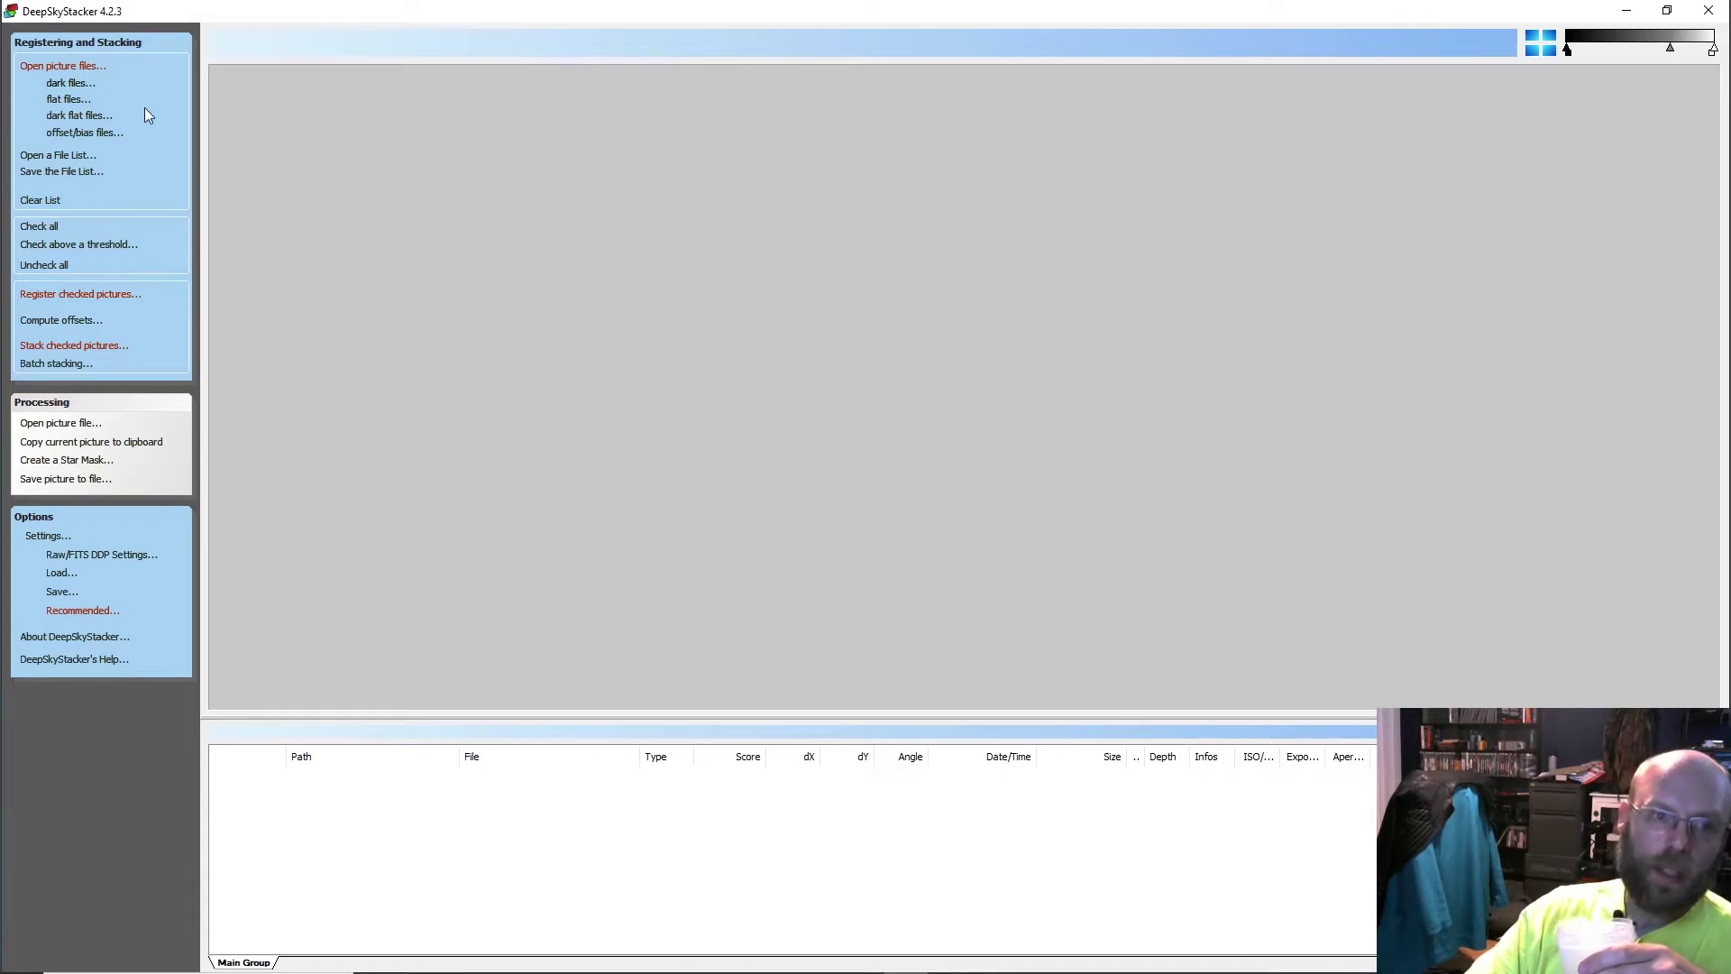
Step: Load the light frames L_0136 through L_0165 from the Lights folder of NGC 6960 on the SSD Swap (F:) drive
{"action": "left_click", "coordinate": [57, 69]}
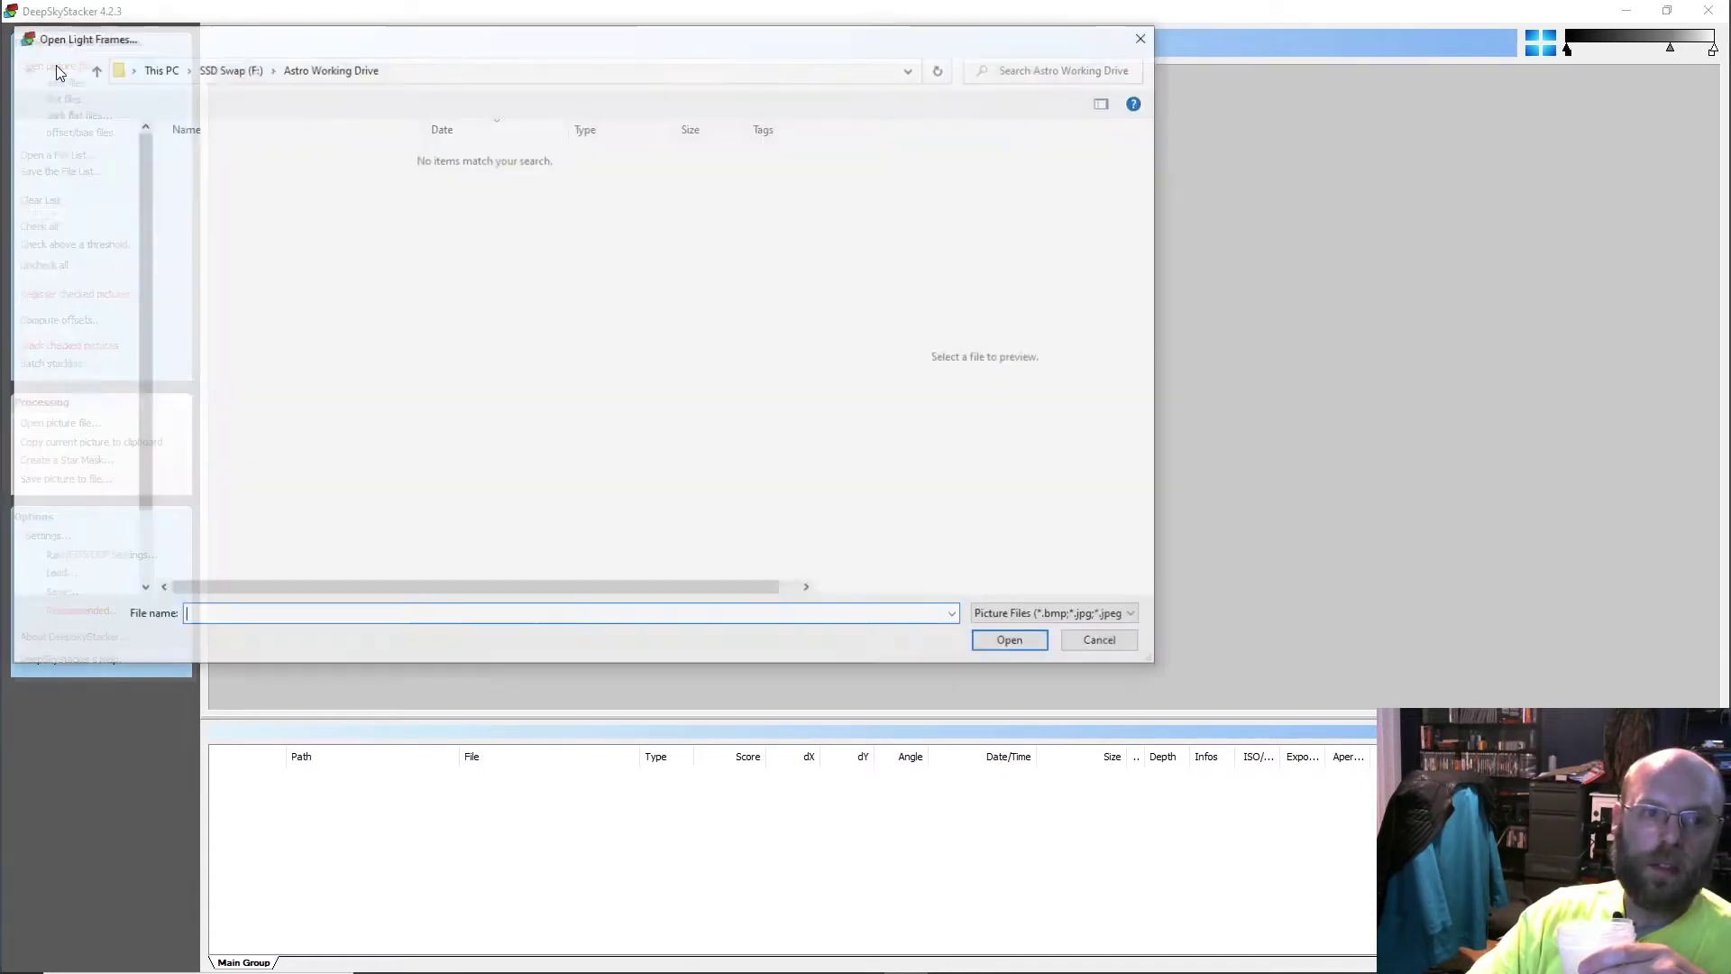
{"action": "left_click", "coordinate": [228, 76]}
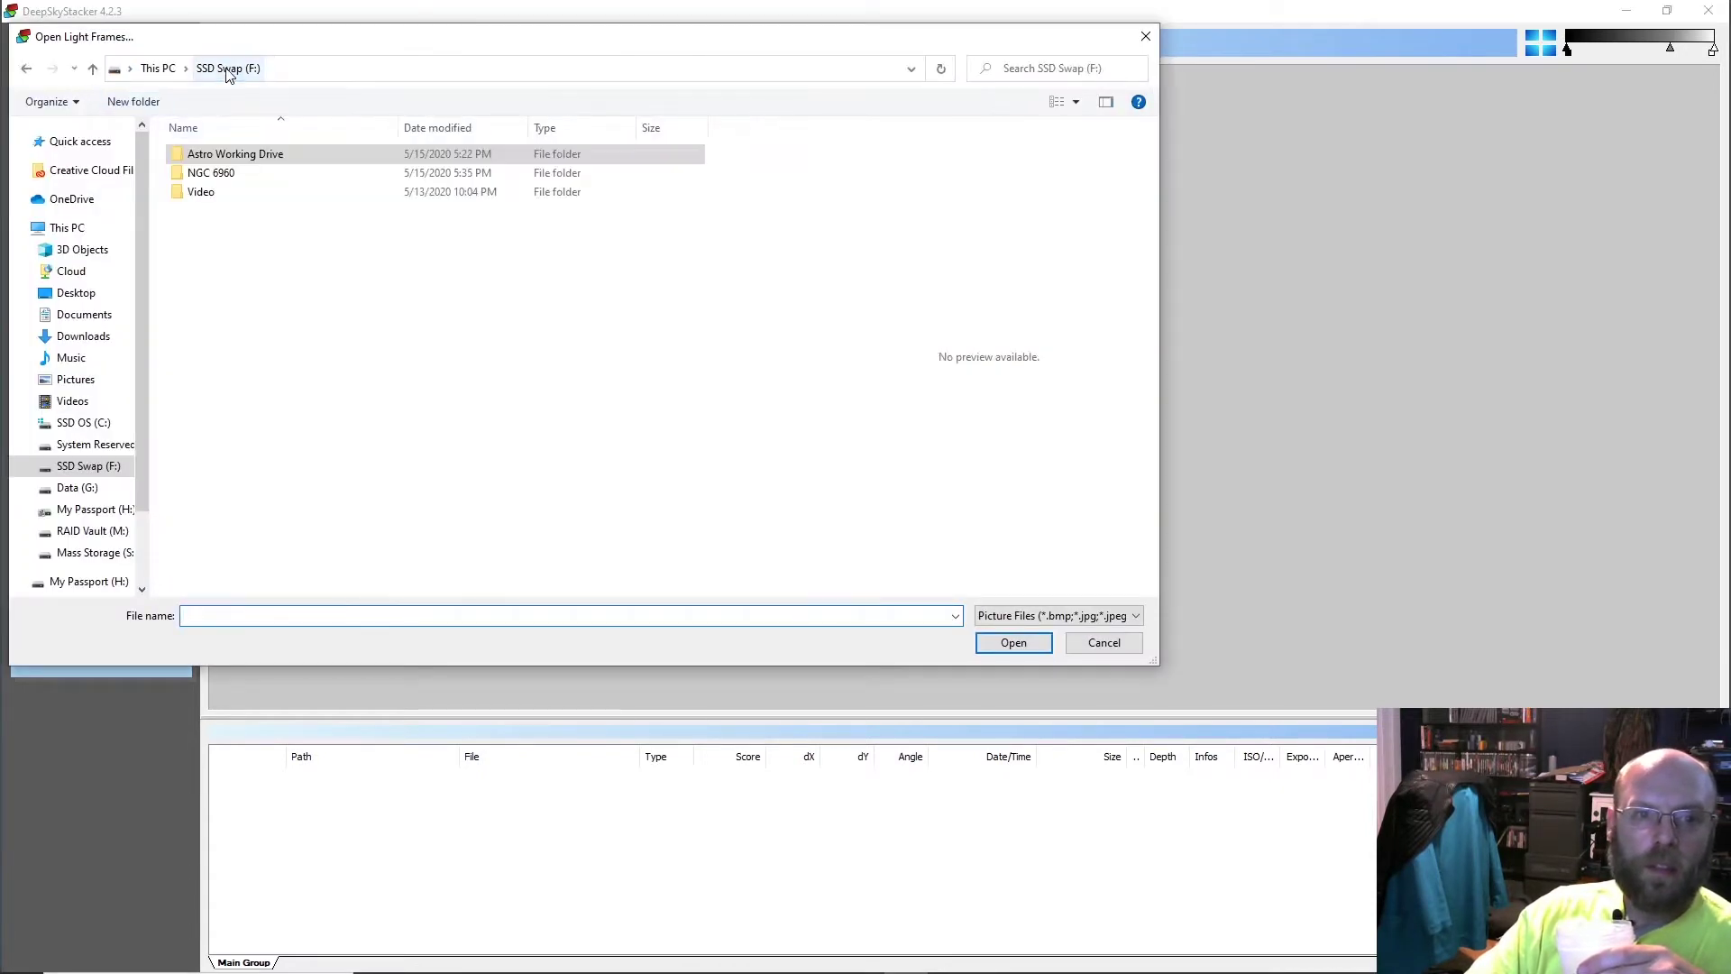
{"action": "double_click", "coordinate": [227, 175]}
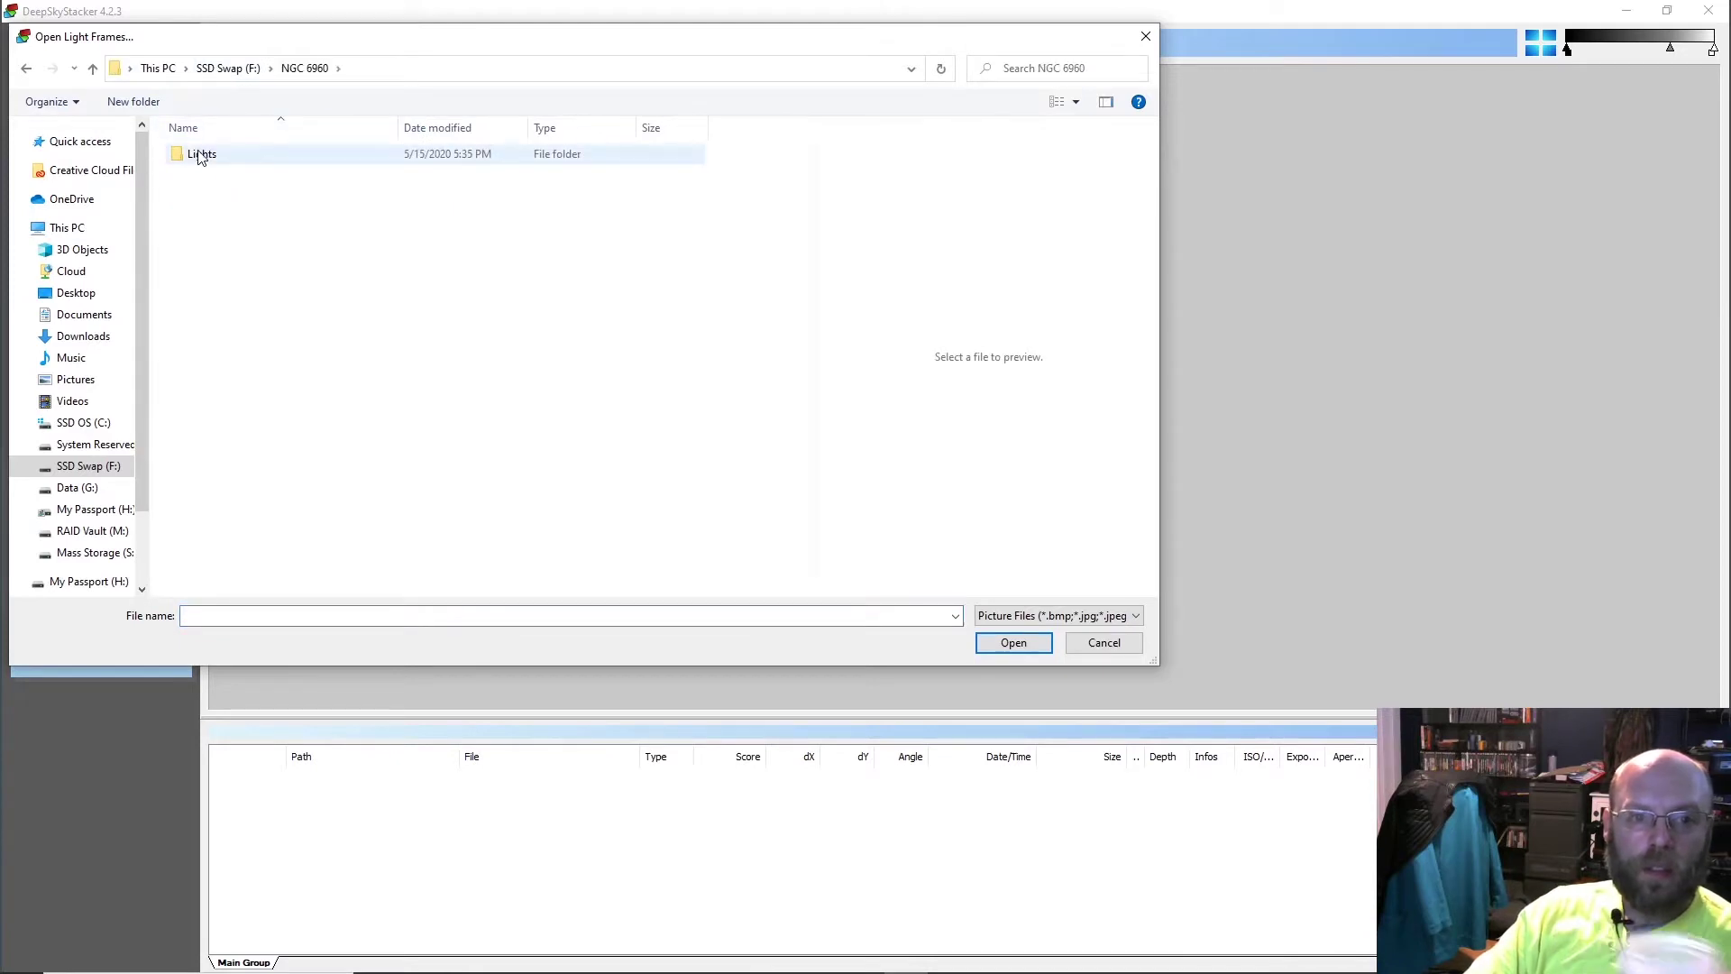
{"action": "double_click", "coordinate": [200, 155]}
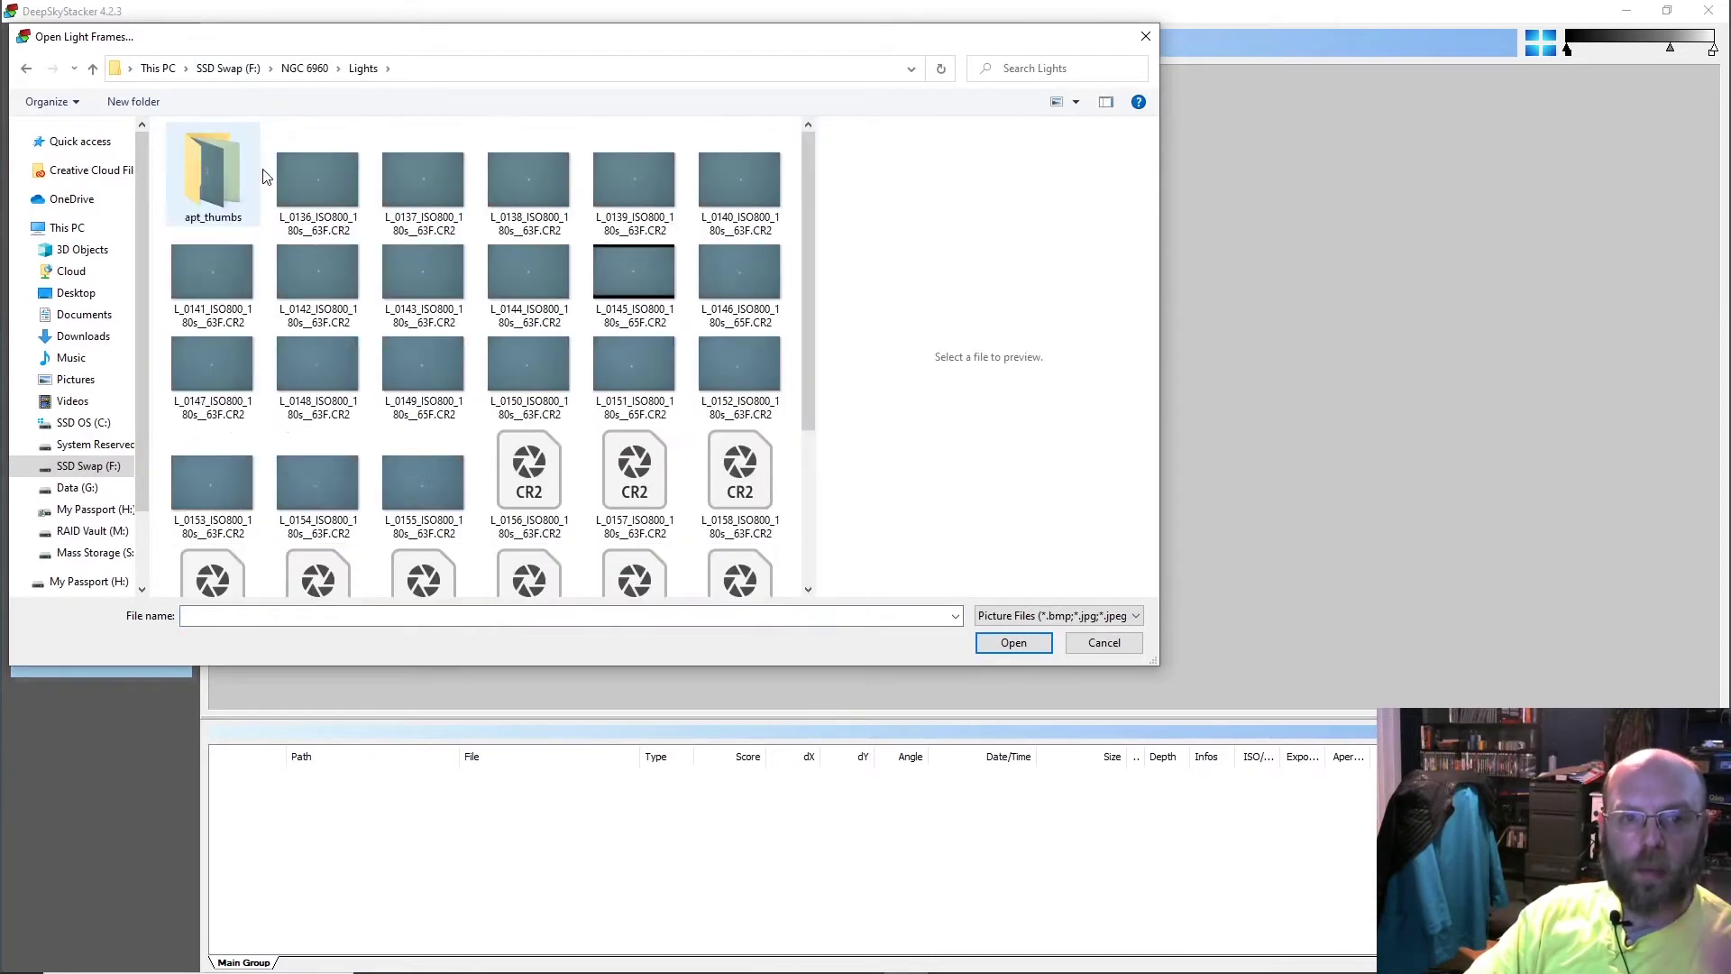
{"action": "left_click", "coordinate": [334, 176]}
{"action": "scroll", "coordinate": [595, 342], "scroll_direction": "down", "scroll_amount": 2}
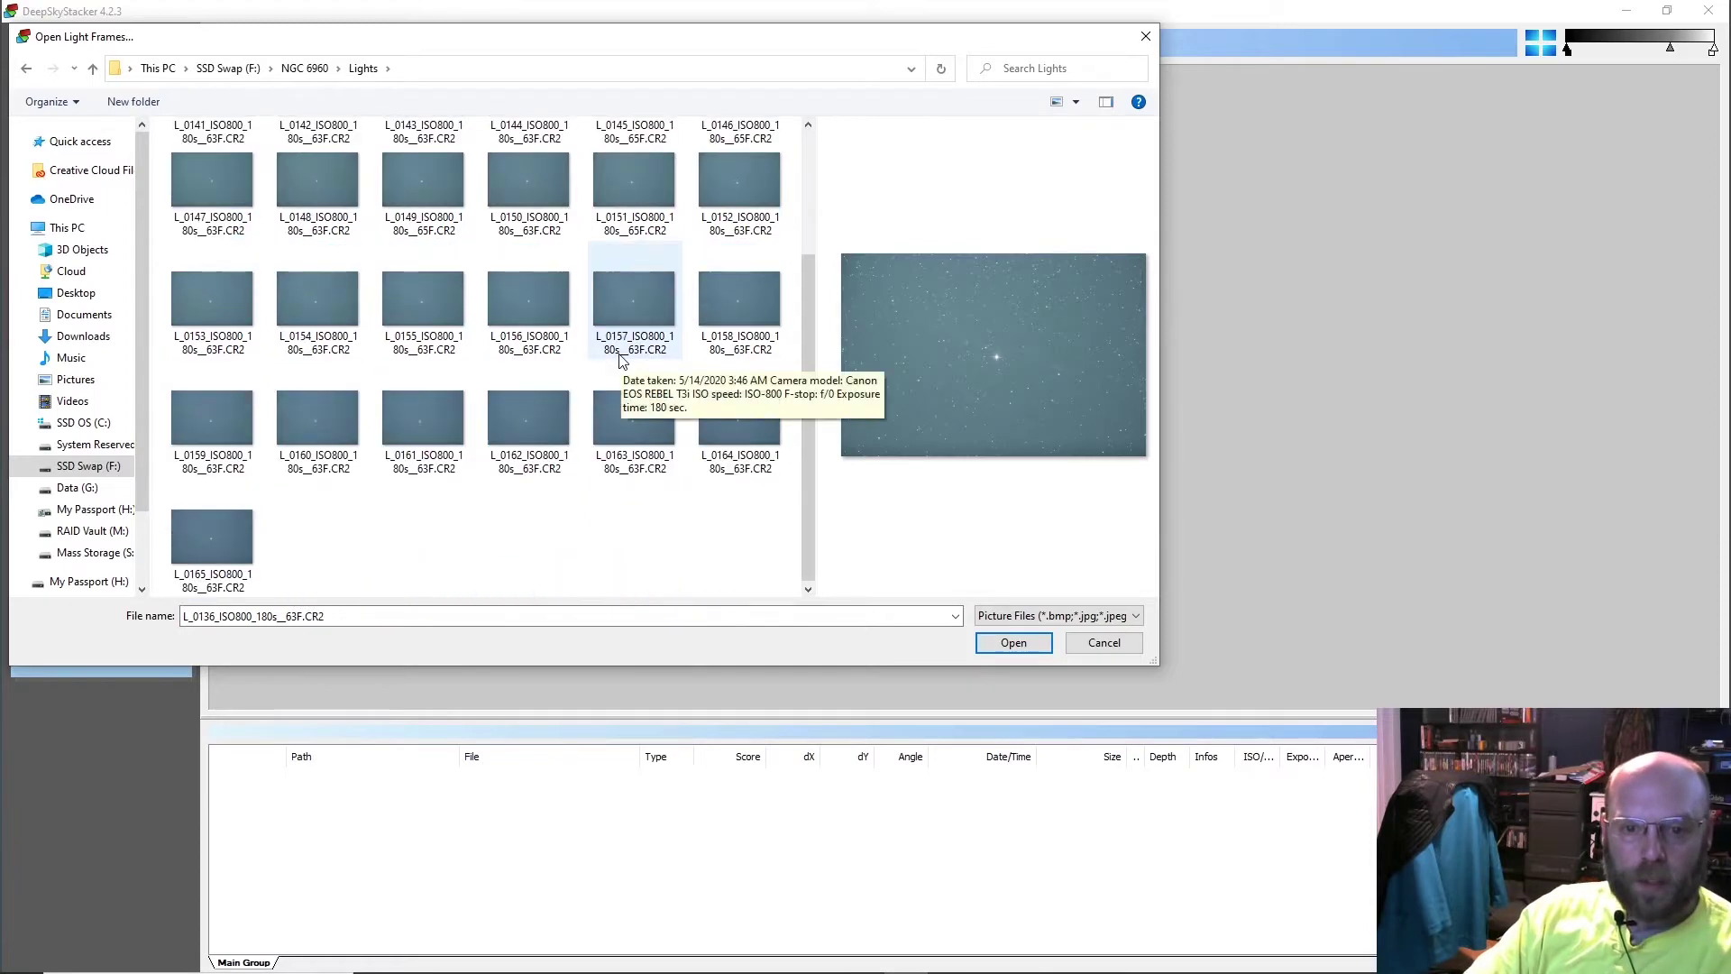
{"action": "left_click", "coordinate": [192, 534], "text": "shift"}
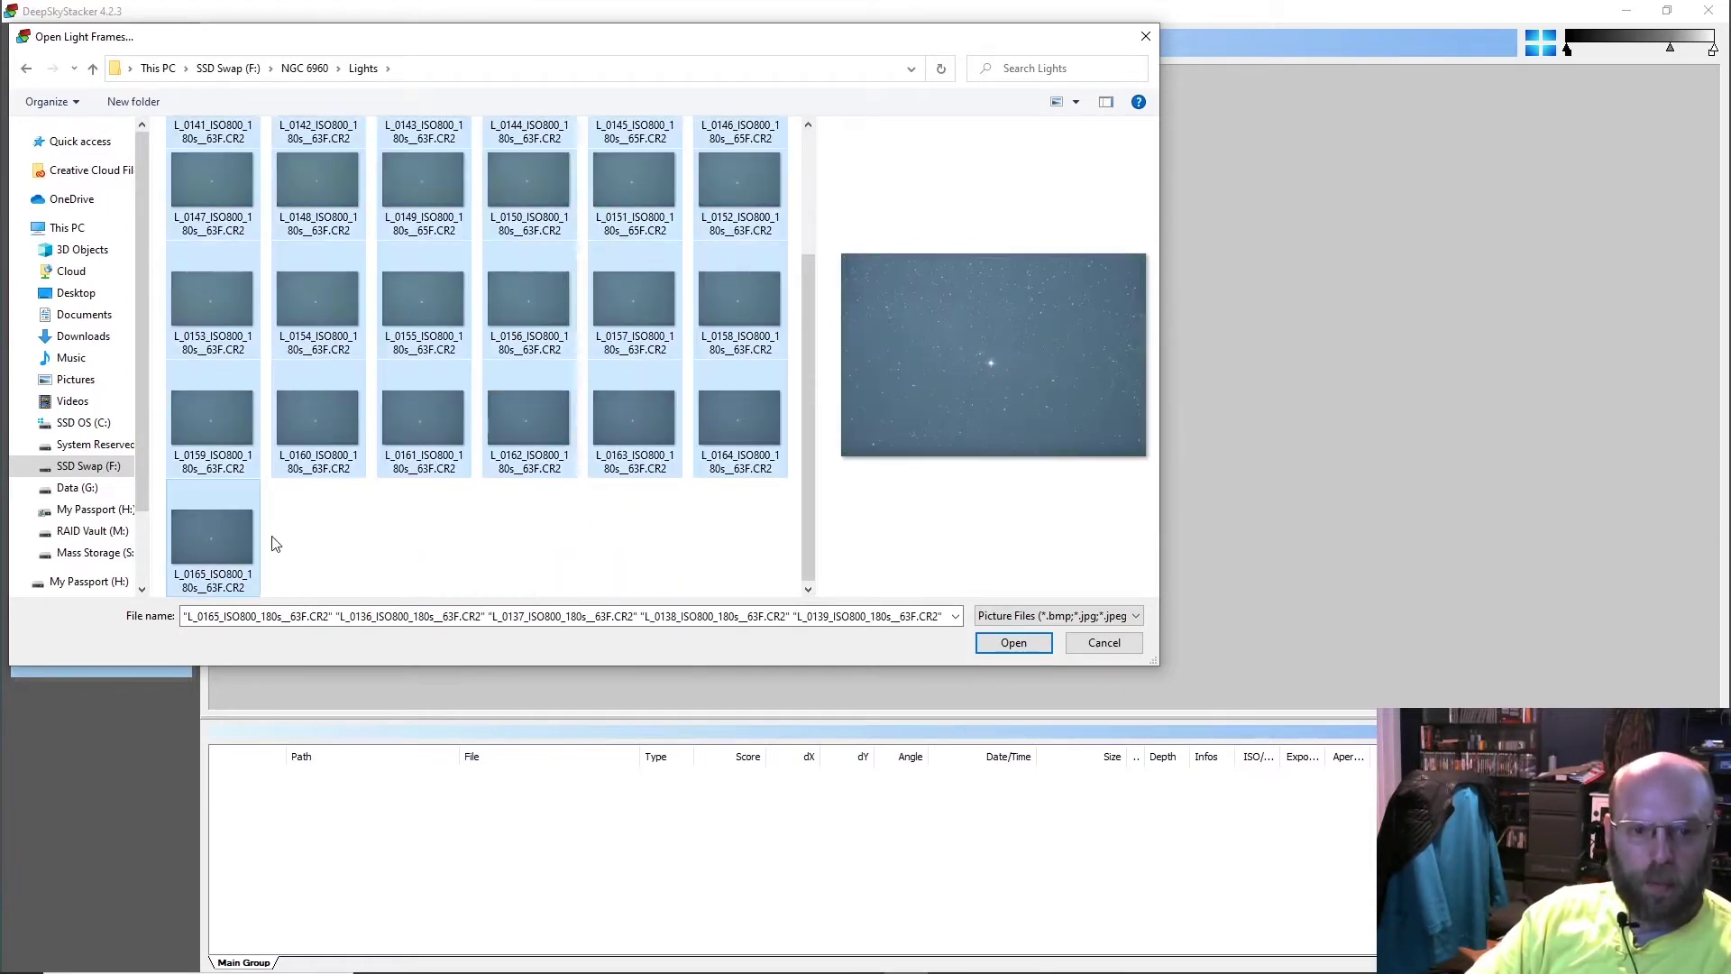
{"action": "left_click", "coordinate": [1002, 647]}
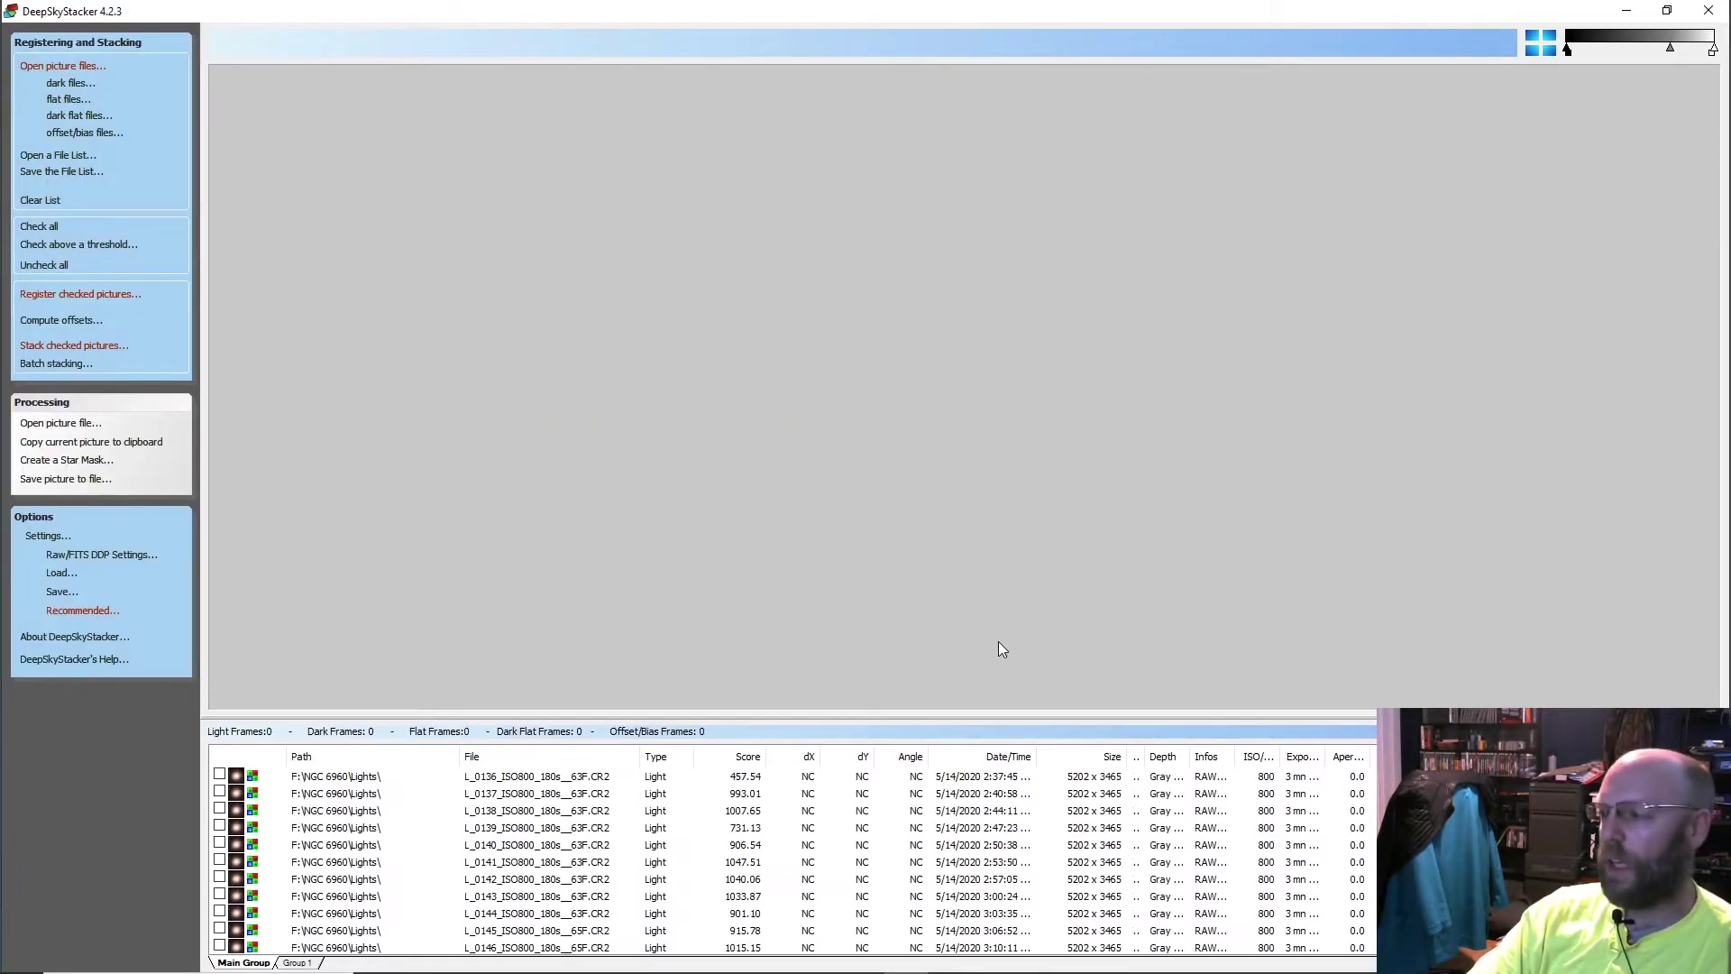
Step: Preview light frame L_0136, brighten its display by lowering the midtone level, and examine the star field up close
{"action": "left_click", "coordinate": [379, 777]}
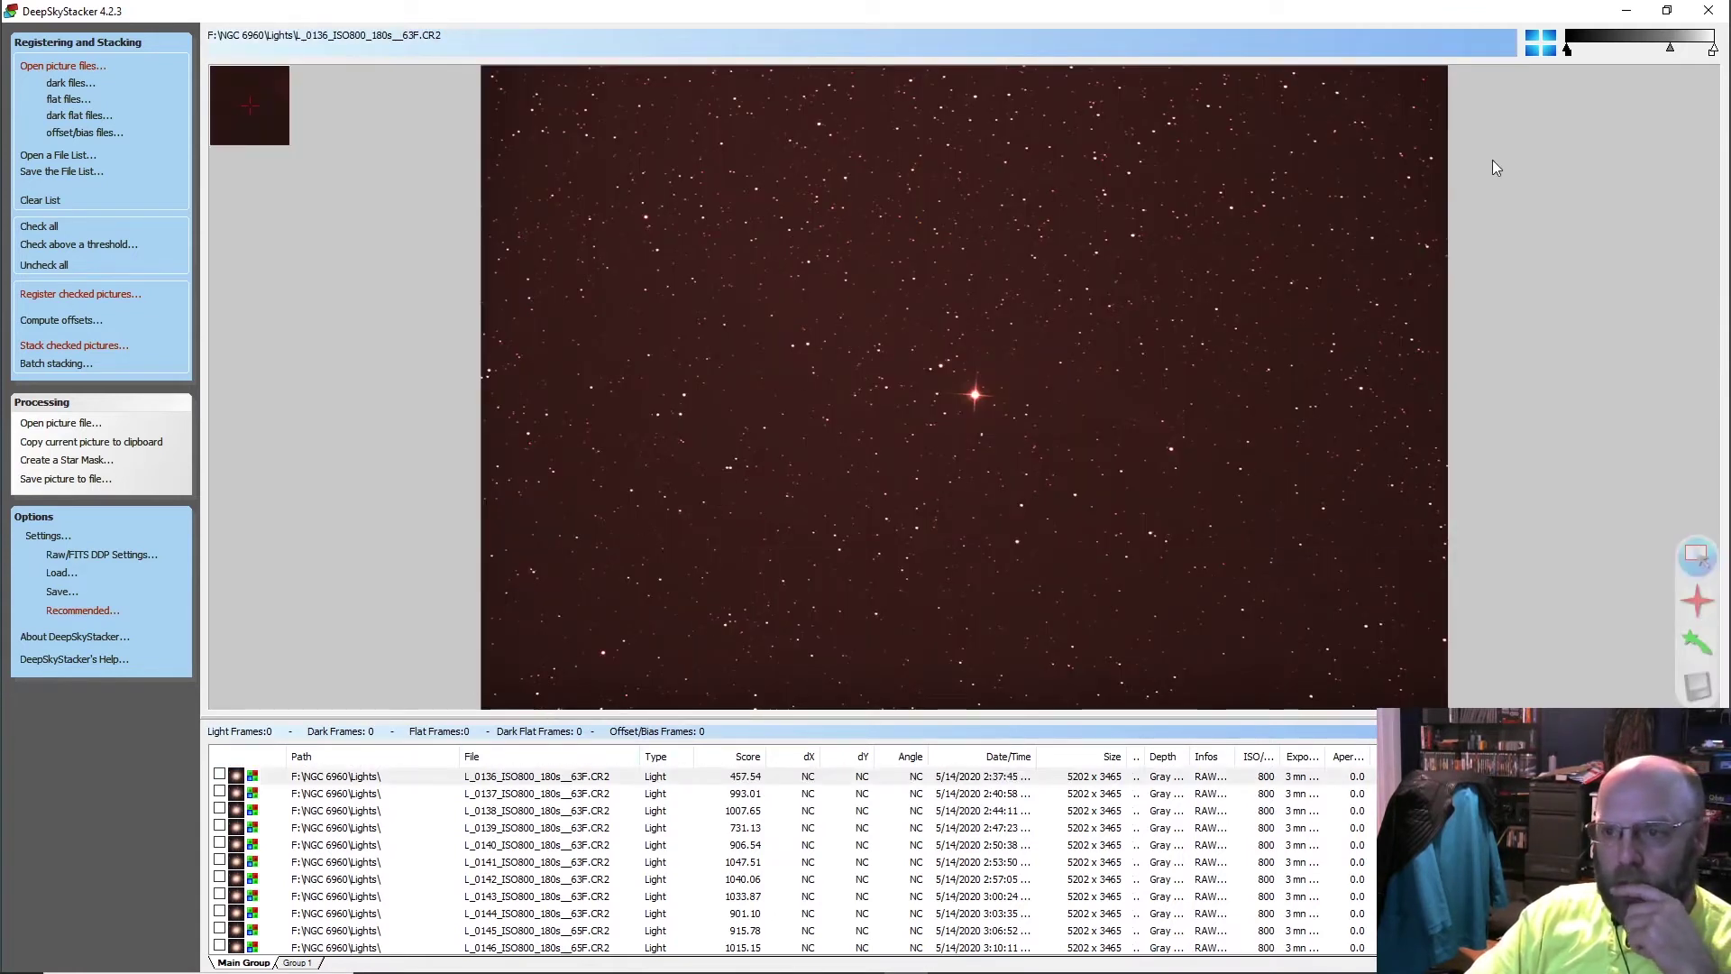
{"action": "left_click_drag", "start_coordinate": [1672, 52], "coordinate": [1629, 54]}
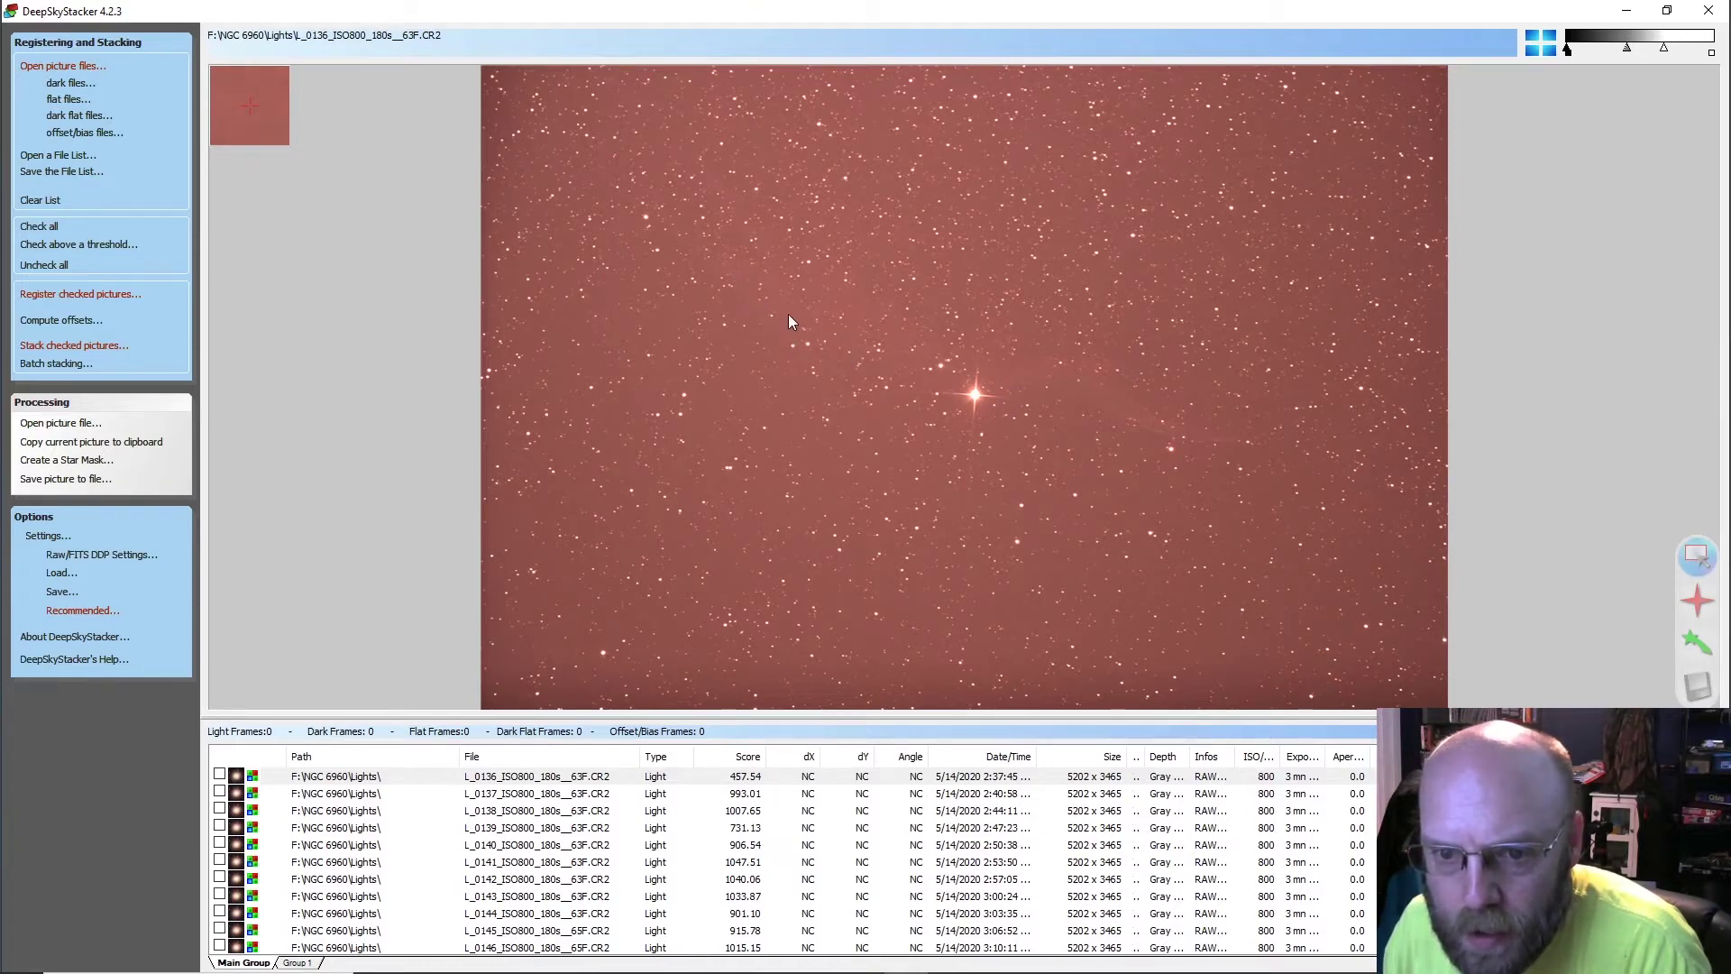
{"action": "scroll", "coordinate": [741, 301], "scroll_direction": "up", "scroll_amount": 2}
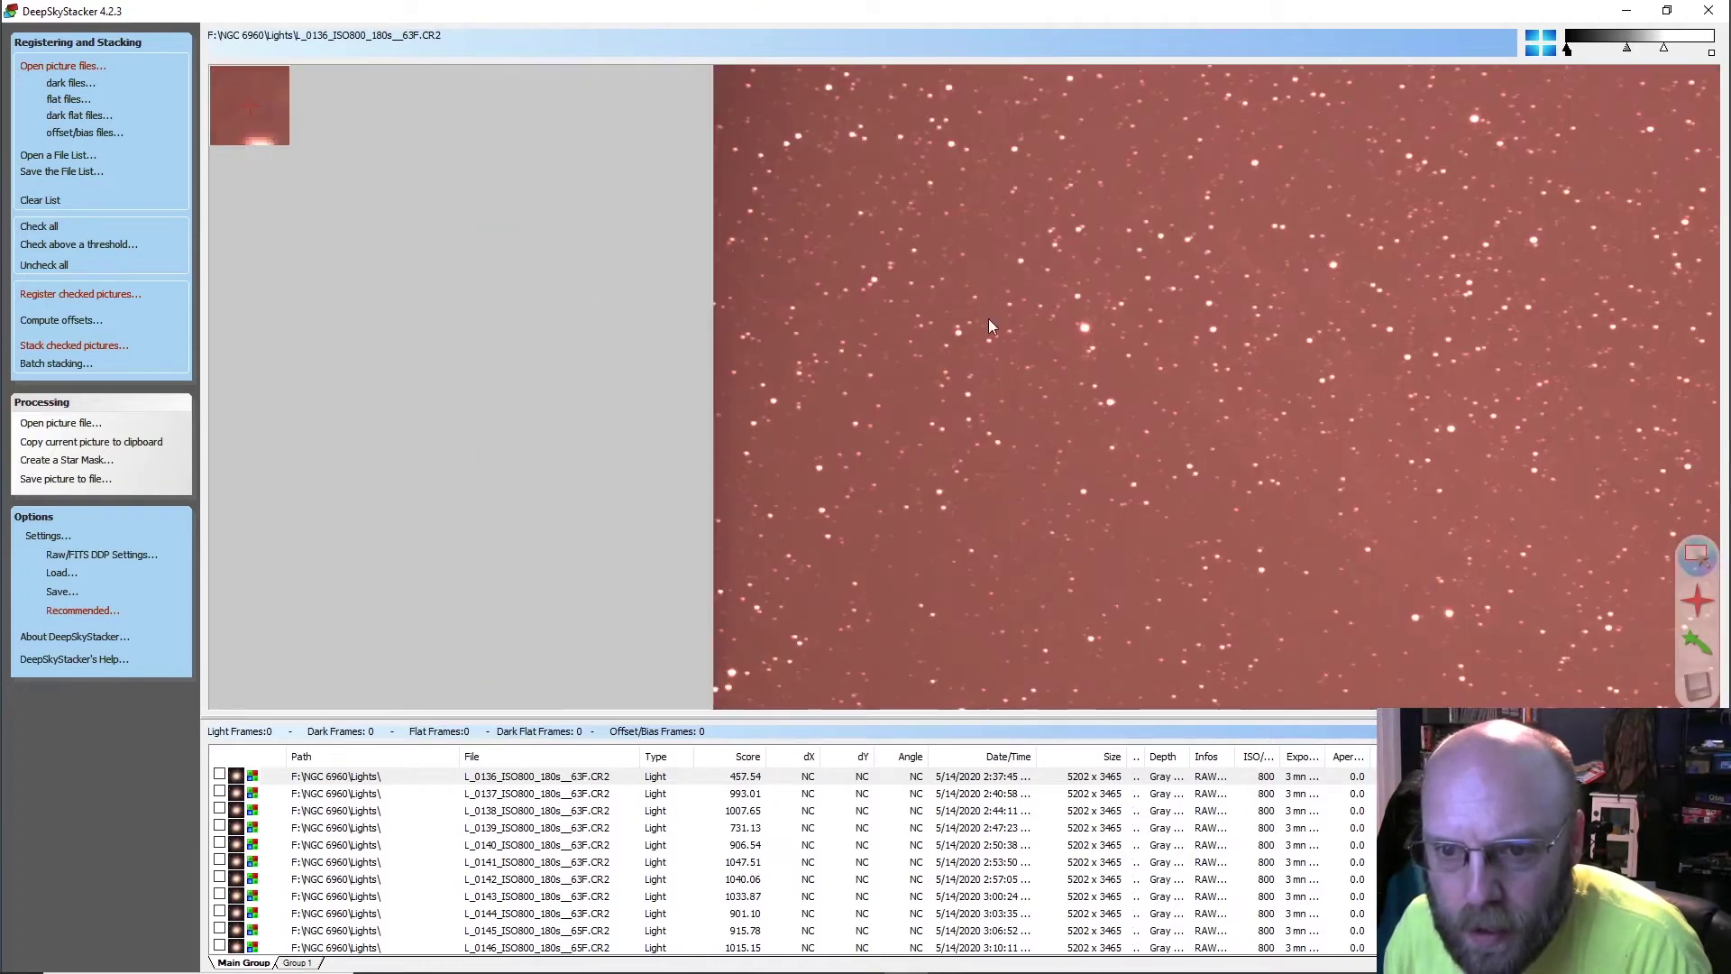
{"action": "scroll", "coordinate": [480, 303], "scroll_direction": "down", "scroll_amount": 2}
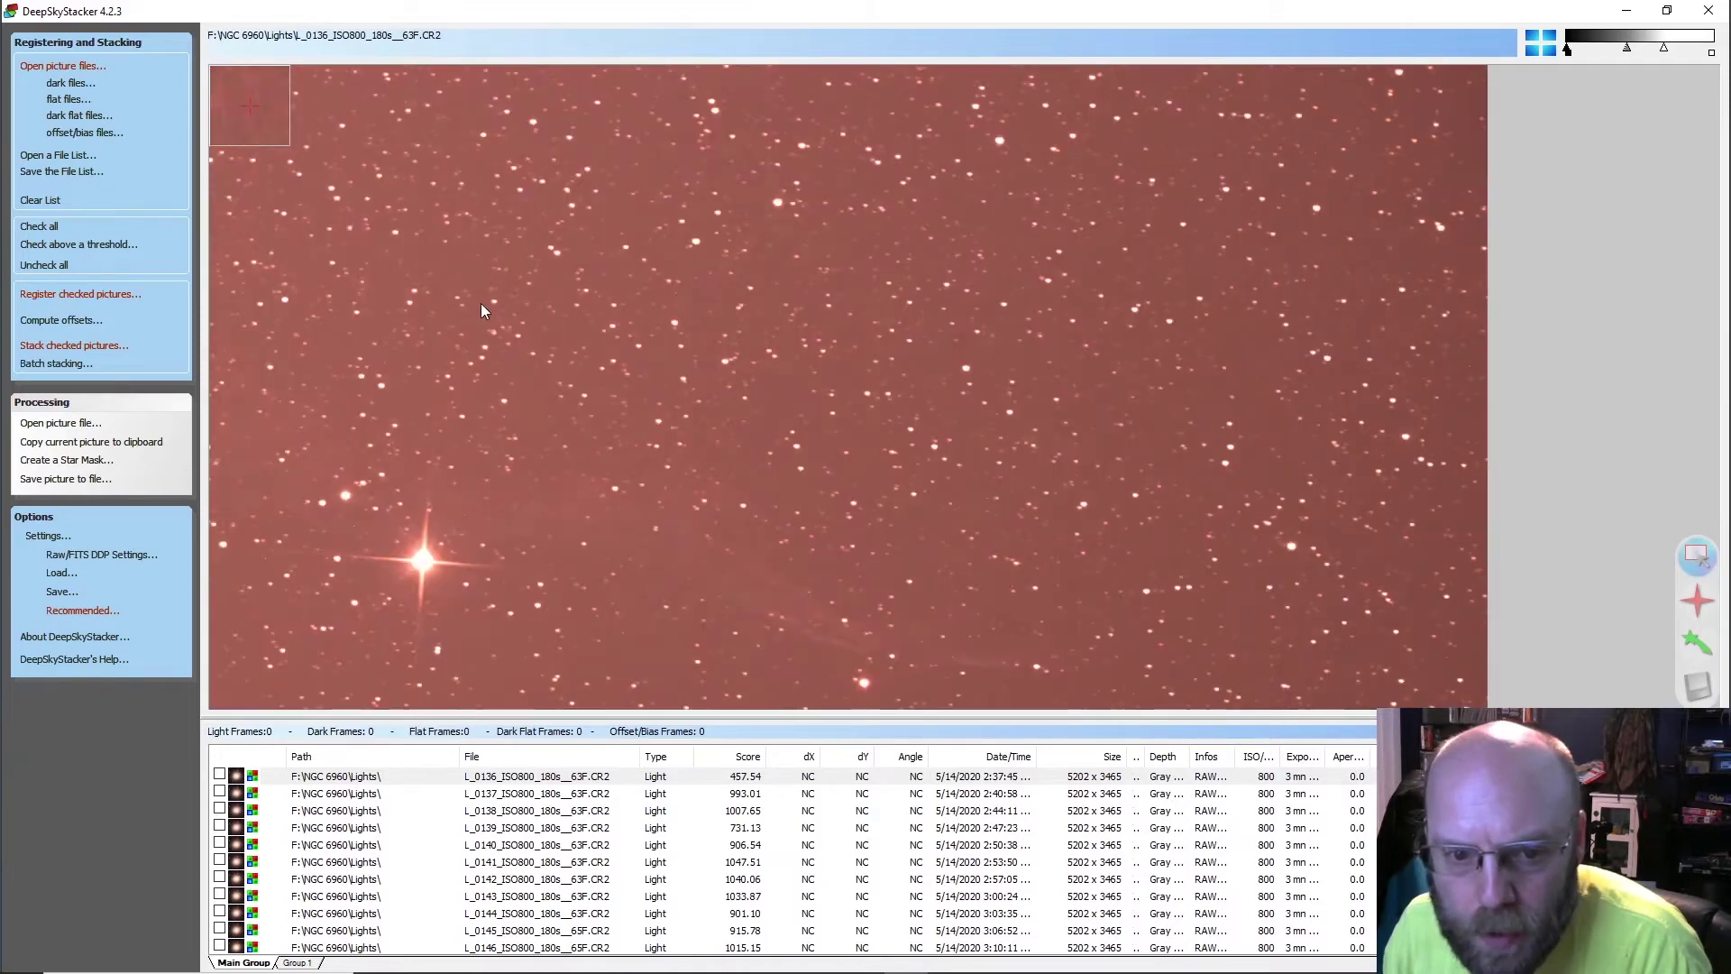
{"action": "scroll", "coordinate": [479, 303], "scroll_direction": "down", "scroll_amount": 1}
{"action": "scroll", "coordinate": [771, 290], "scroll_direction": "up", "scroll_amount": 1}
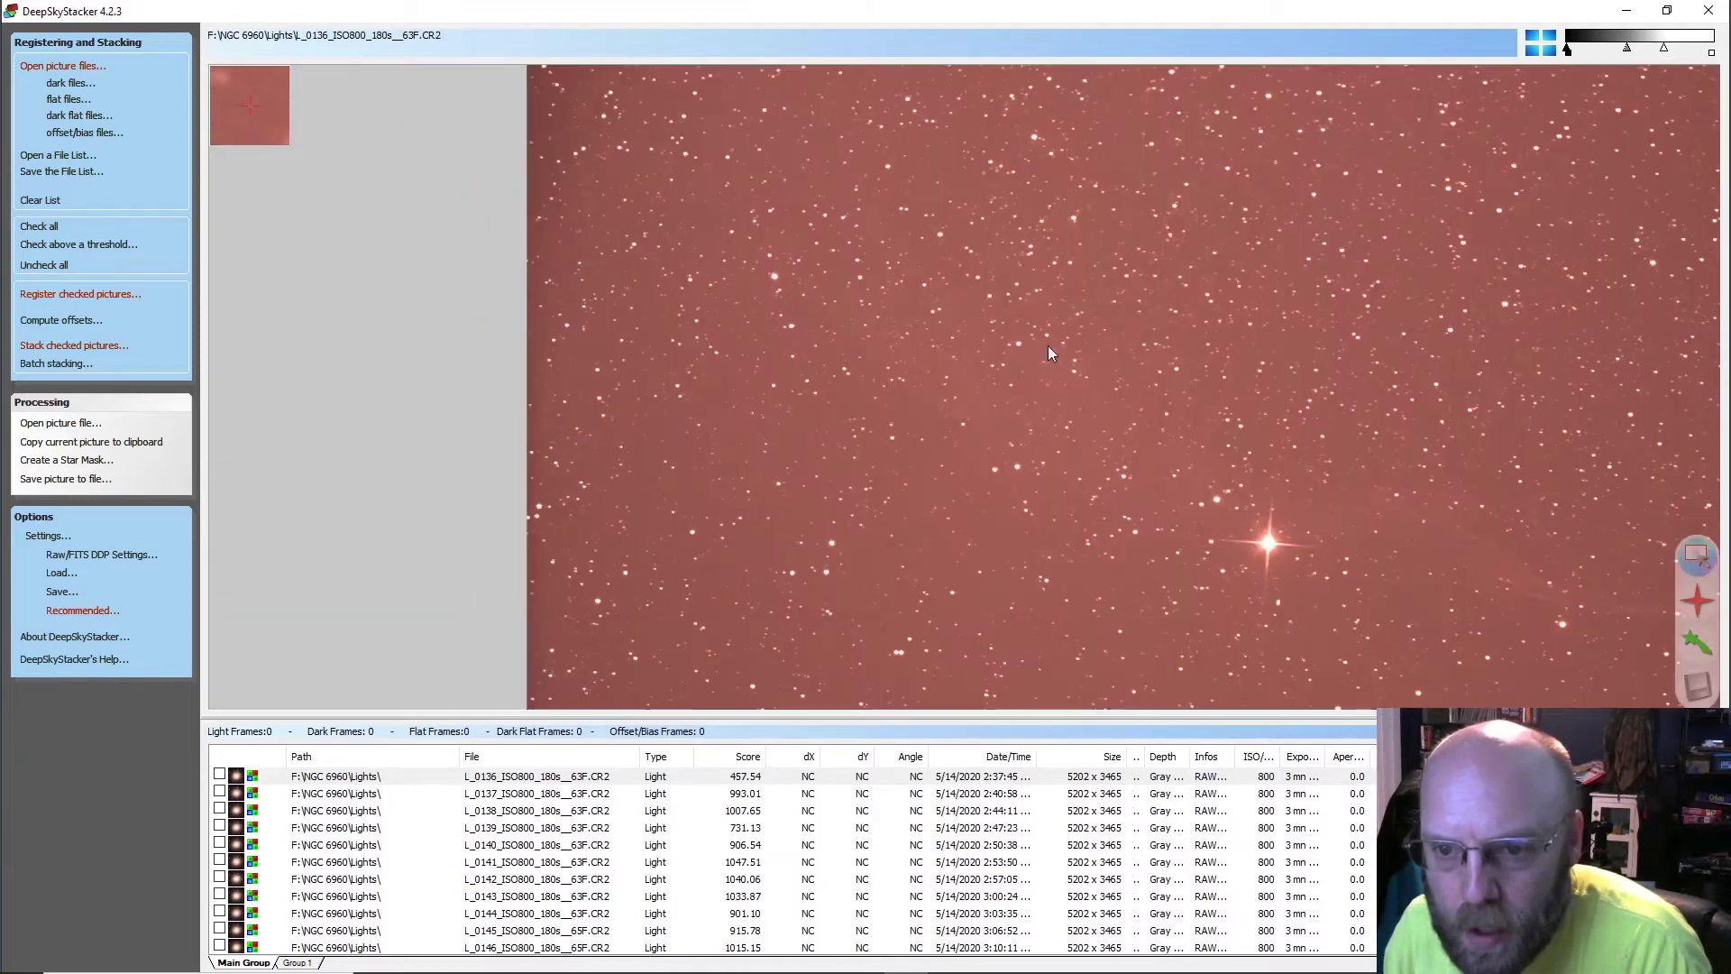
{"action": "scroll", "coordinate": [1046, 344], "scroll_direction": "up", "scroll_amount": 1}
{"action": "scroll", "coordinate": [1047, 345], "scroll_direction": "down", "scroll_amount": 2}
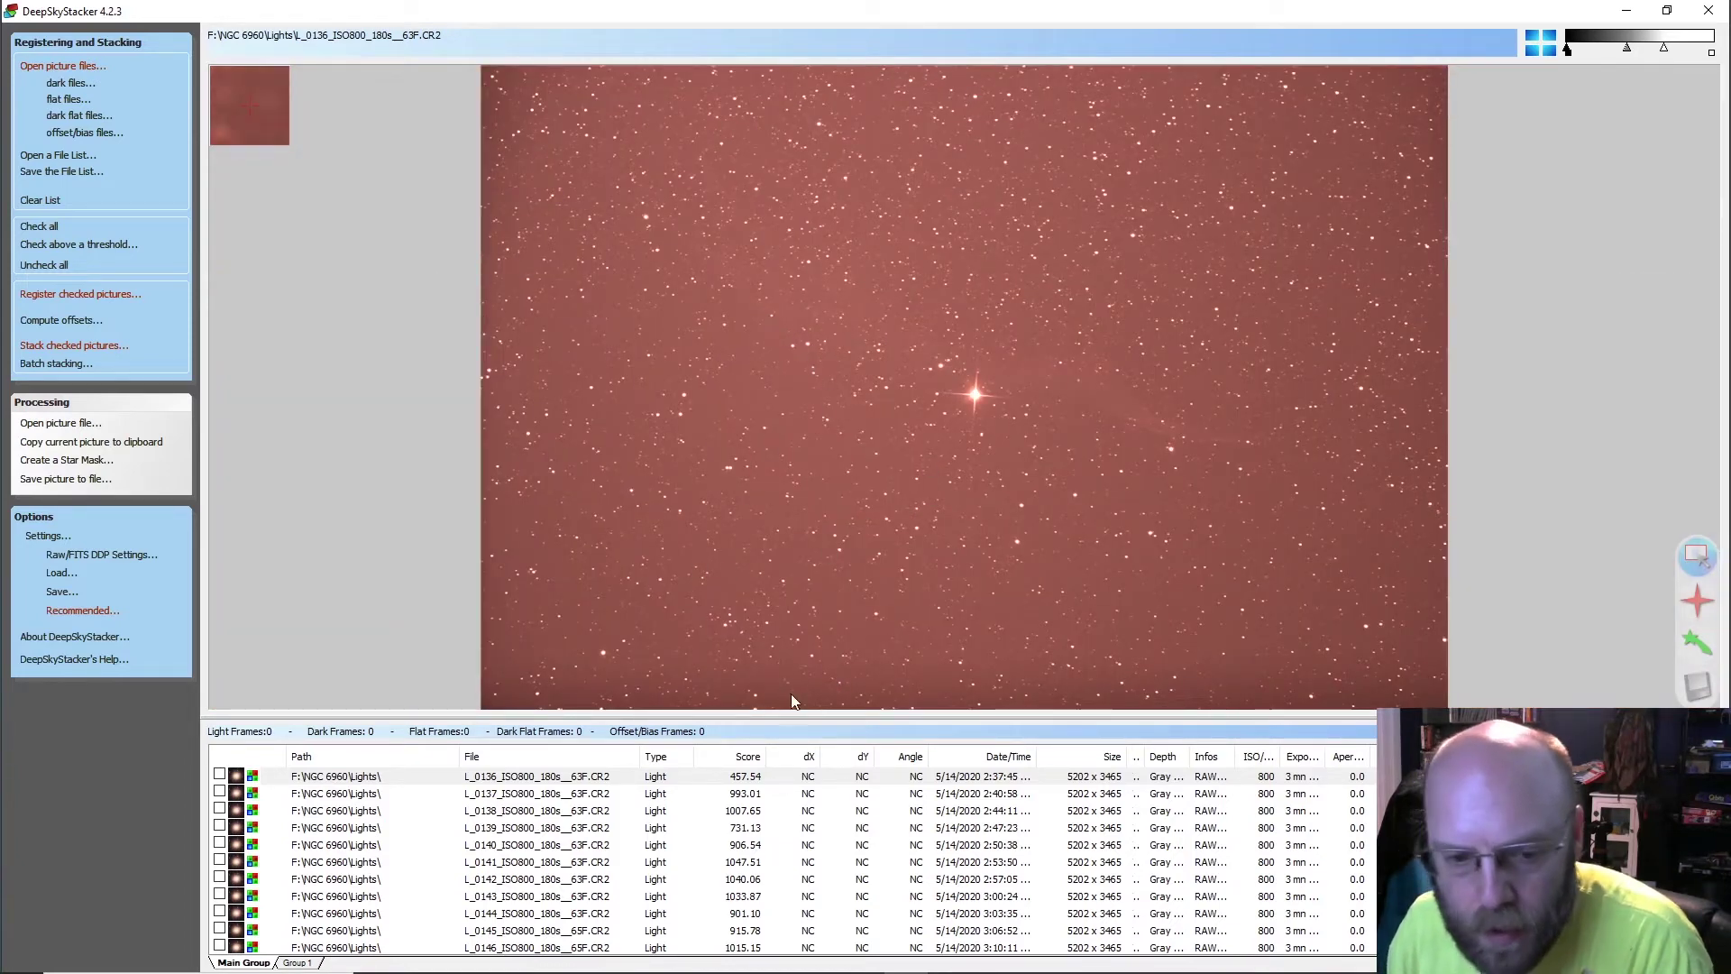
Step: Preview light frames L_0154 and L_0160 through L_0165 one after another to compare their framing and quality
{"action": "scroll", "coordinate": [406, 822], "scroll_direction": "down", "scroll_amount": 1}
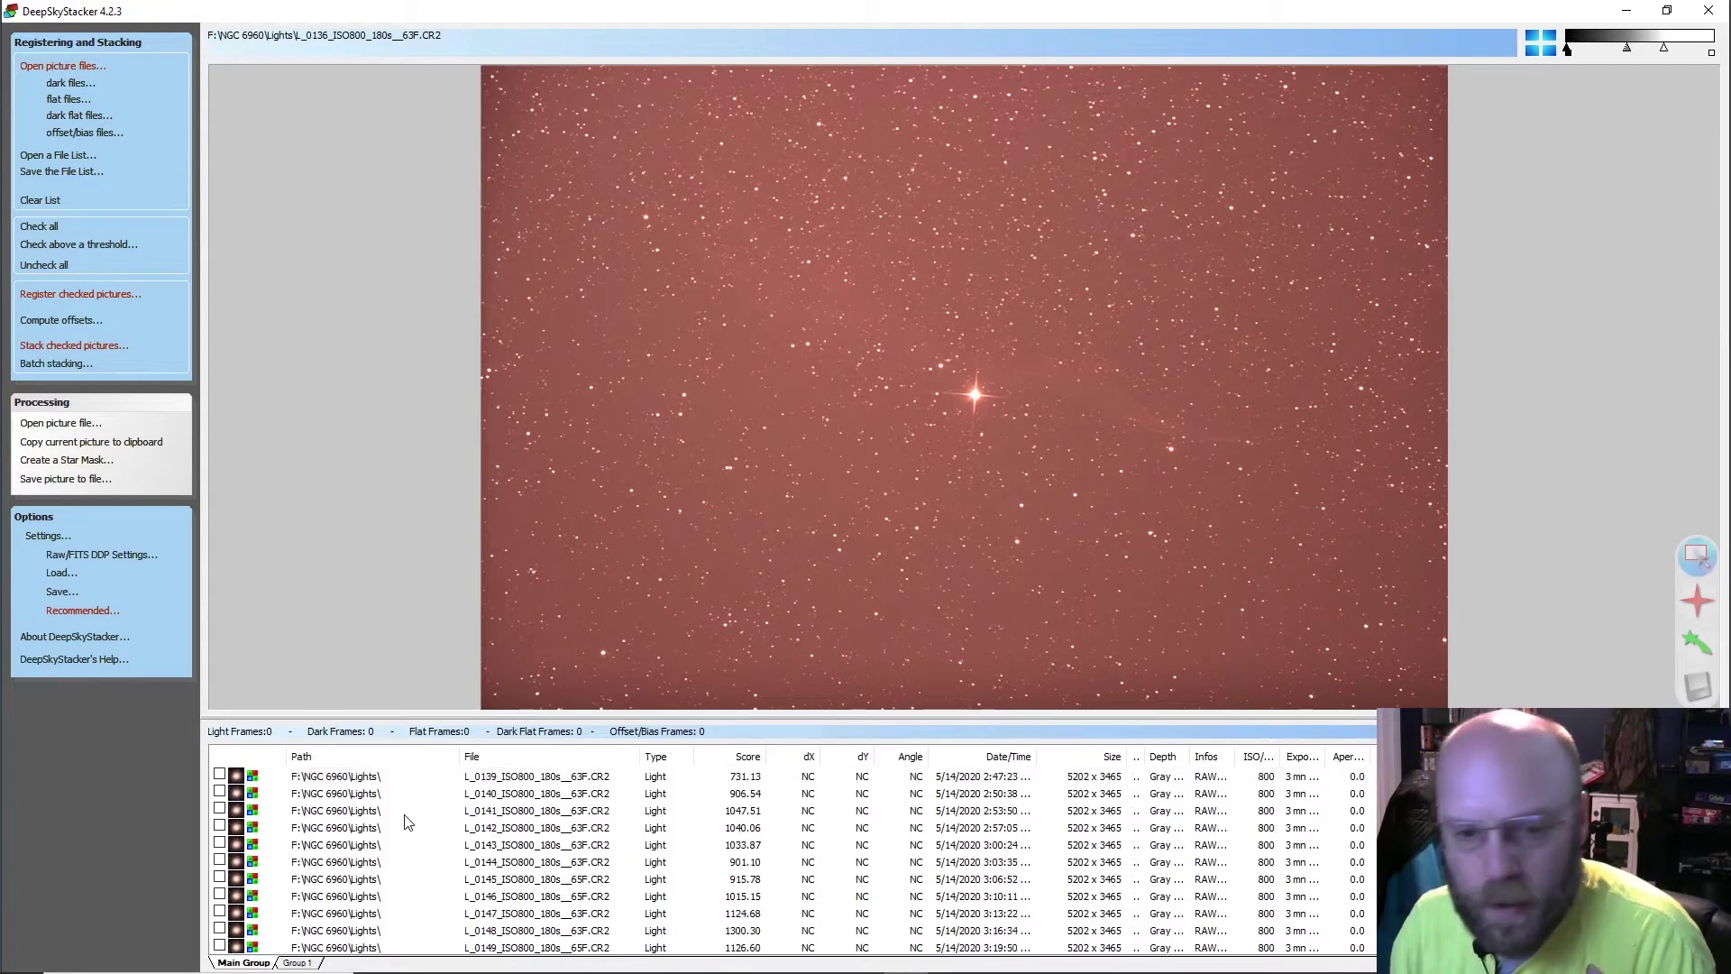
{"action": "scroll", "coordinate": [405, 822], "scroll_direction": "down", "scroll_amount": 4}
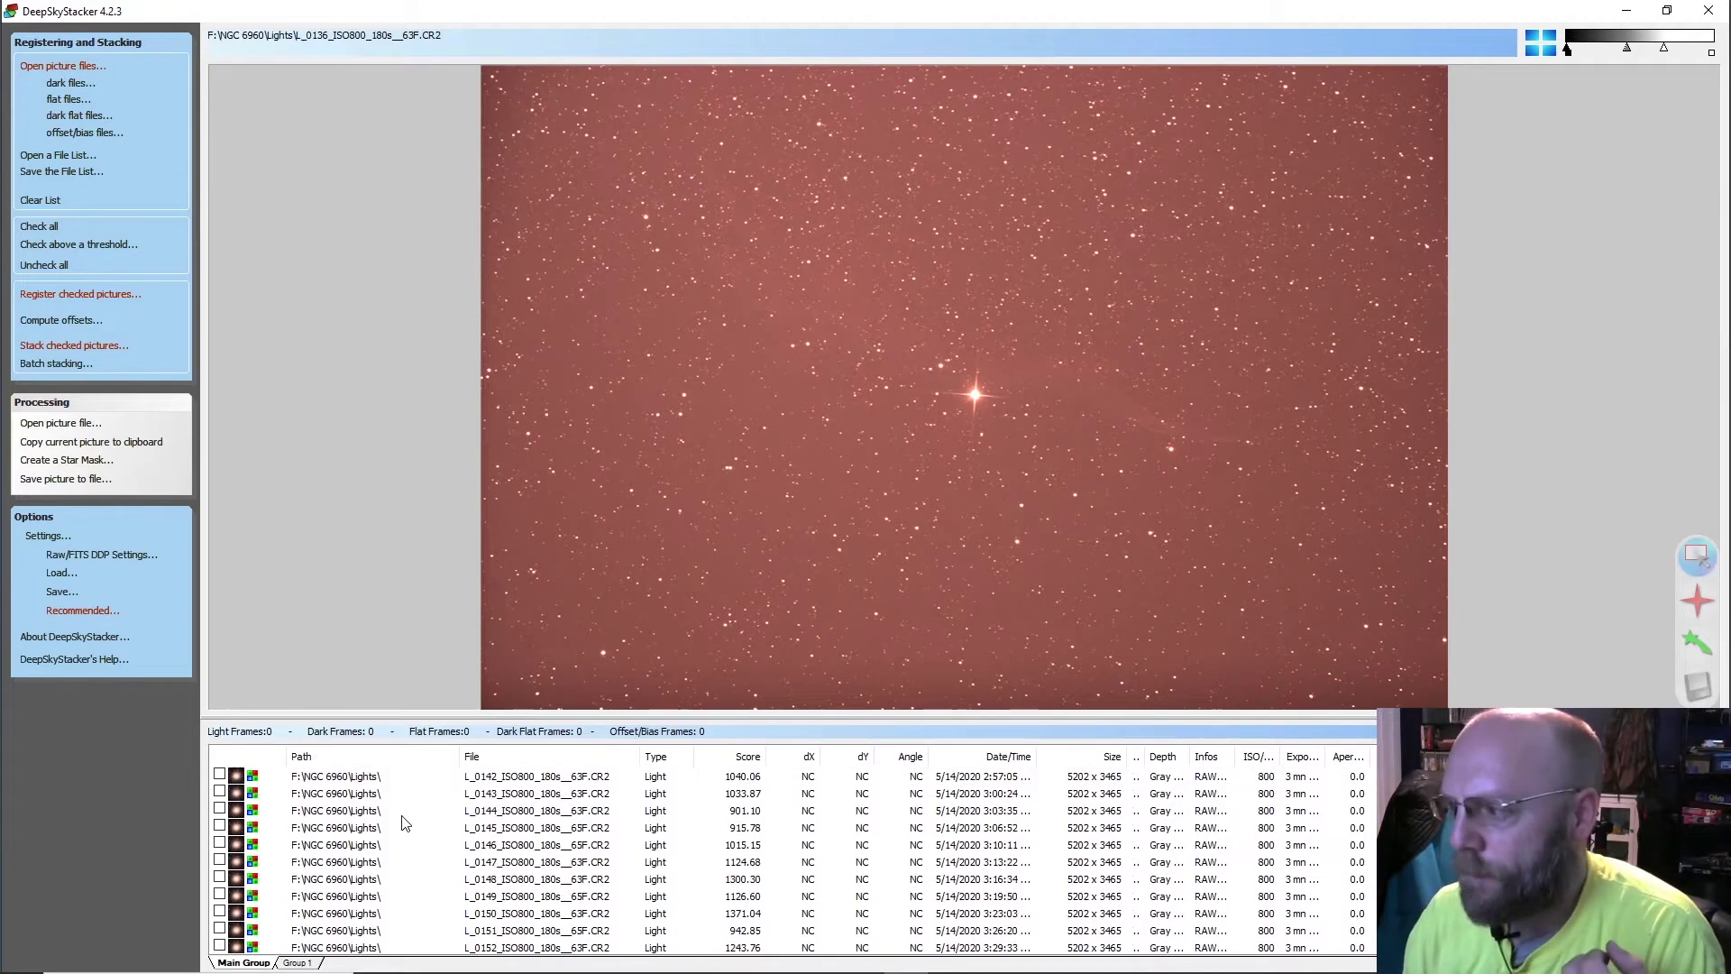
{"action": "left_click", "coordinate": [345, 828]}
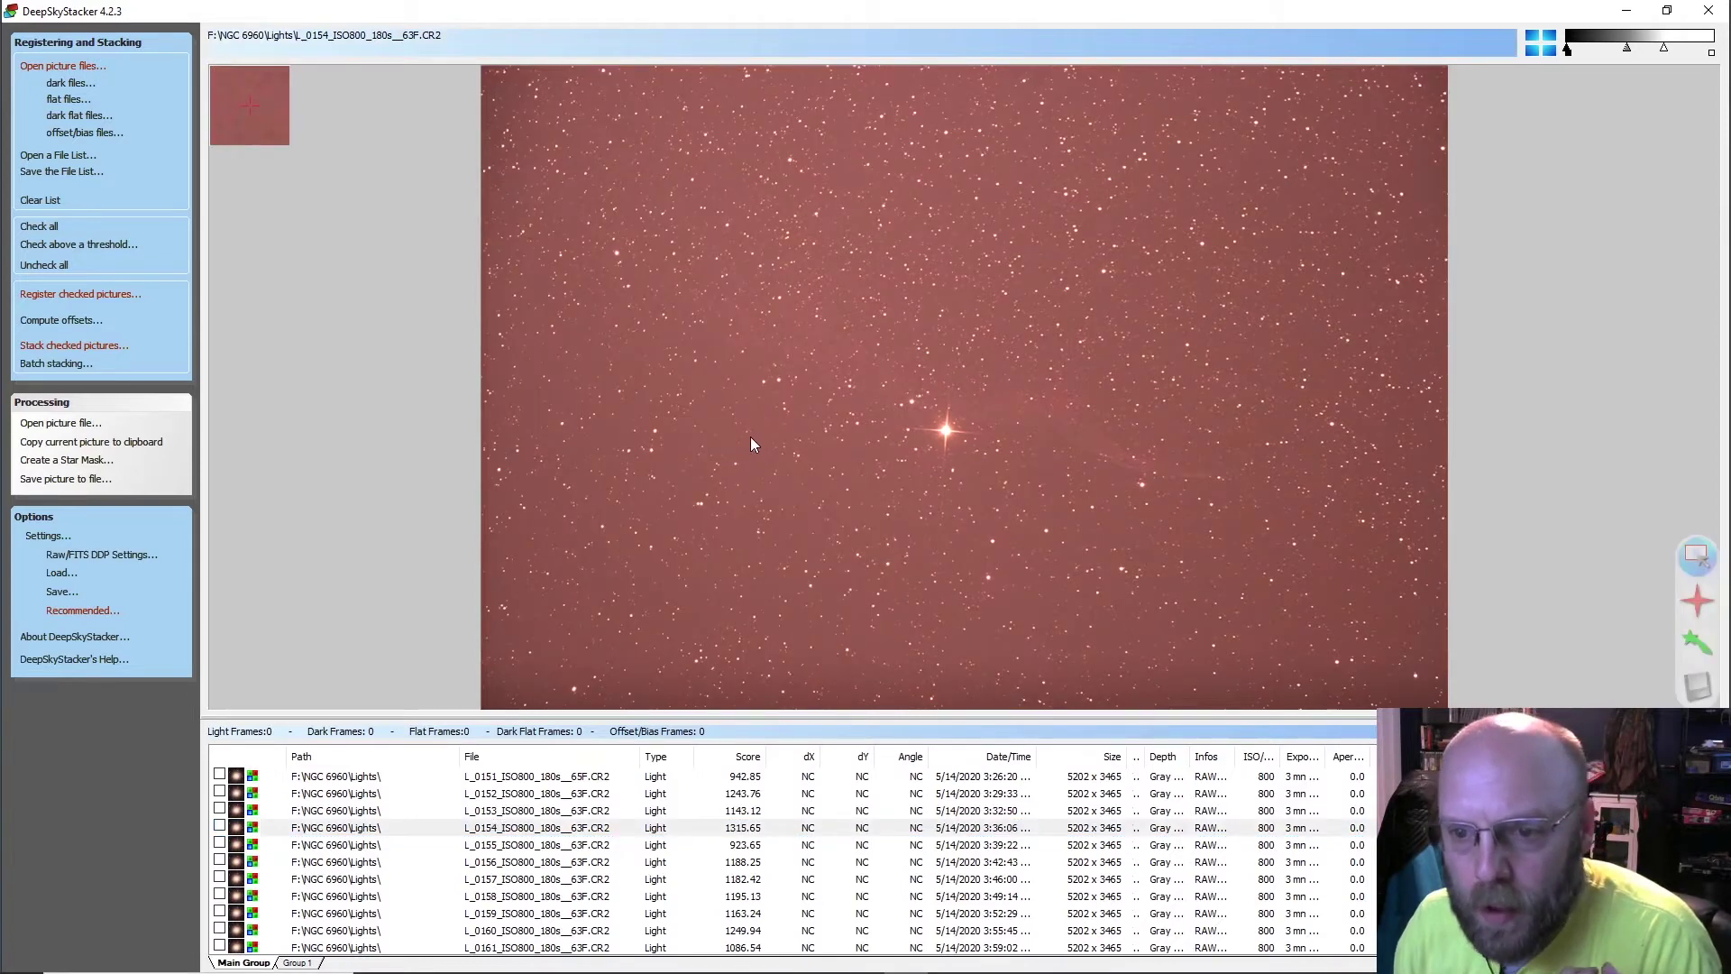
{"action": "scroll", "coordinate": [360, 843], "scroll_direction": "down", "scroll_amount": 2}
{"action": "left_click", "coordinate": [345, 845]}
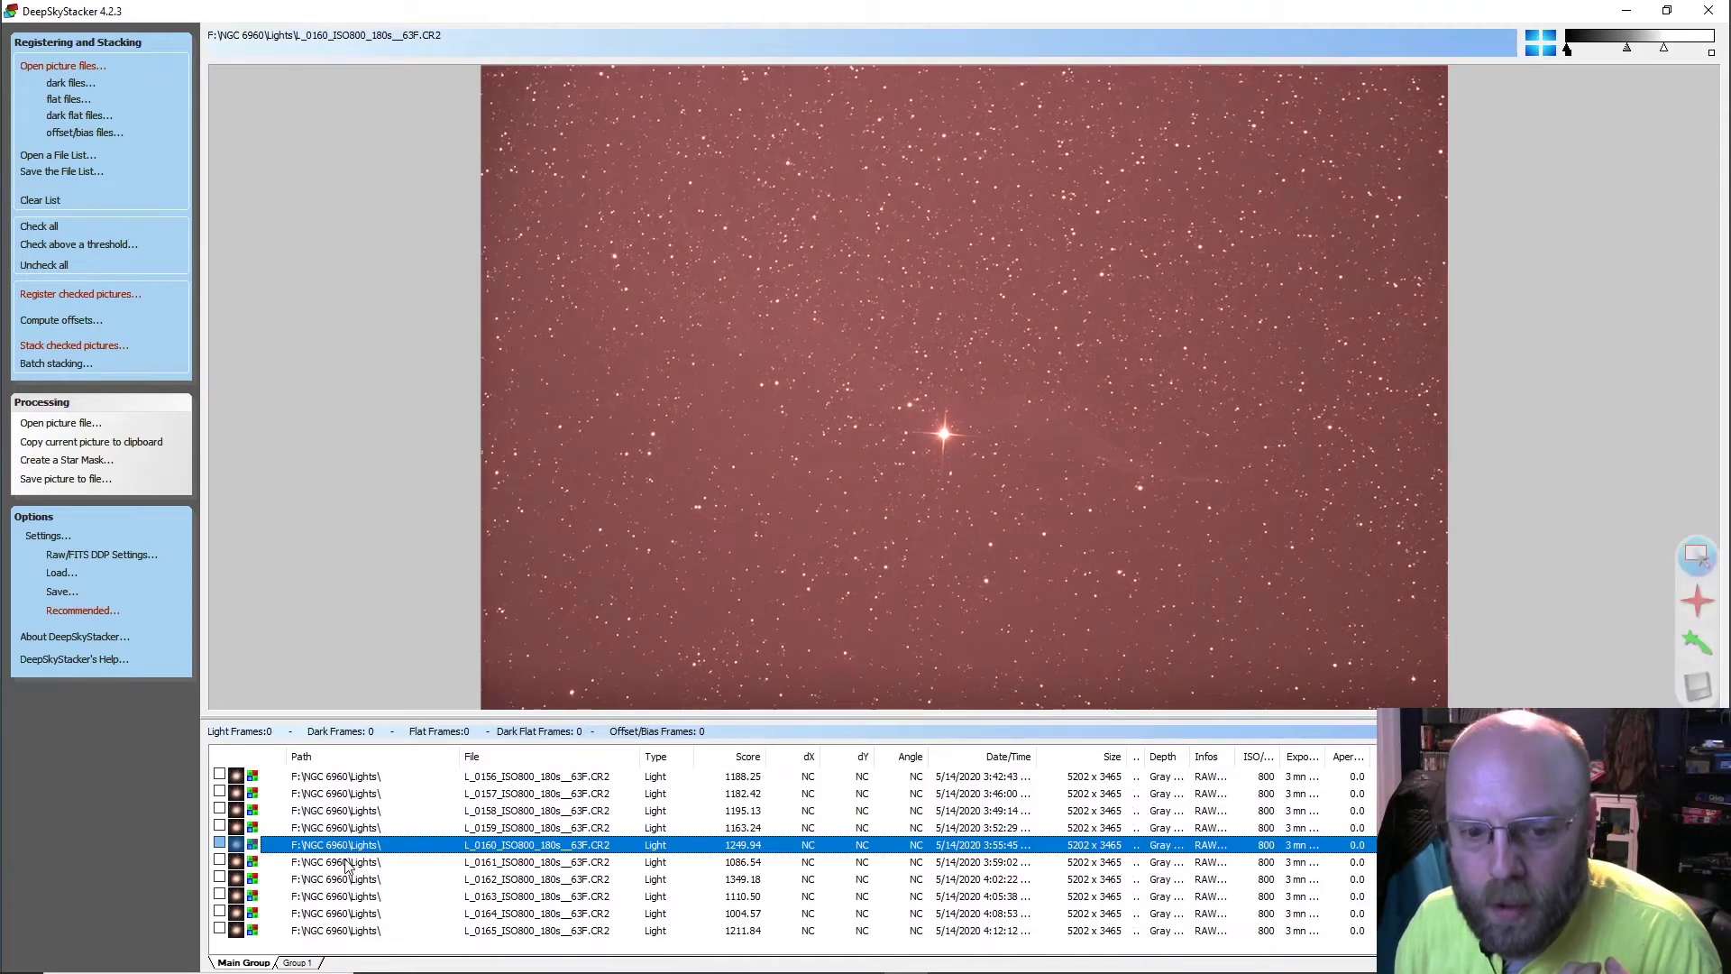
{"action": "left_click", "coordinate": [347, 861]}
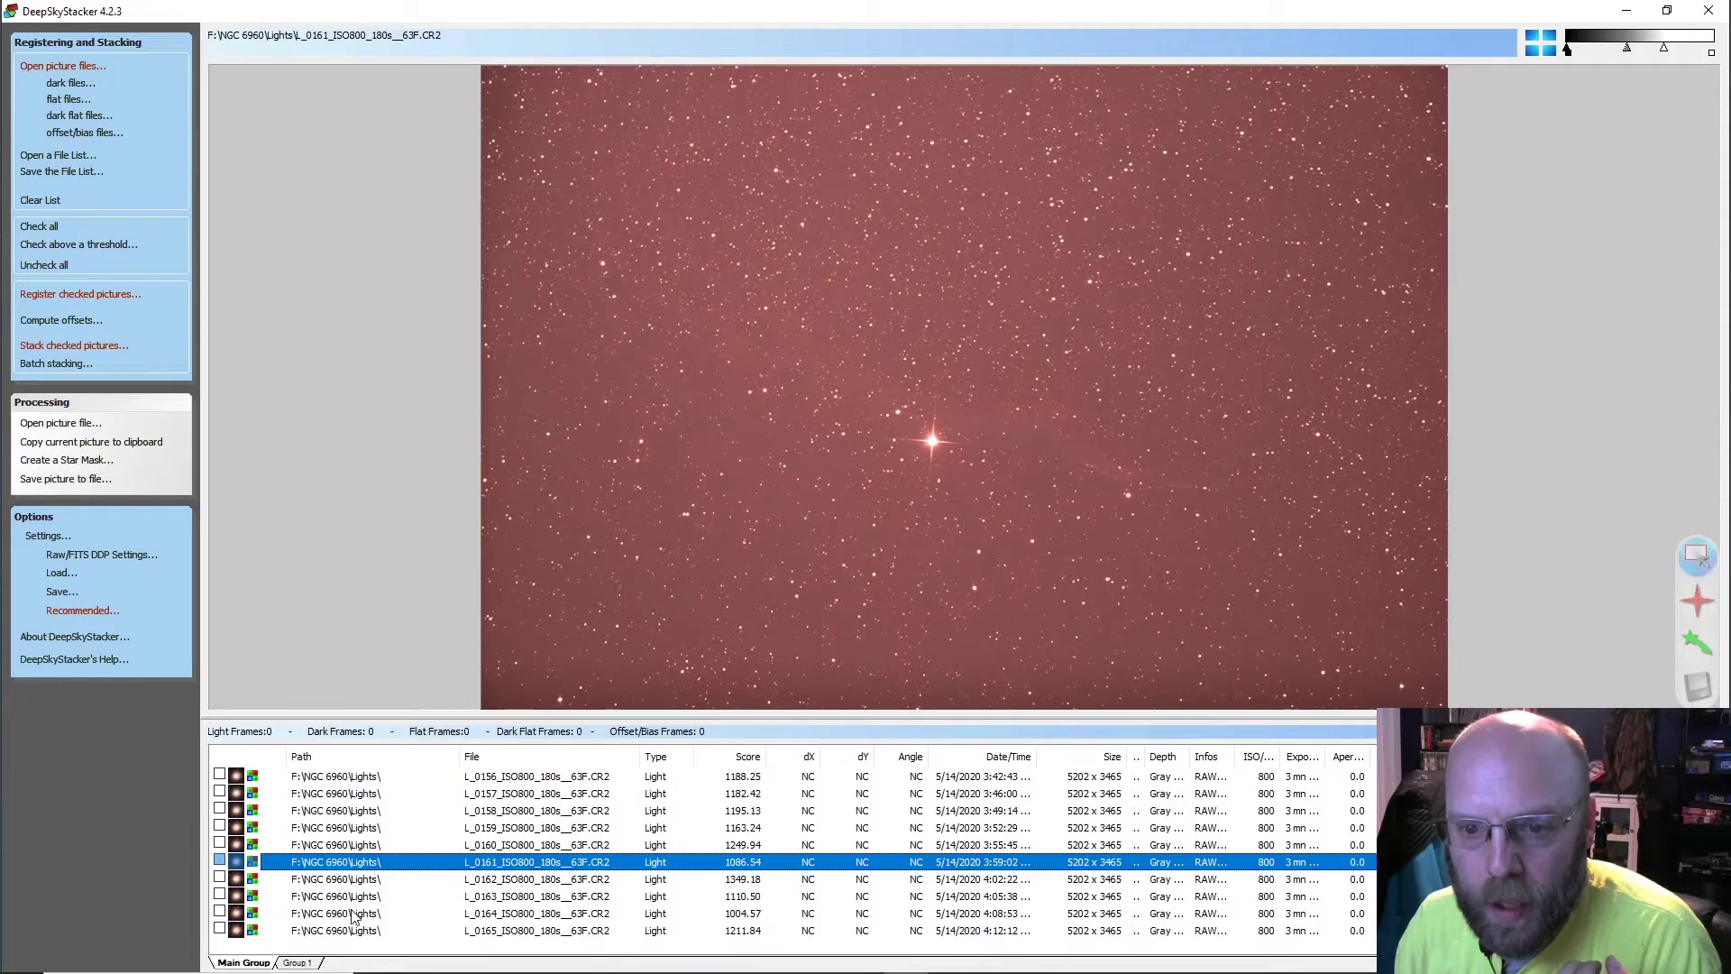
{"action": "left_click", "coordinate": [342, 882]}
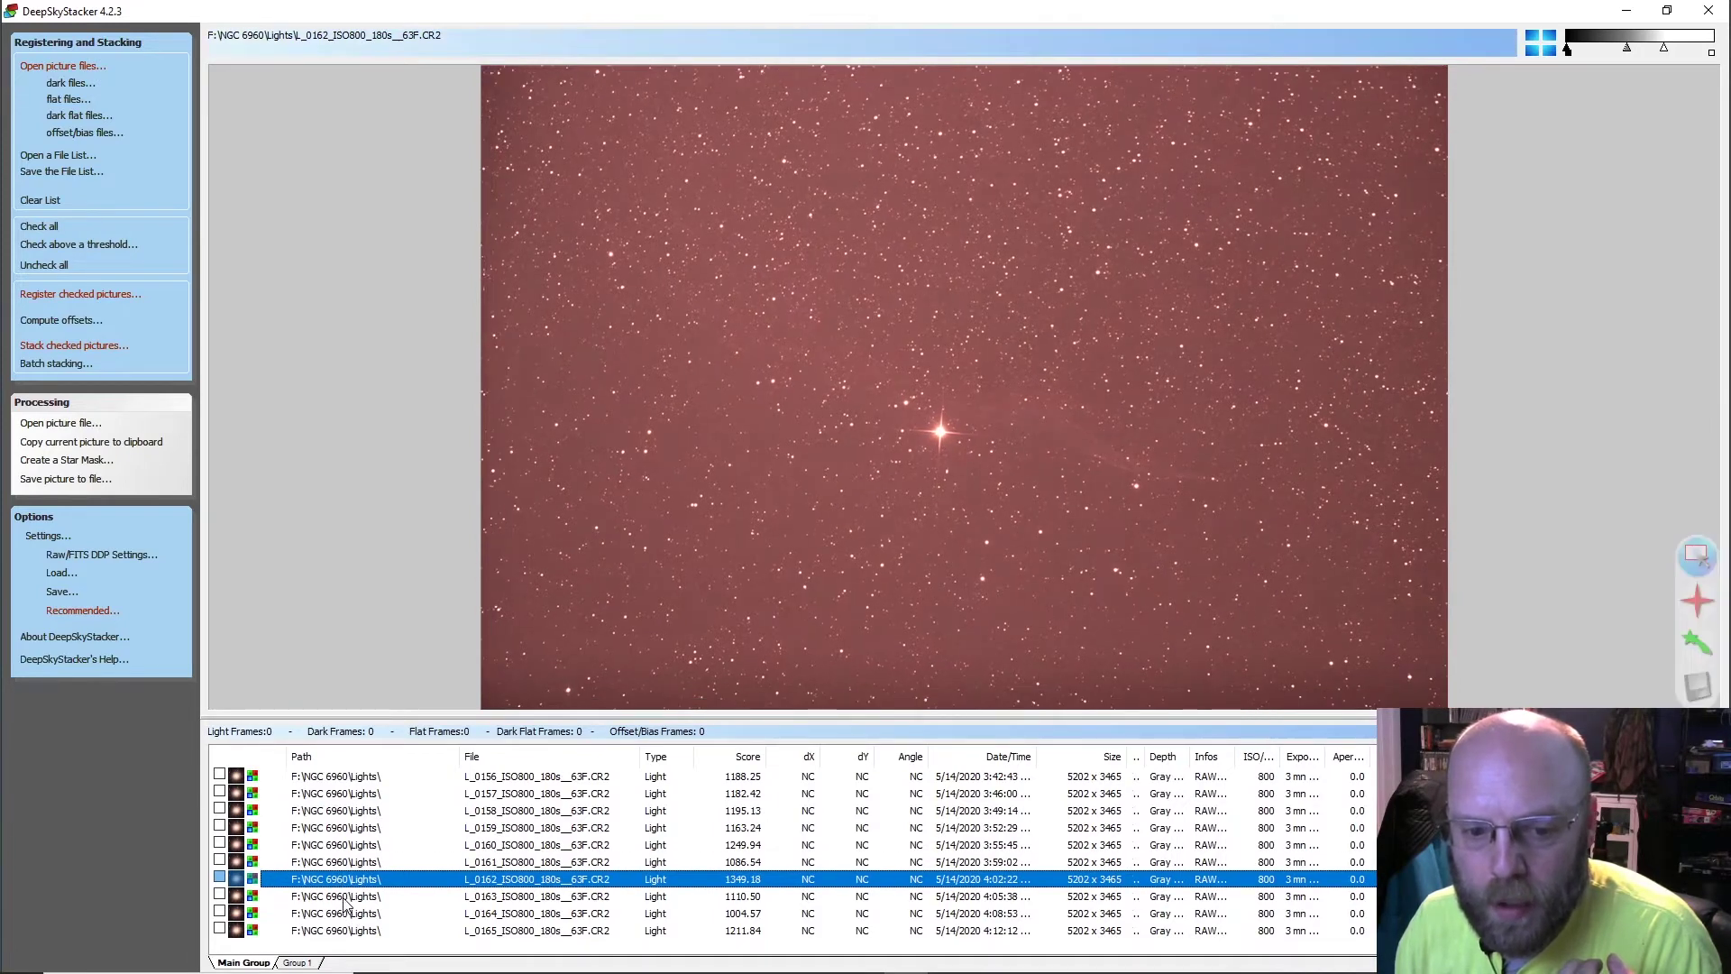
{"action": "left_click", "coordinate": [344, 899]}
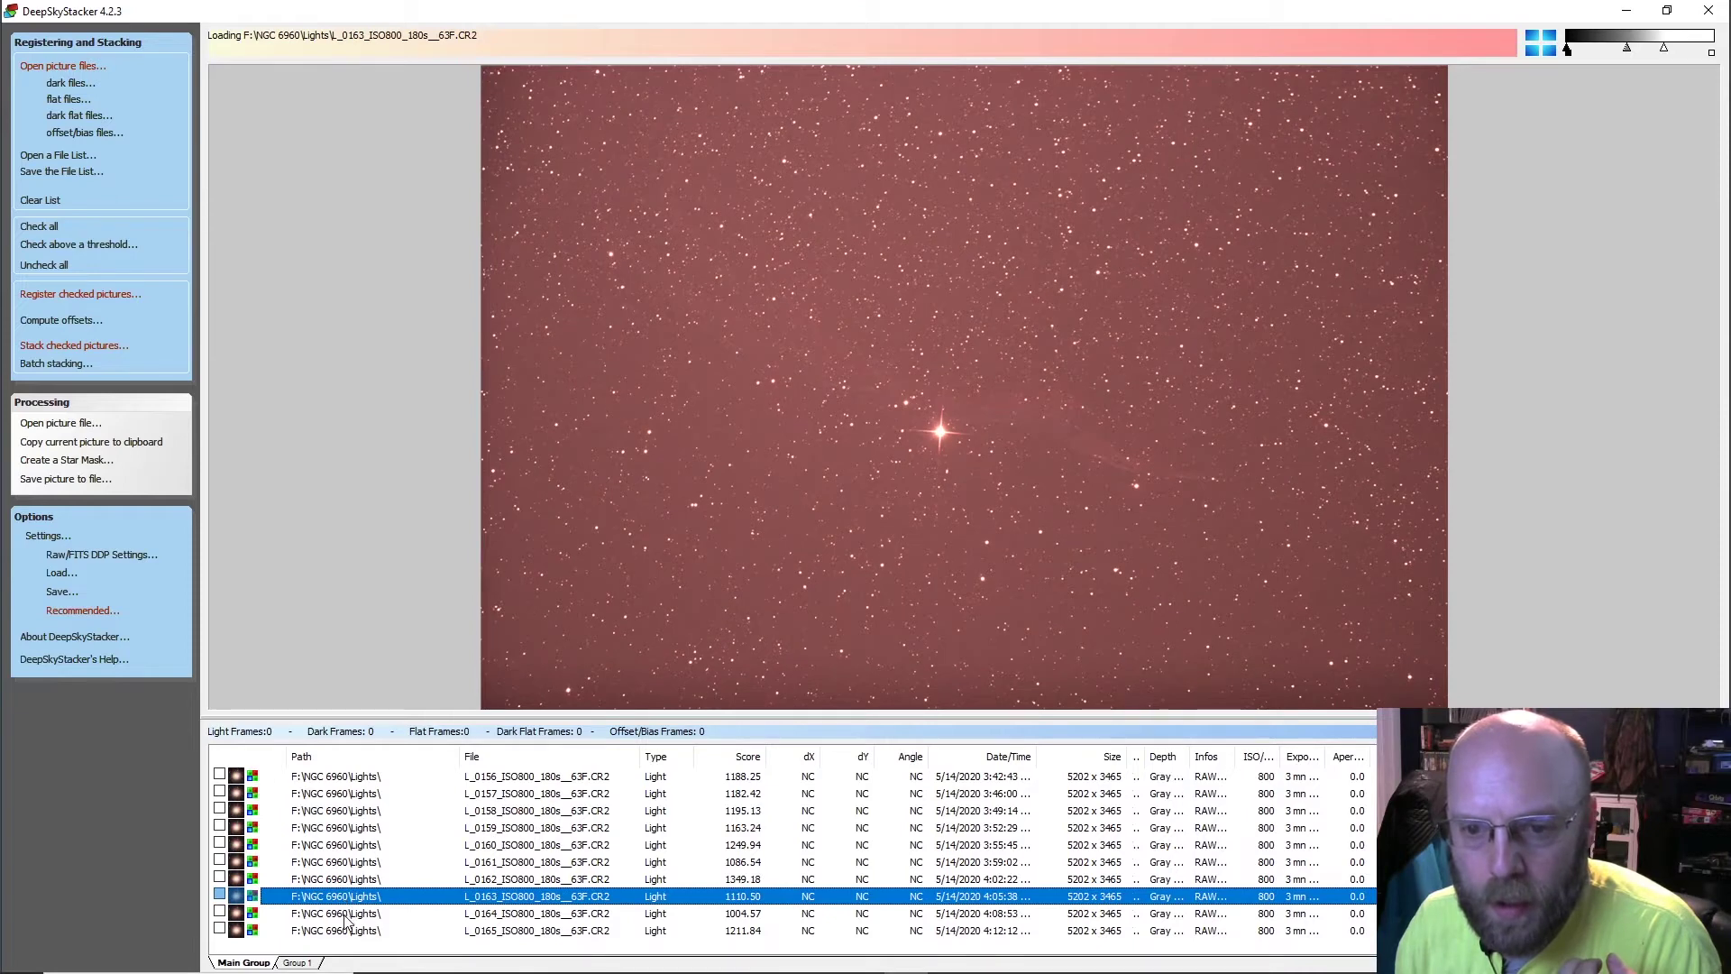
{"action": "left_click", "coordinate": [346, 915]}
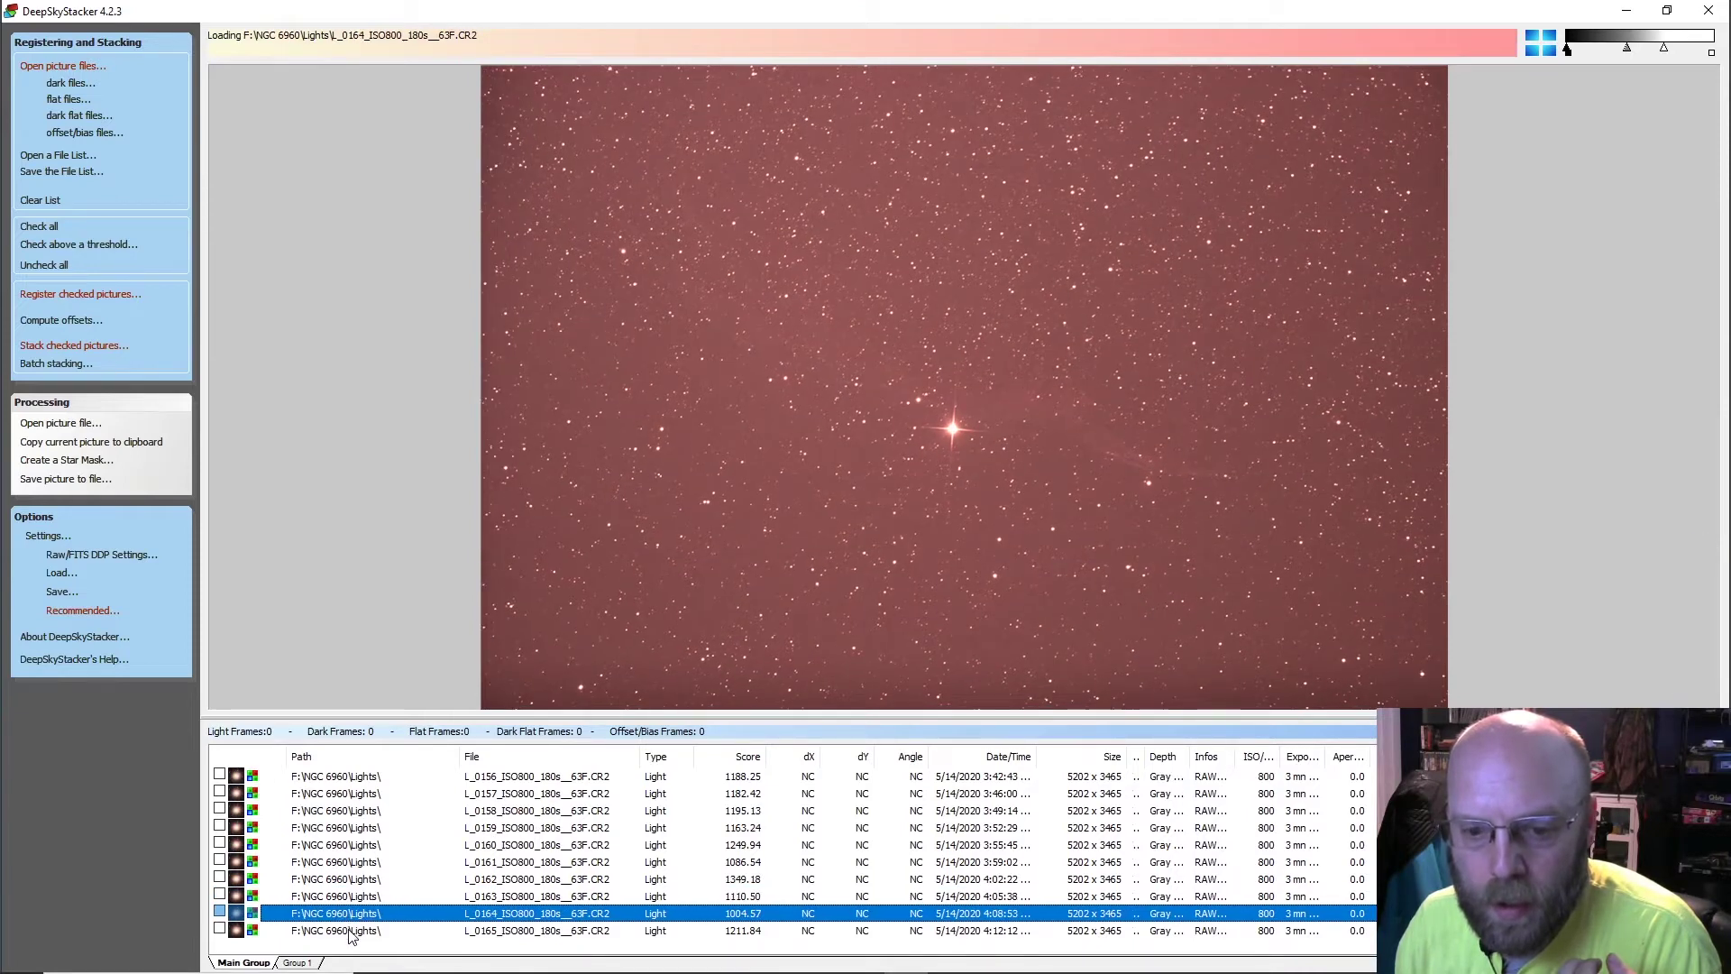
{"action": "left_click", "coordinate": [348, 930]}
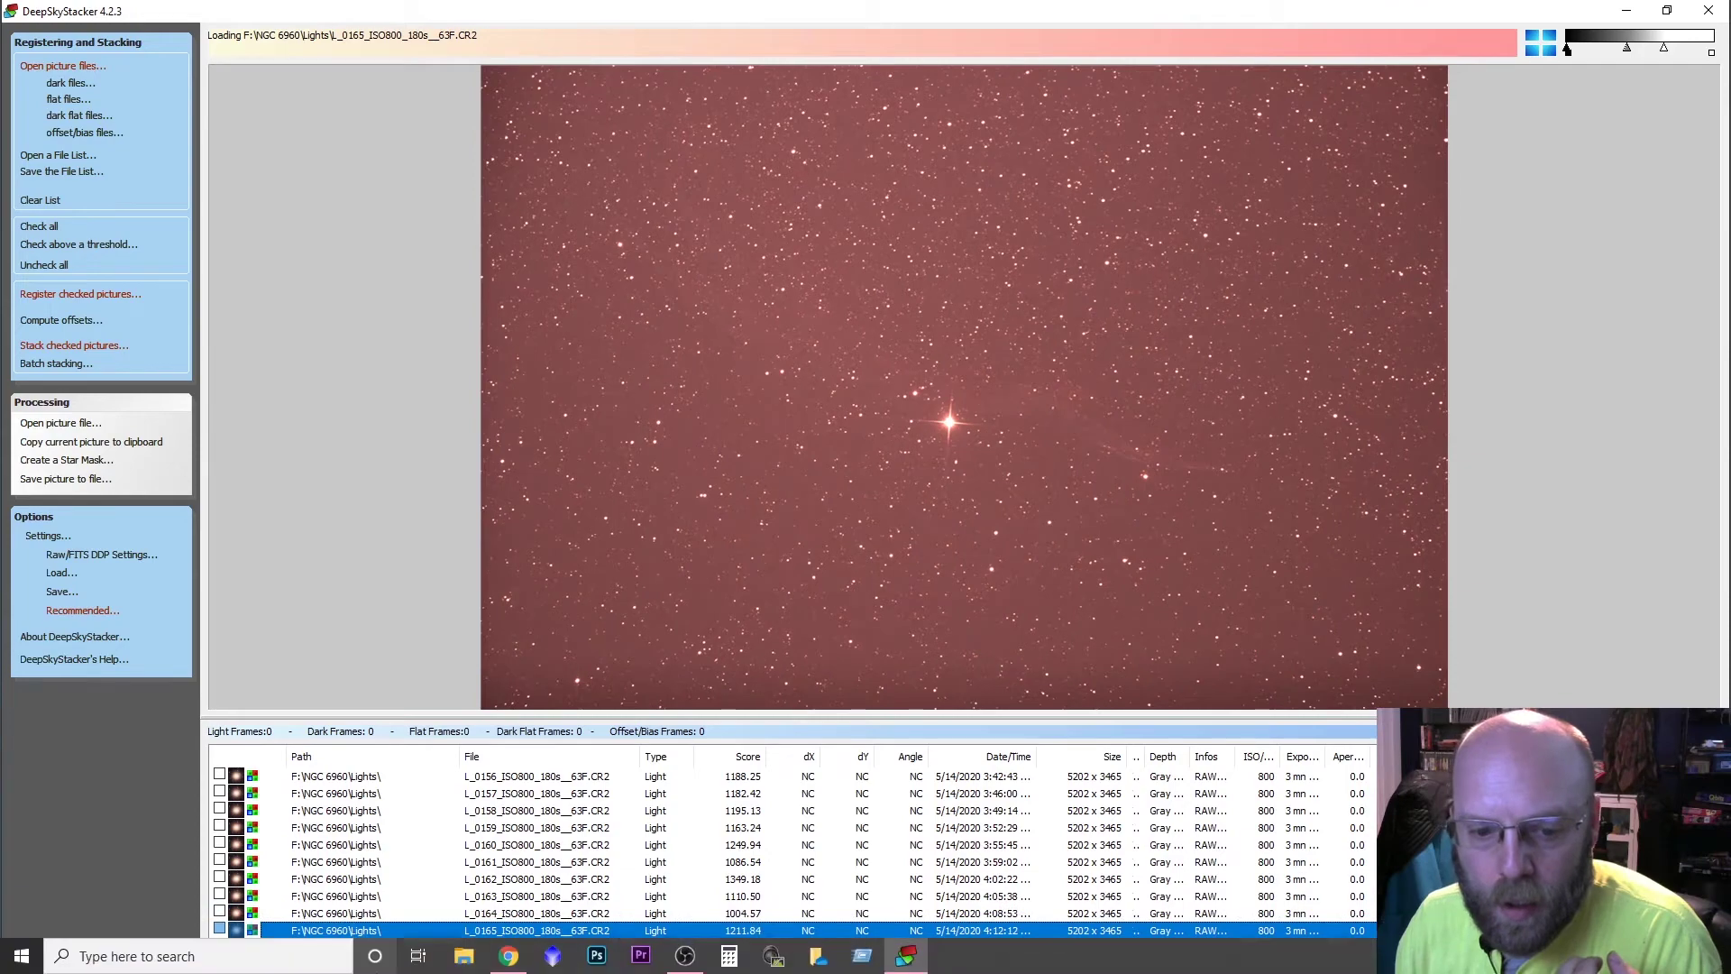
Step: Switch to File Explorer and open L_0136_ISO800_180s__63F.CR2 from F:\NGC 6960\Lights in Photos
{"action": "left_click", "coordinate": [464, 956]}
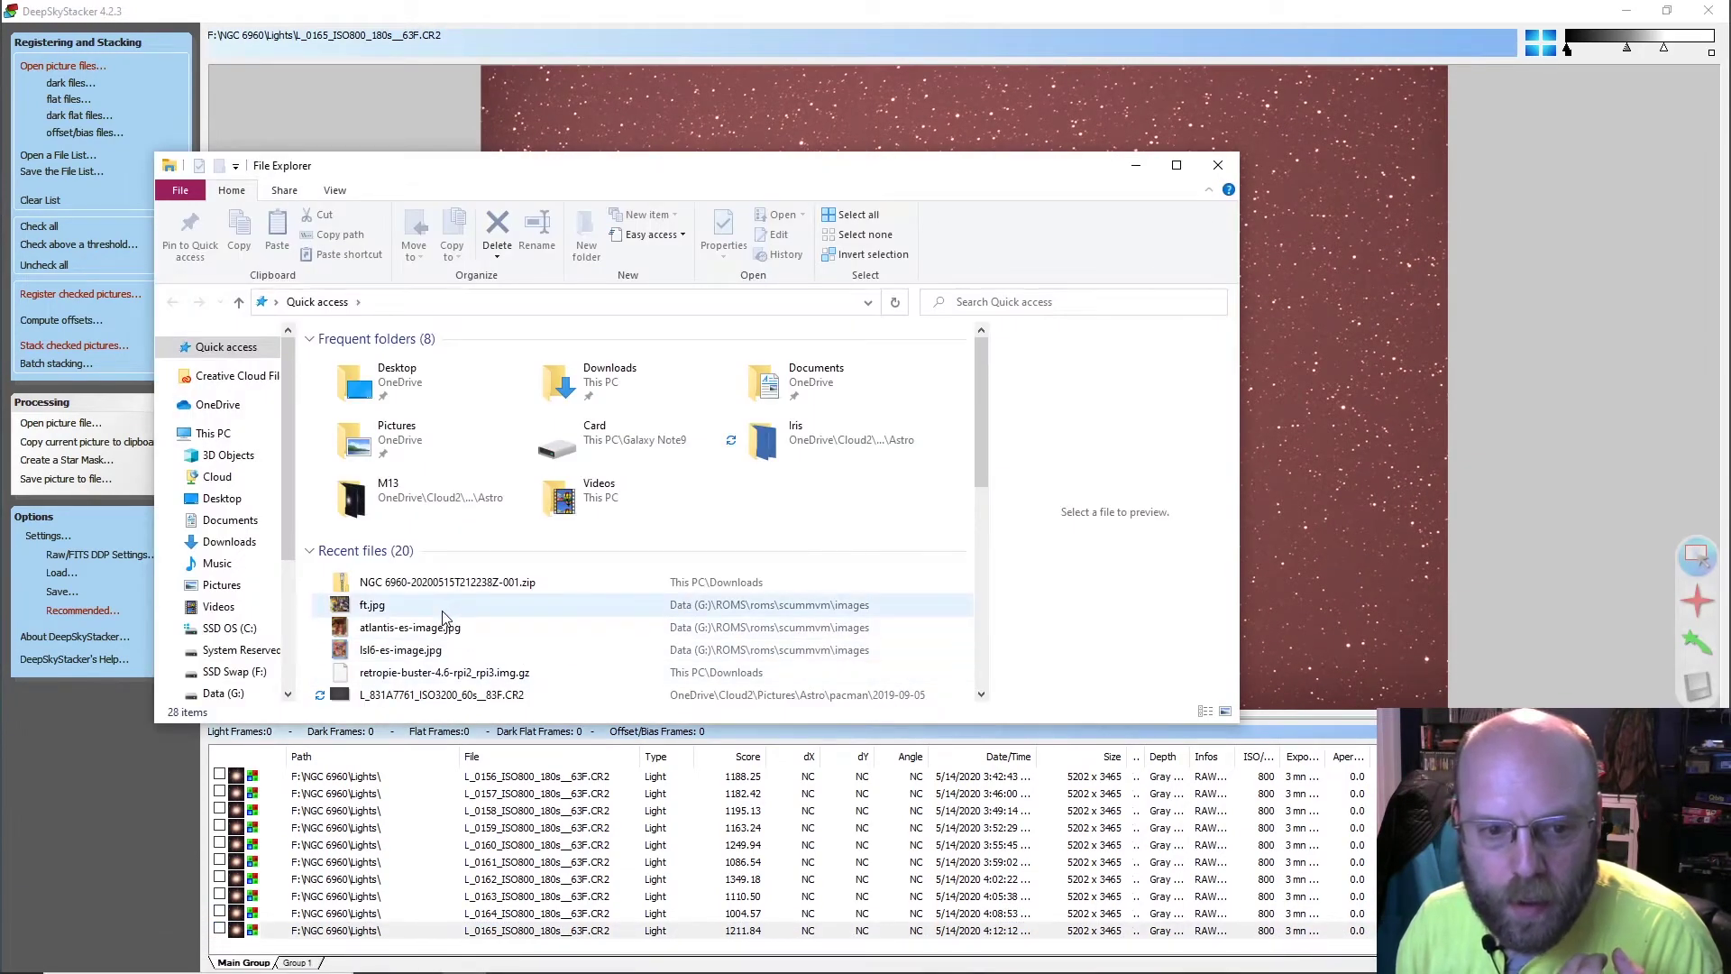
{"action": "scroll", "coordinate": [249, 577], "scroll_direction": "down", "scroll_amount": 2}
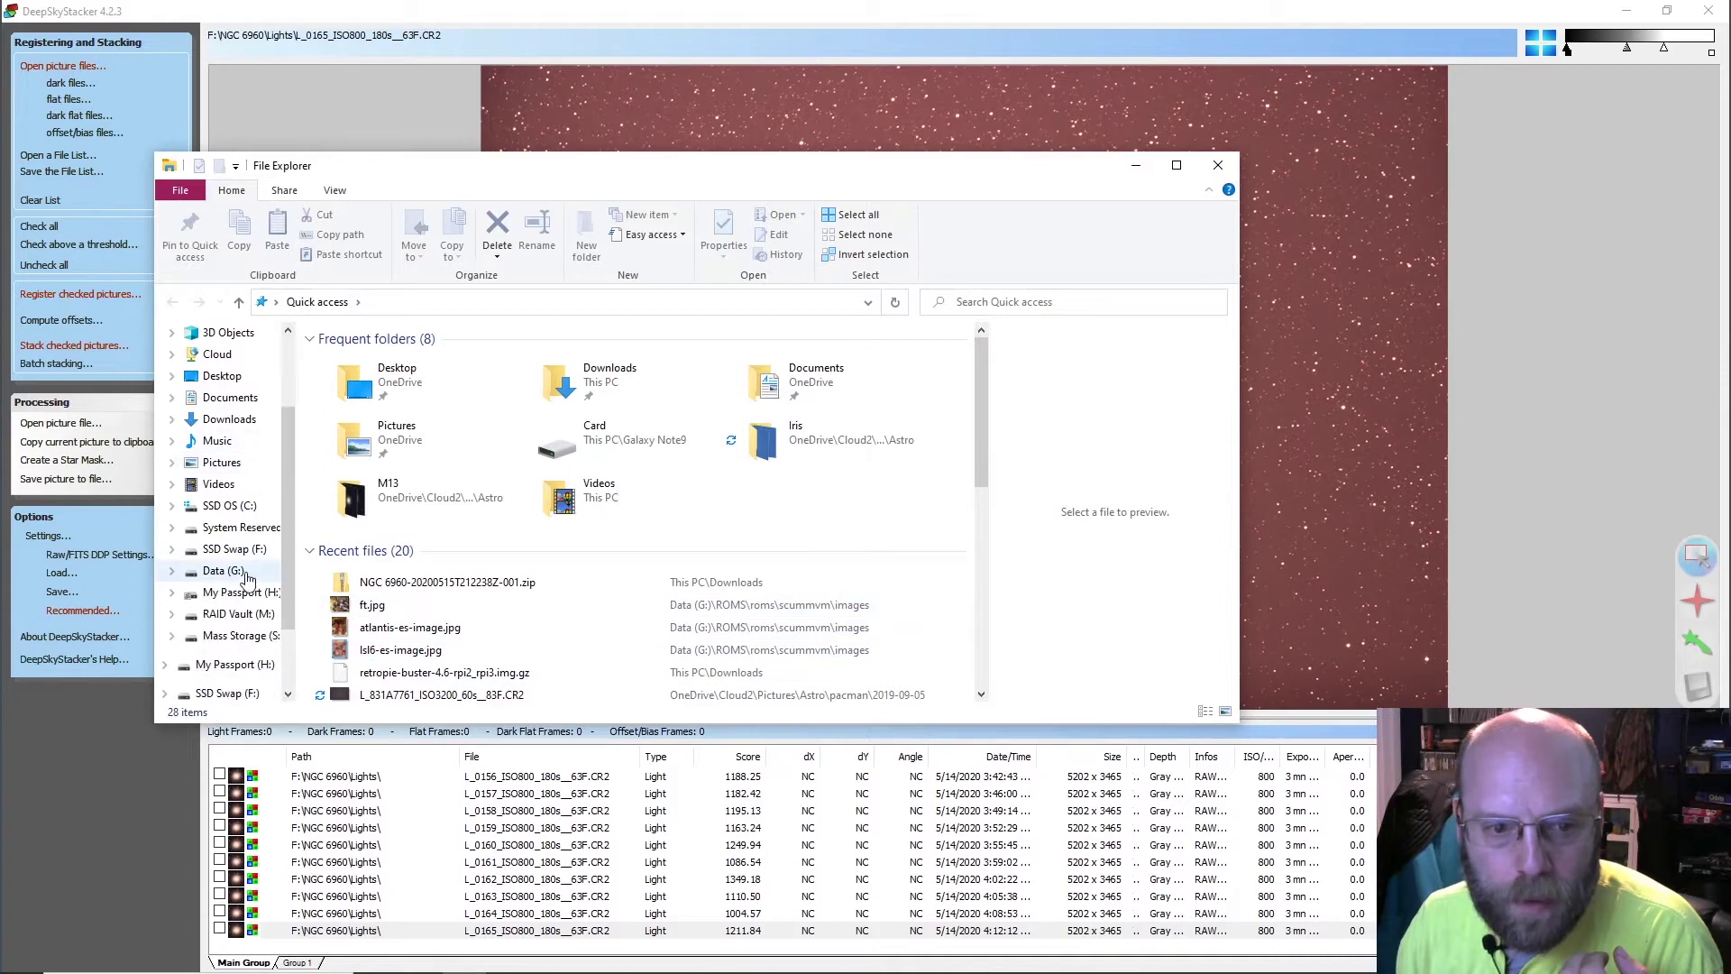
{"action": "left_click", "coordinate": [233, 549]}
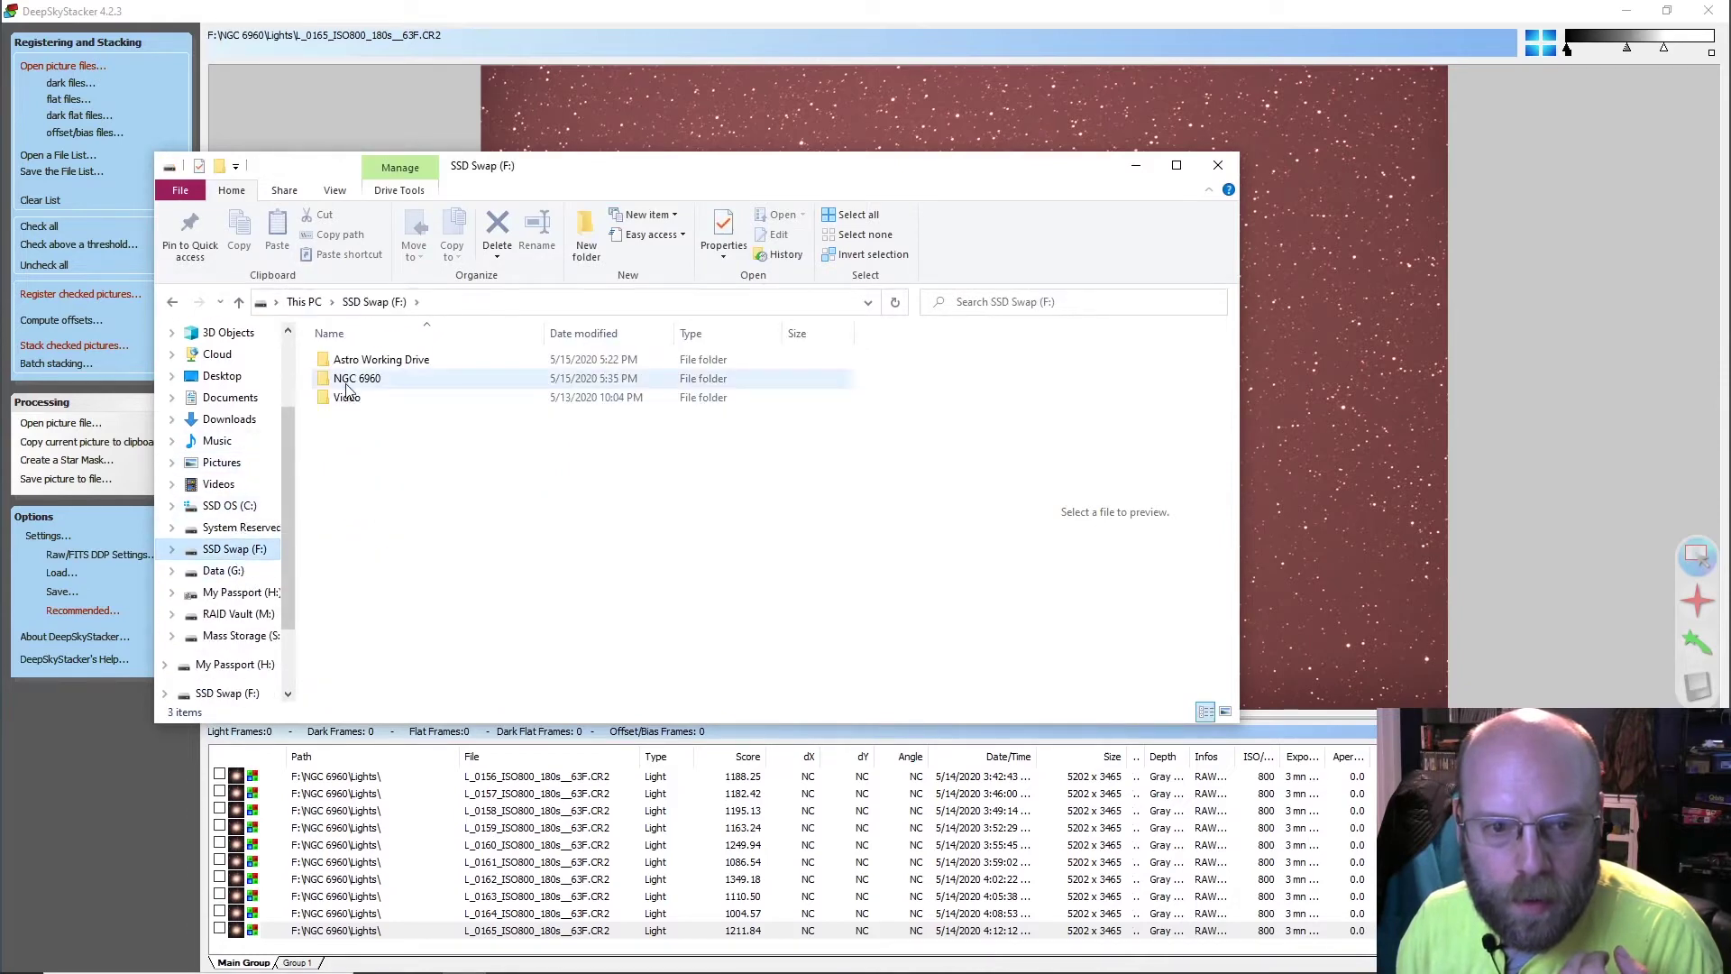
{"action": "double_click", "coordinate": [347, 382]}
{"action": "double_click", "coordinate": [347, 359]}
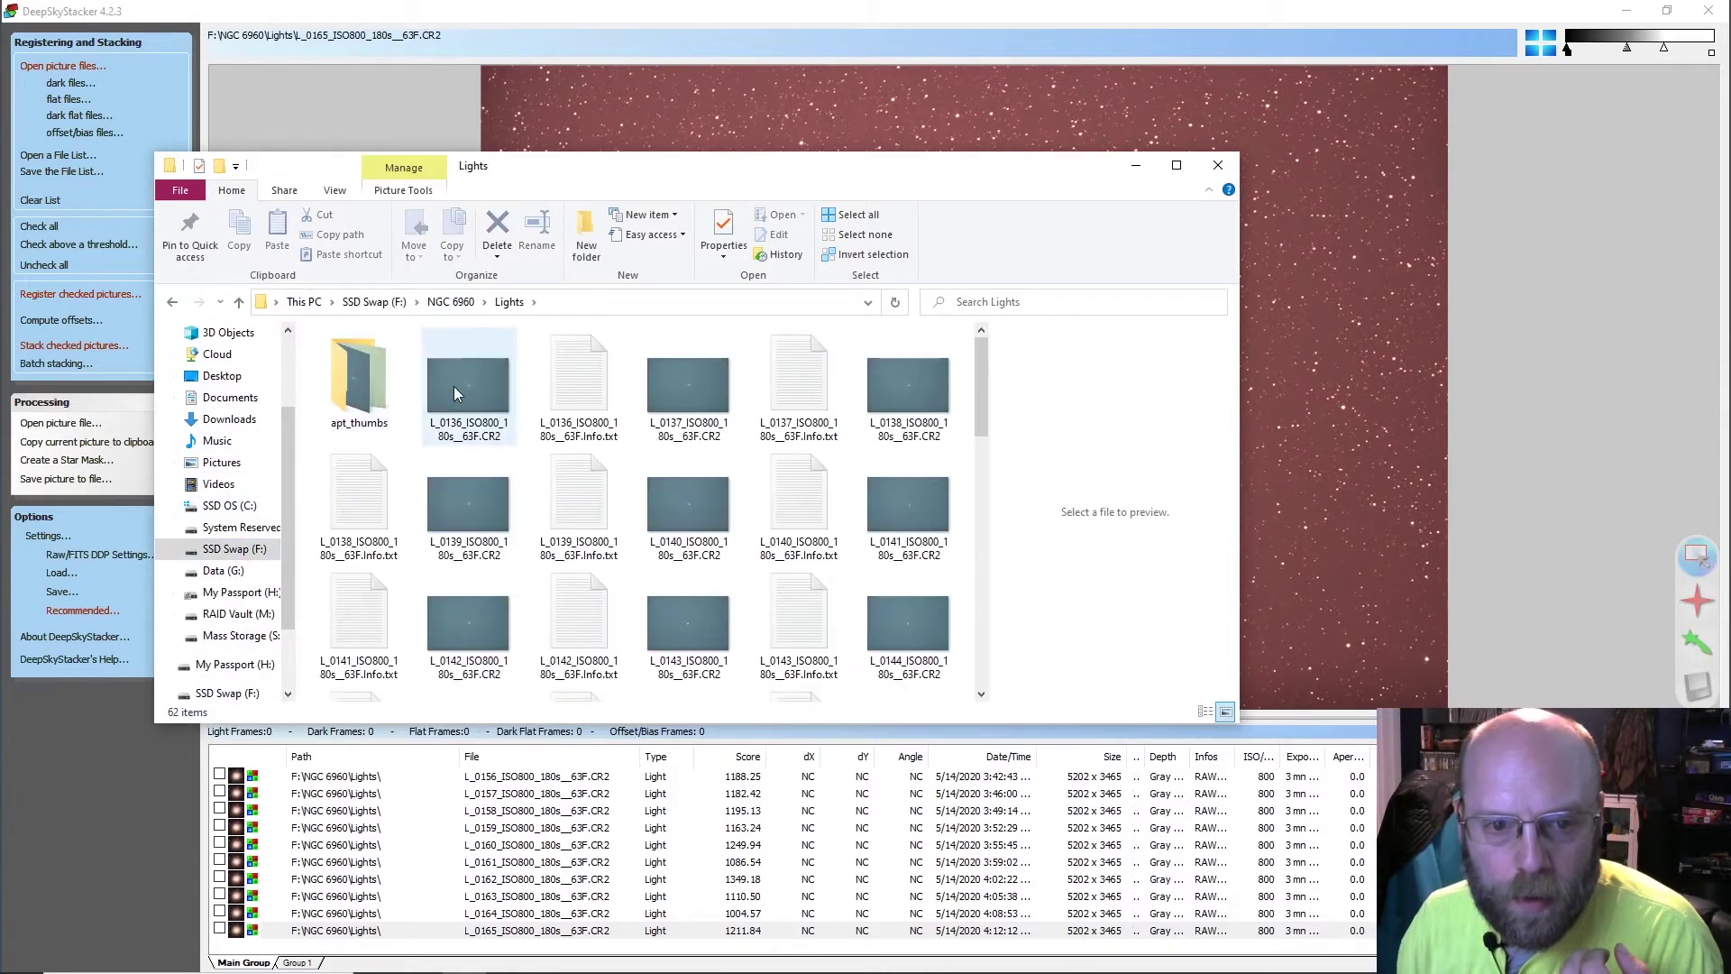
{"action": "left_click", "coordinate": [470, 388]}
{"action": "right_click", "coordinate": [469, 389]}
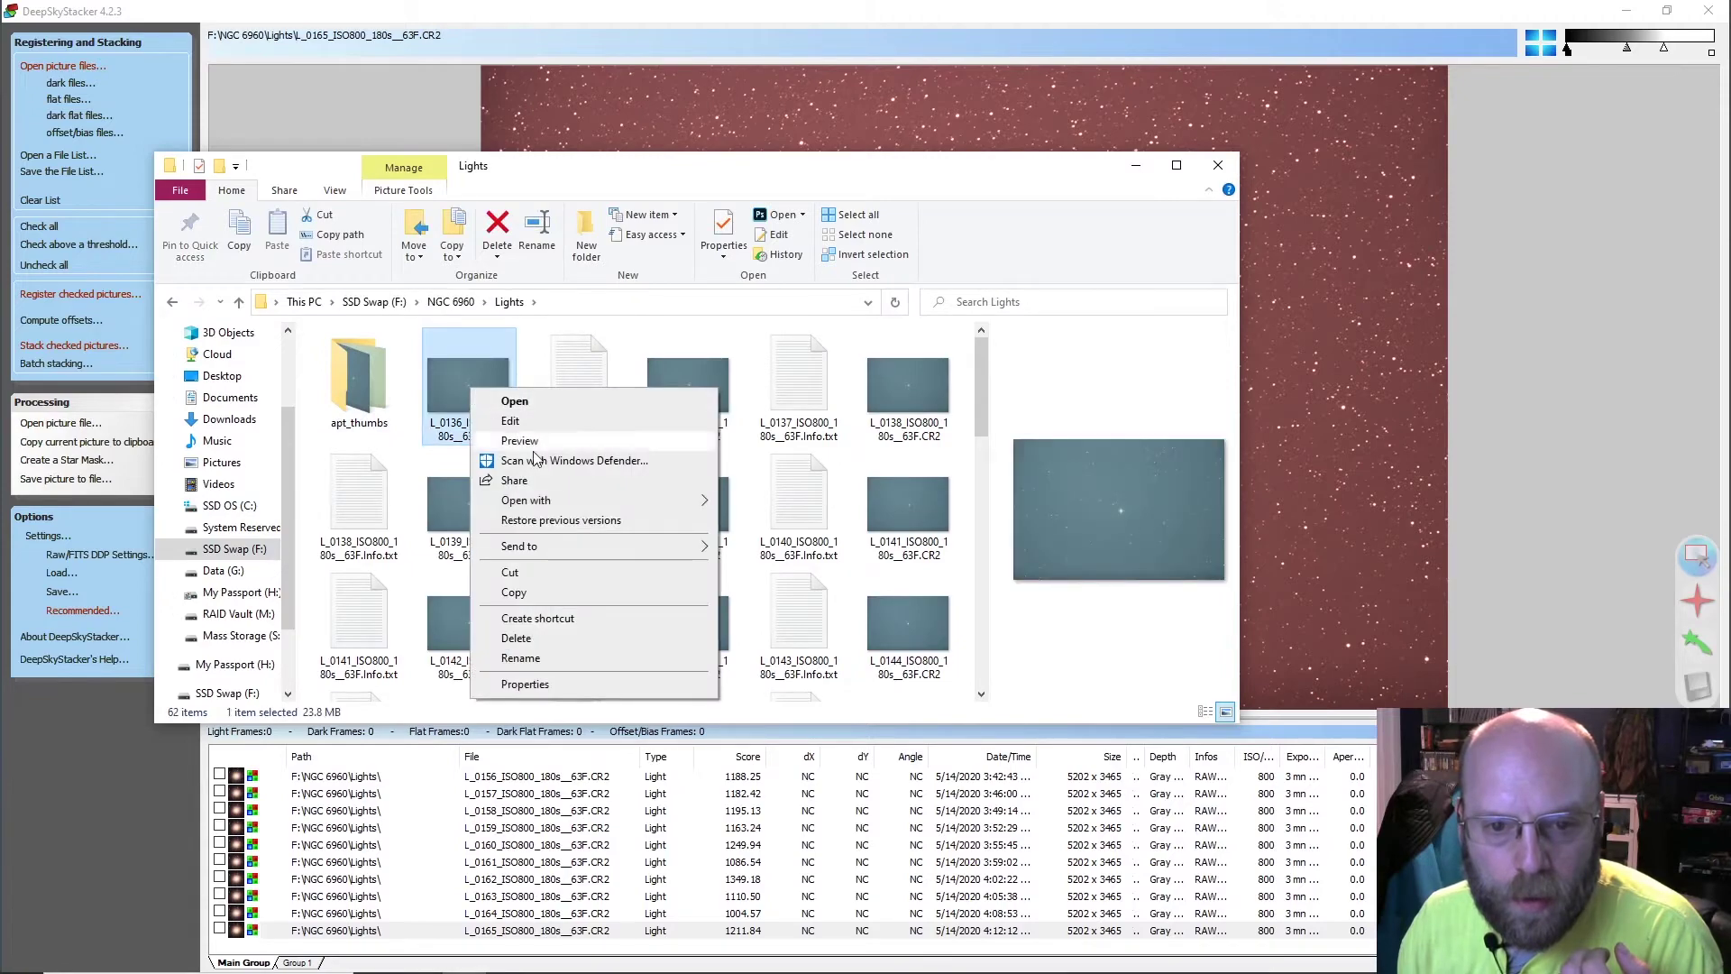
{"action": "mouse_move", "coordinate": [575, 510]}
{"action": "left_click", "coordinate": [744, 541]}
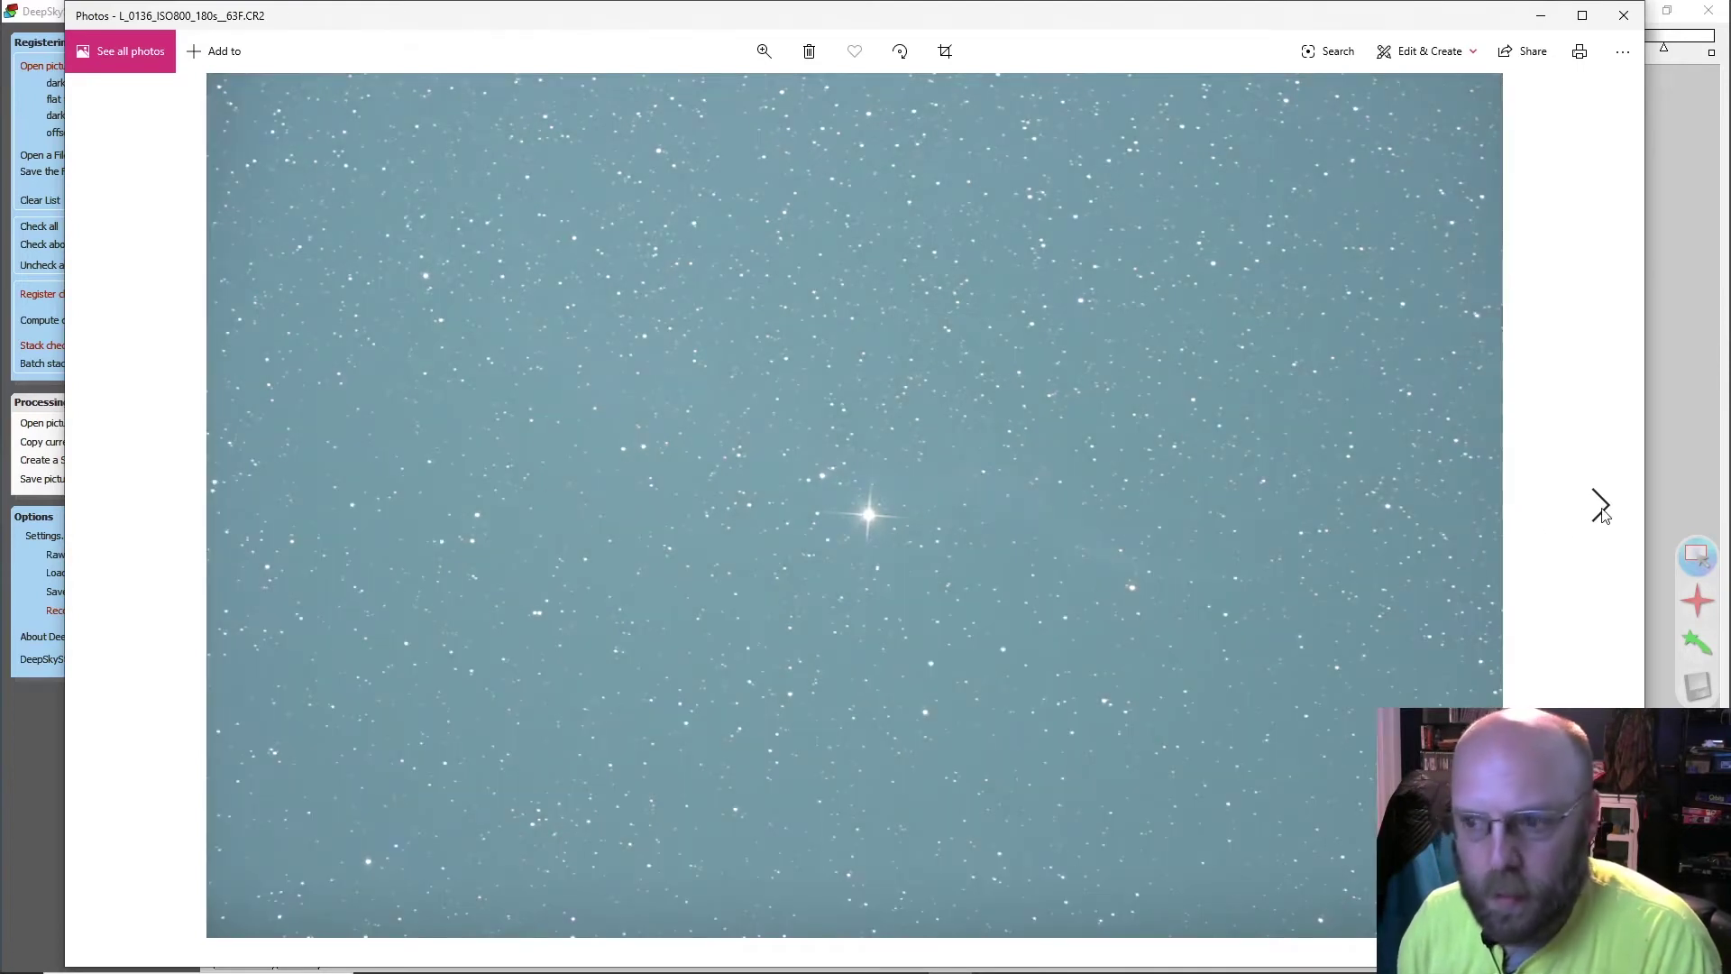
Step: Page through the light frames up to L_0165 and inspect each one for image quality and drift of the bright star
{"action": "left_click", "coordinate": [1600, 507]}
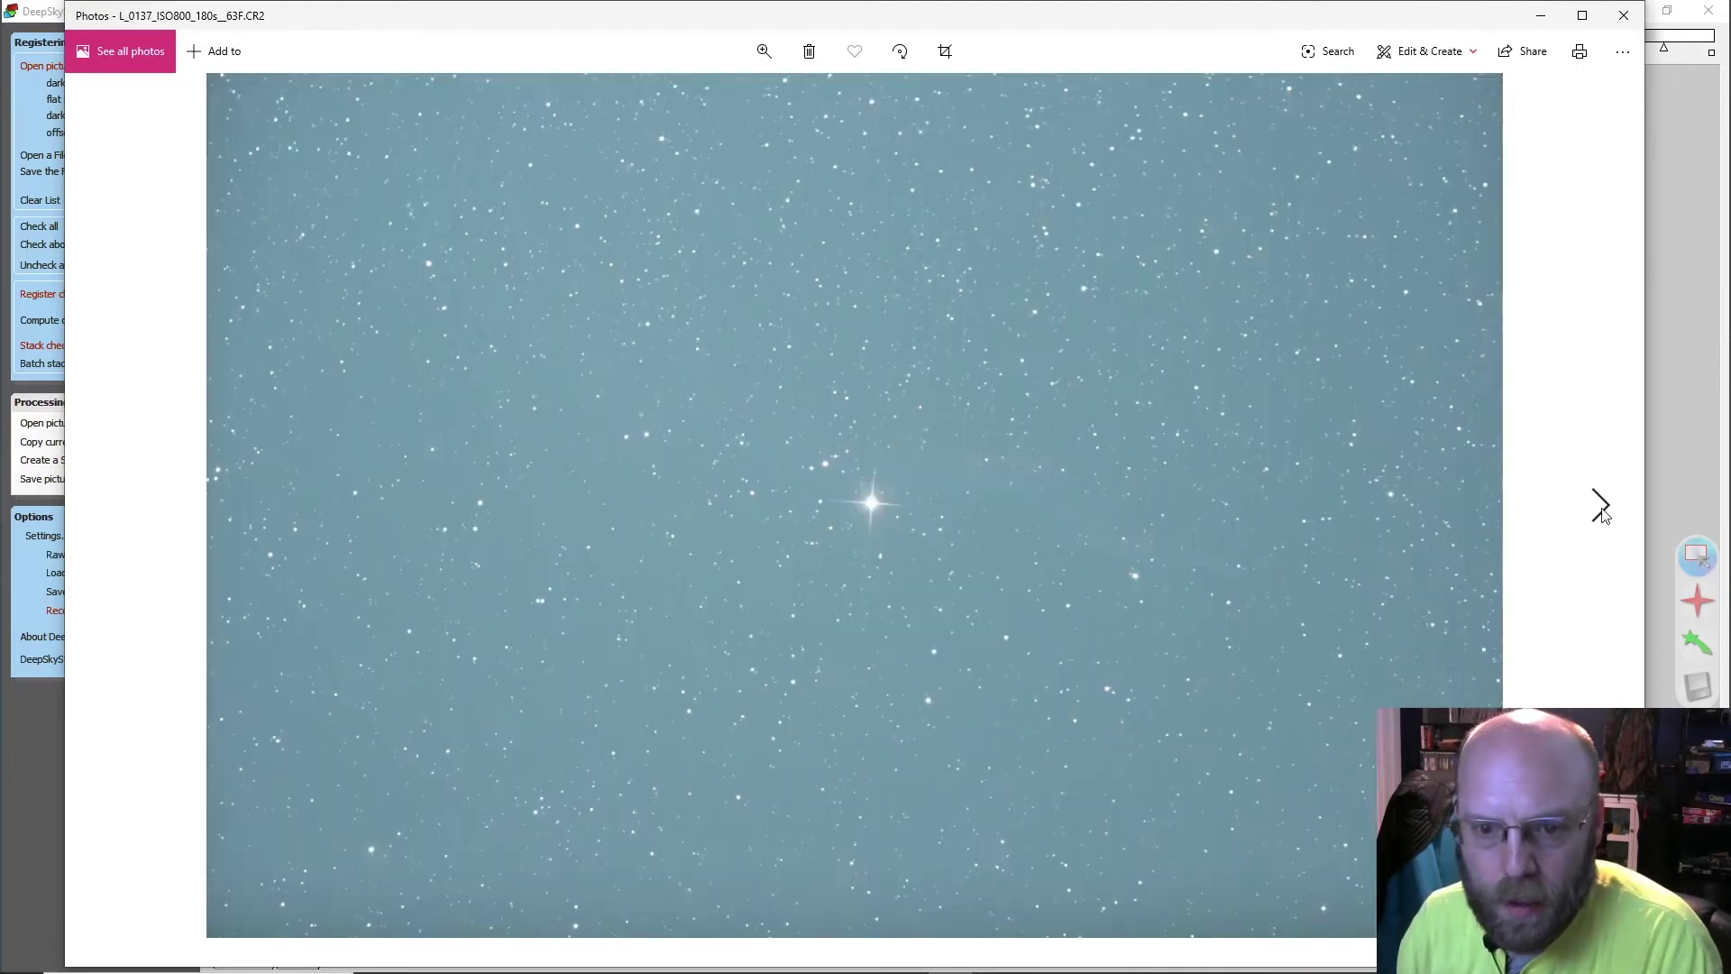
{"action": "left_click", "coordinate": [1600, 506]}
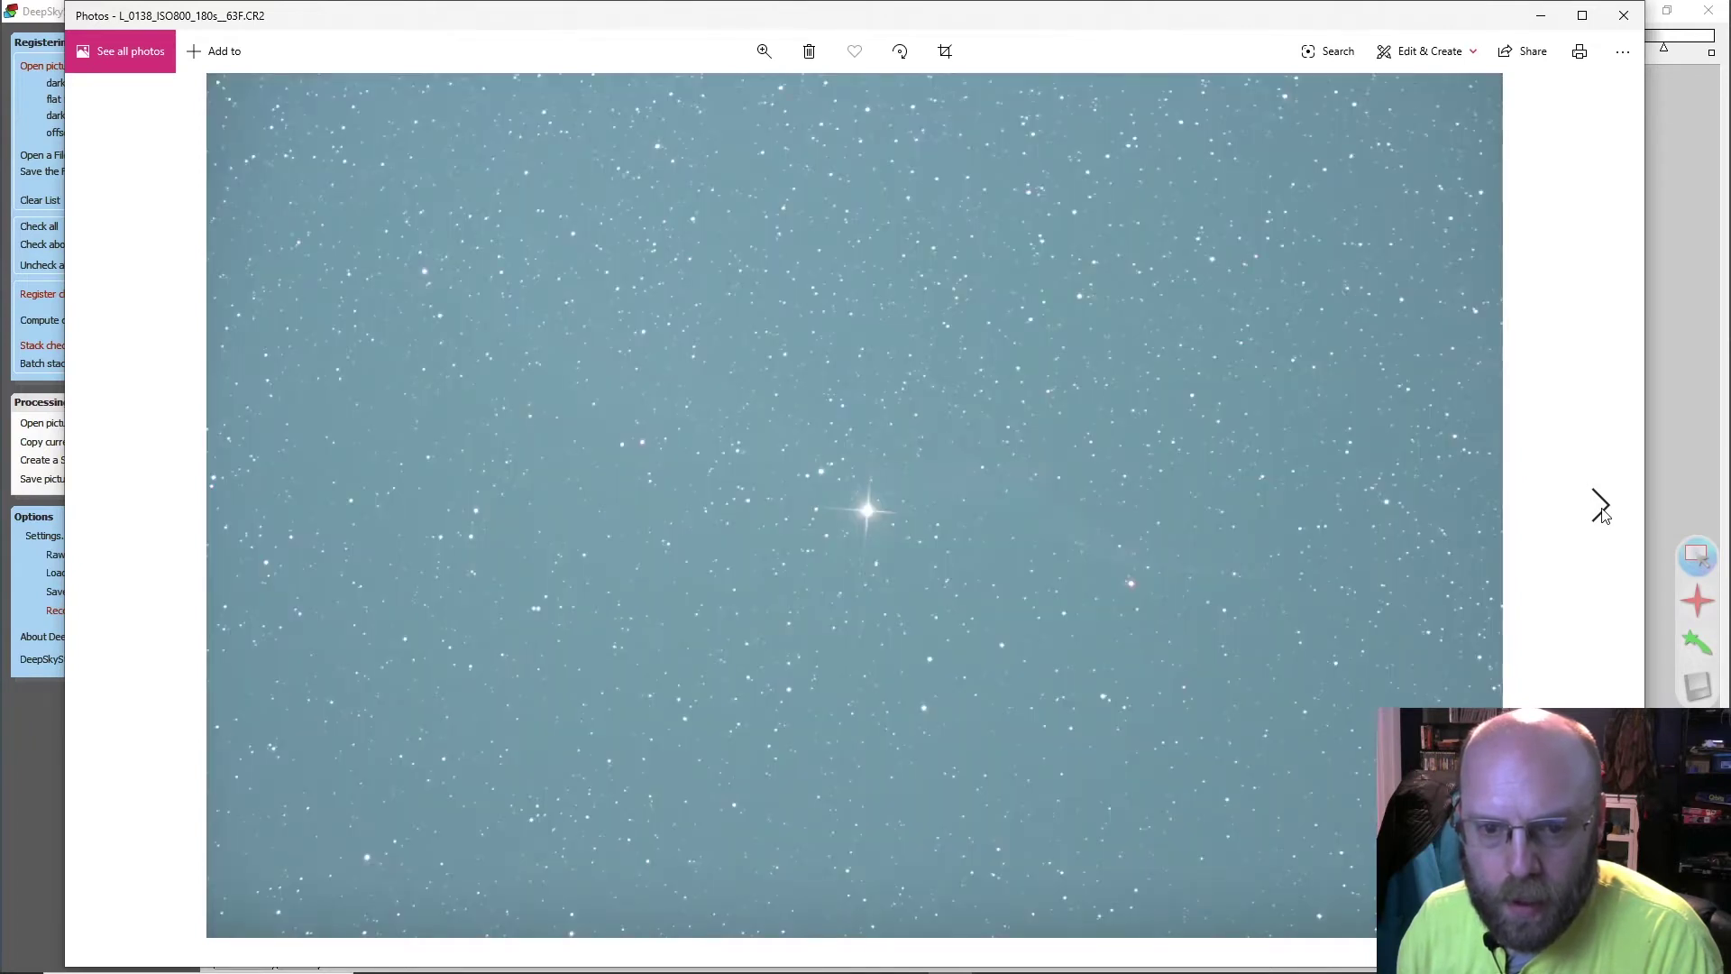
{"action": "left_click", "coordinate": [1600, 507]}
{"action": "left_click", "coordinate": [1600, 507]}
{"action": "left_click", "coordinate": [1600, 506]}
{"action": "left_click", "coordinate": [1600, 507]}
{"action": "left_click", "coordinate": [1600, 506]}
{"action": "left_click", "coordinate": [1600, 506]}
{"action": "left_click", "coordinate": [1600, 507]}
{"action": "left_click", "coordinate": [1600, 507]}
{"action": "left_click", "coordinate": [1600, 506]}
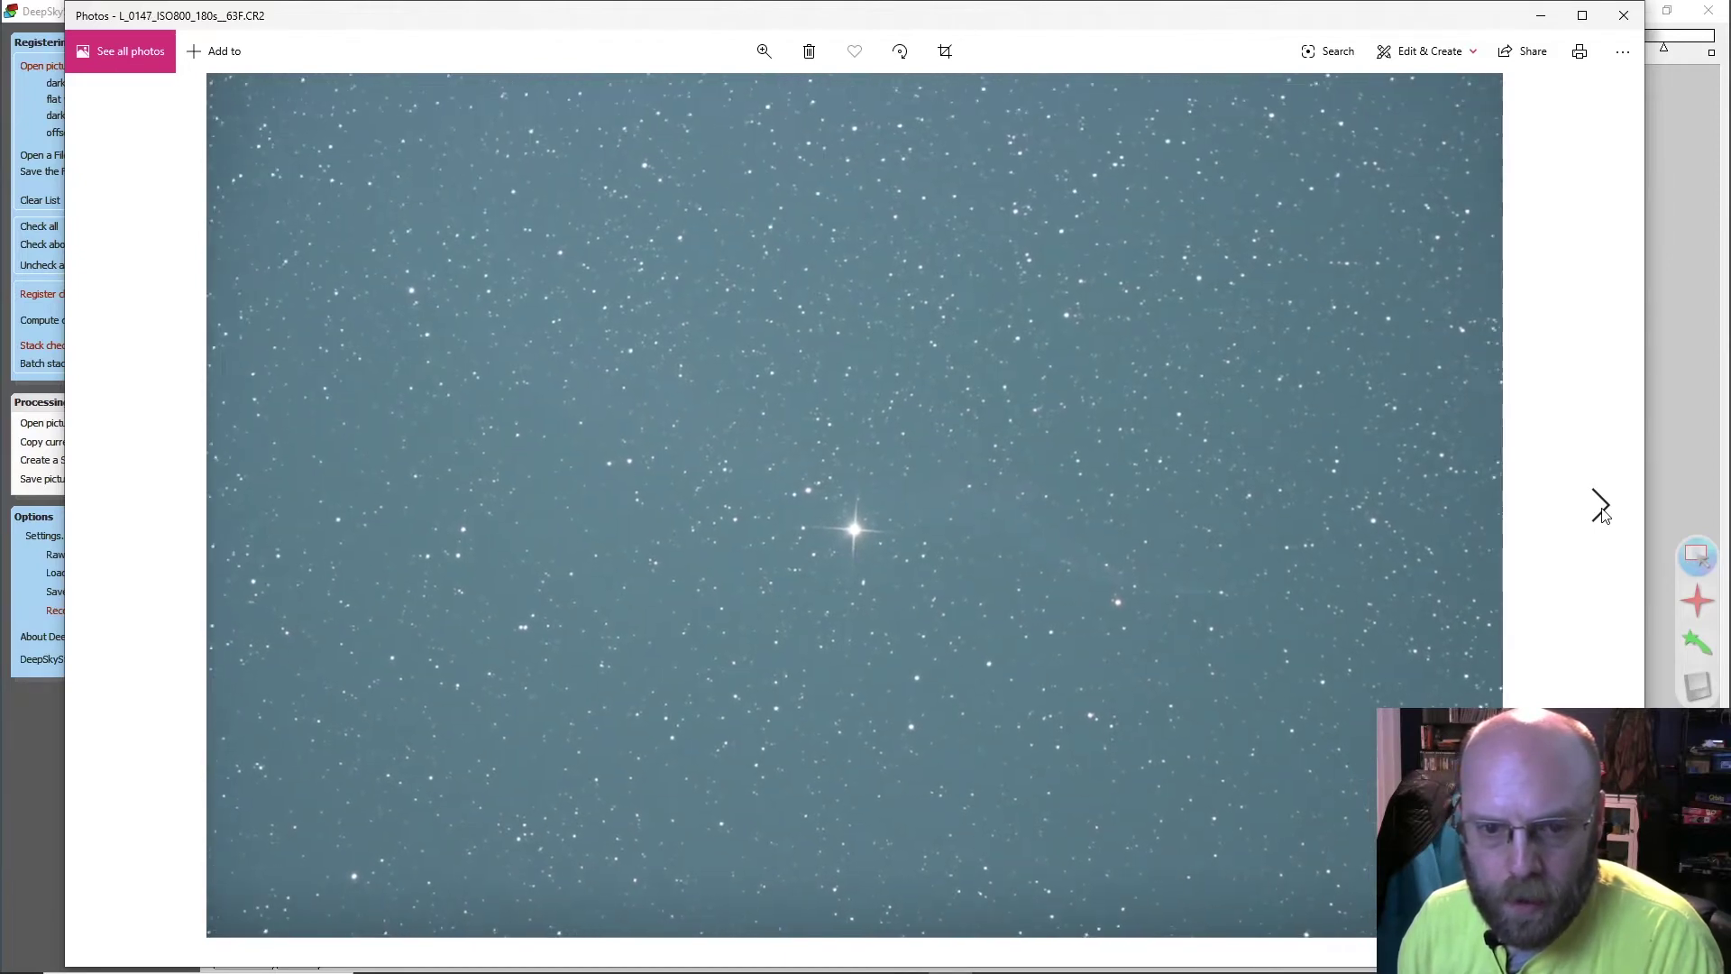
{"action": "left_click", "coordinate": [1600, 507]}
{"action": "left_click", "coordinate": [1600, 507]}
{"action": "left_click", "coordinate": [1600, 507]}
{"action": "left_click", "coordinate": [1600, 507]}
{"action": "left_click", "coordinate": [1600, 507]}
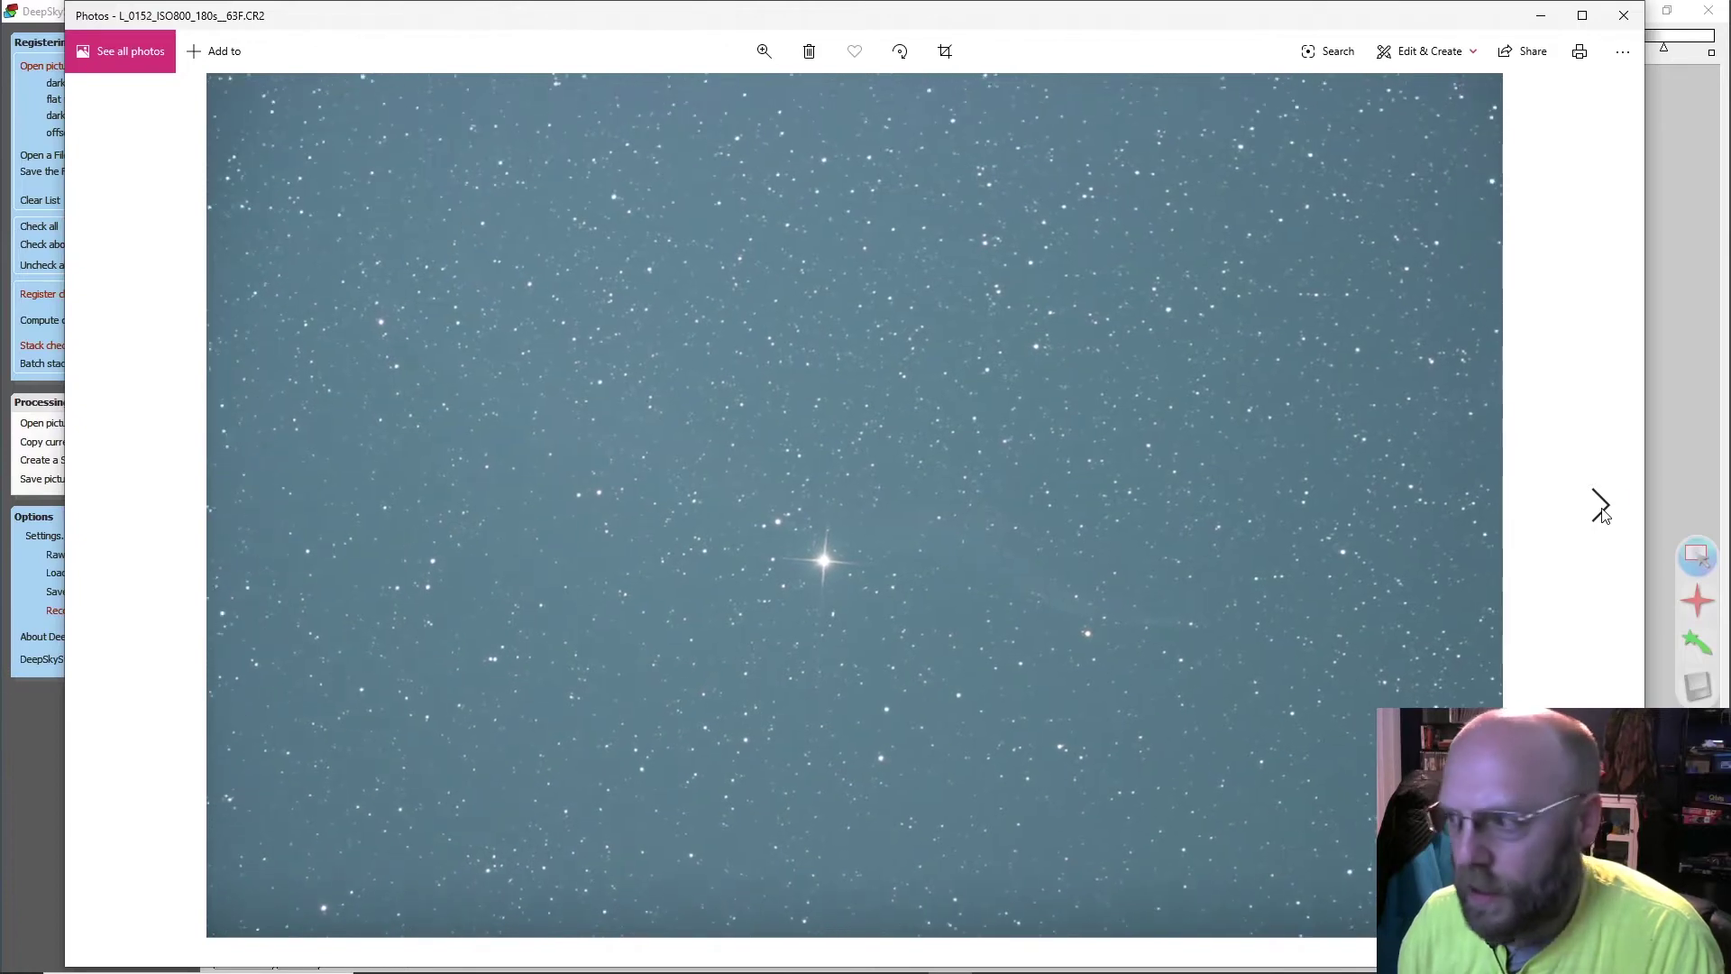
{"action": "left_click", "coordinate": [1600, 507]}
{"action": "left_click", "coordinate": [1600, 507]}
{"action": "left_click", "coordinate": [1600, 506]}
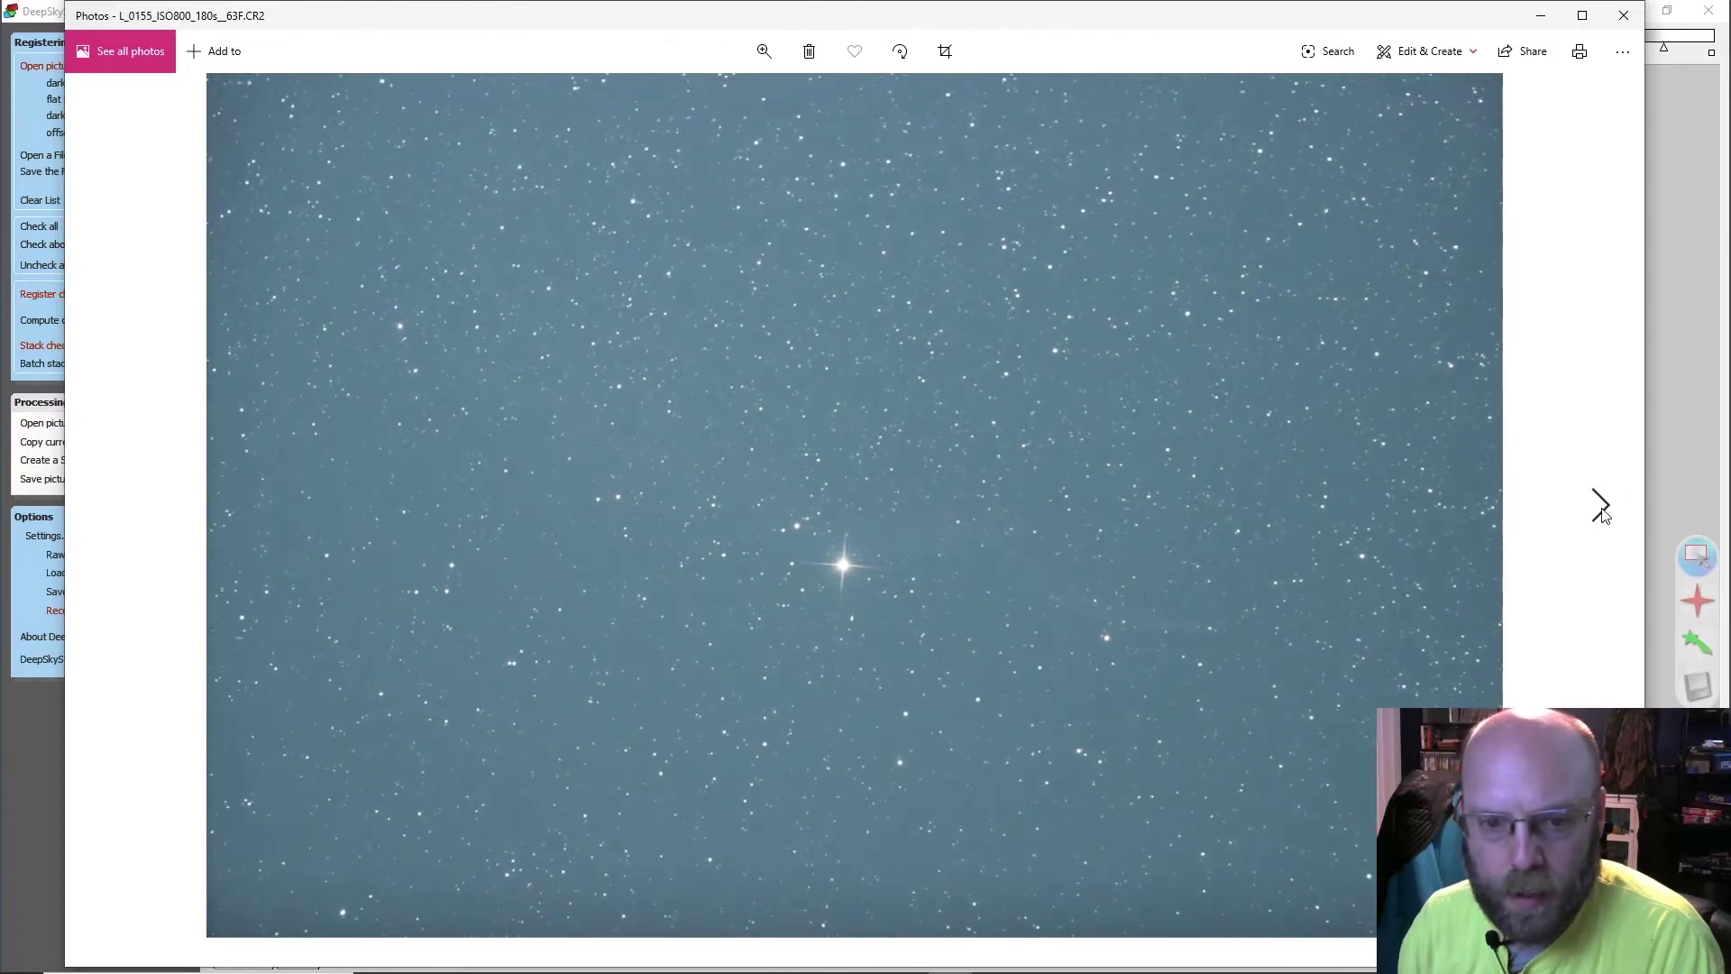
{"action": "left_click", "coordinate": [1600, 507]}
{"action": "left_click", "coordinate": [1600, 507]}
{"action": "left_click", "coordinate": [1600, 506]}
{"action": "left_click", "coordinate": [1600, 506]}
{"action": "left_click", "coordinate": [1600, 506]}
{"action": "left_click", "coordinate": [1600, 506]}
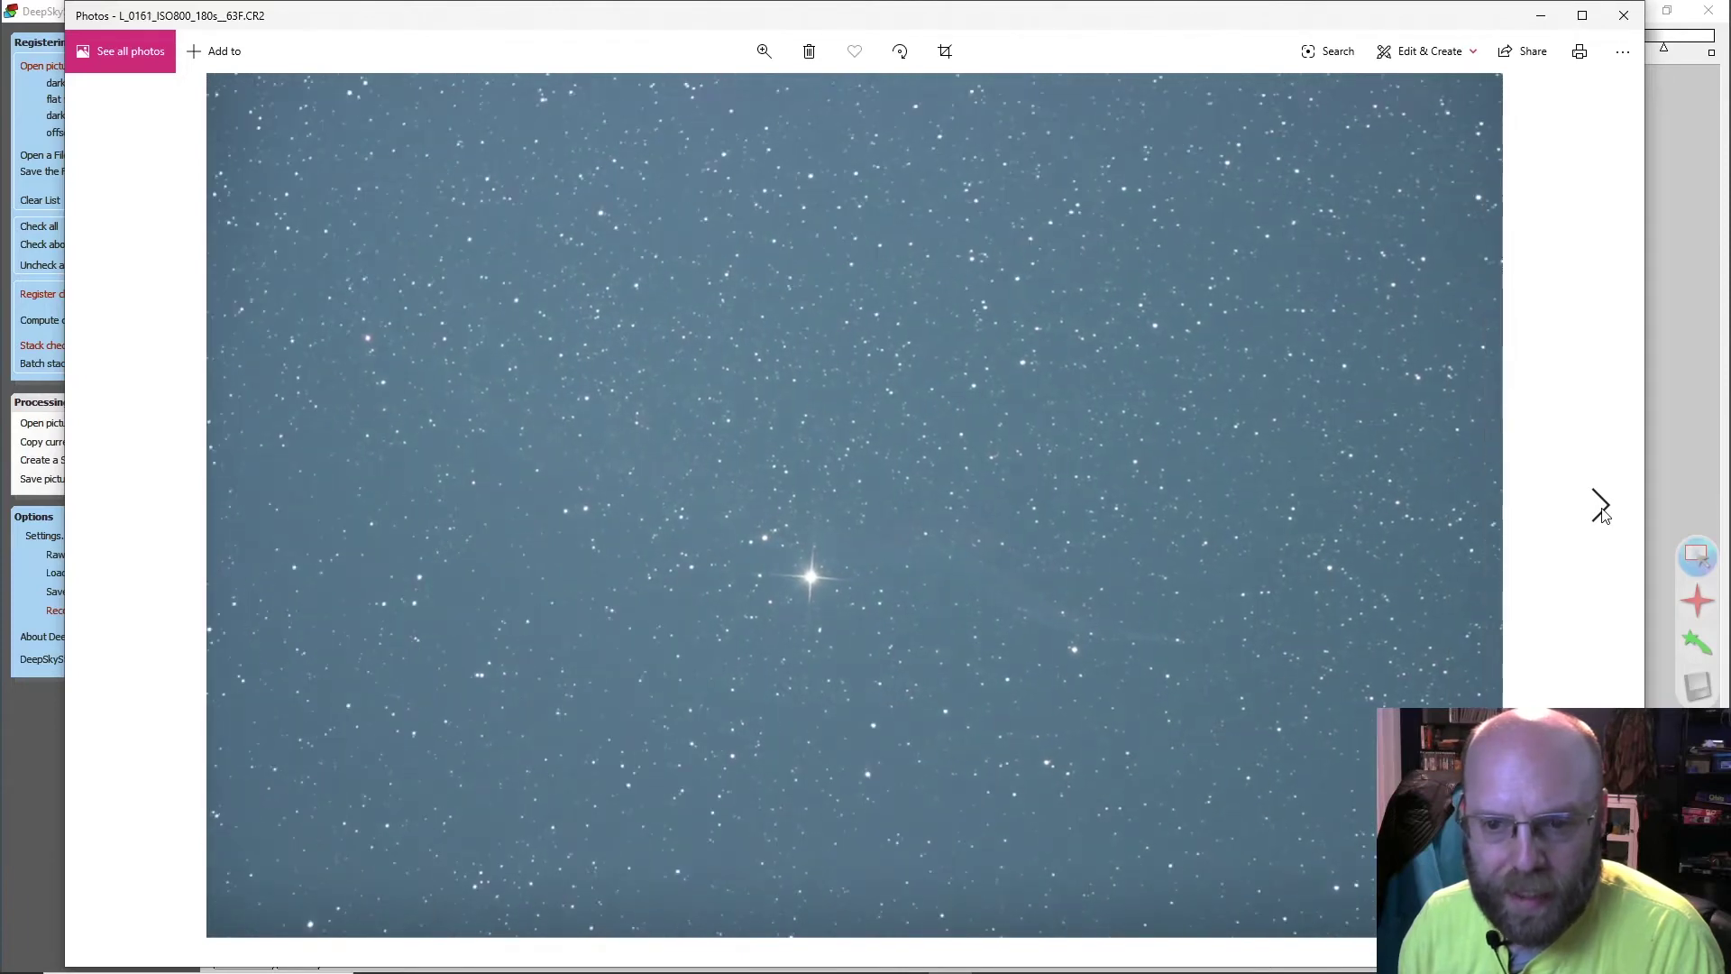
{"action": "left_click", "coordinate": [1602, 510]}
{"action": "left_click", "coordinate": [1602, 510]}
{"action": "left_click", "coordinate": [1602, 509]}
{"action": "left_click", "coordinate": [1602, 509]}
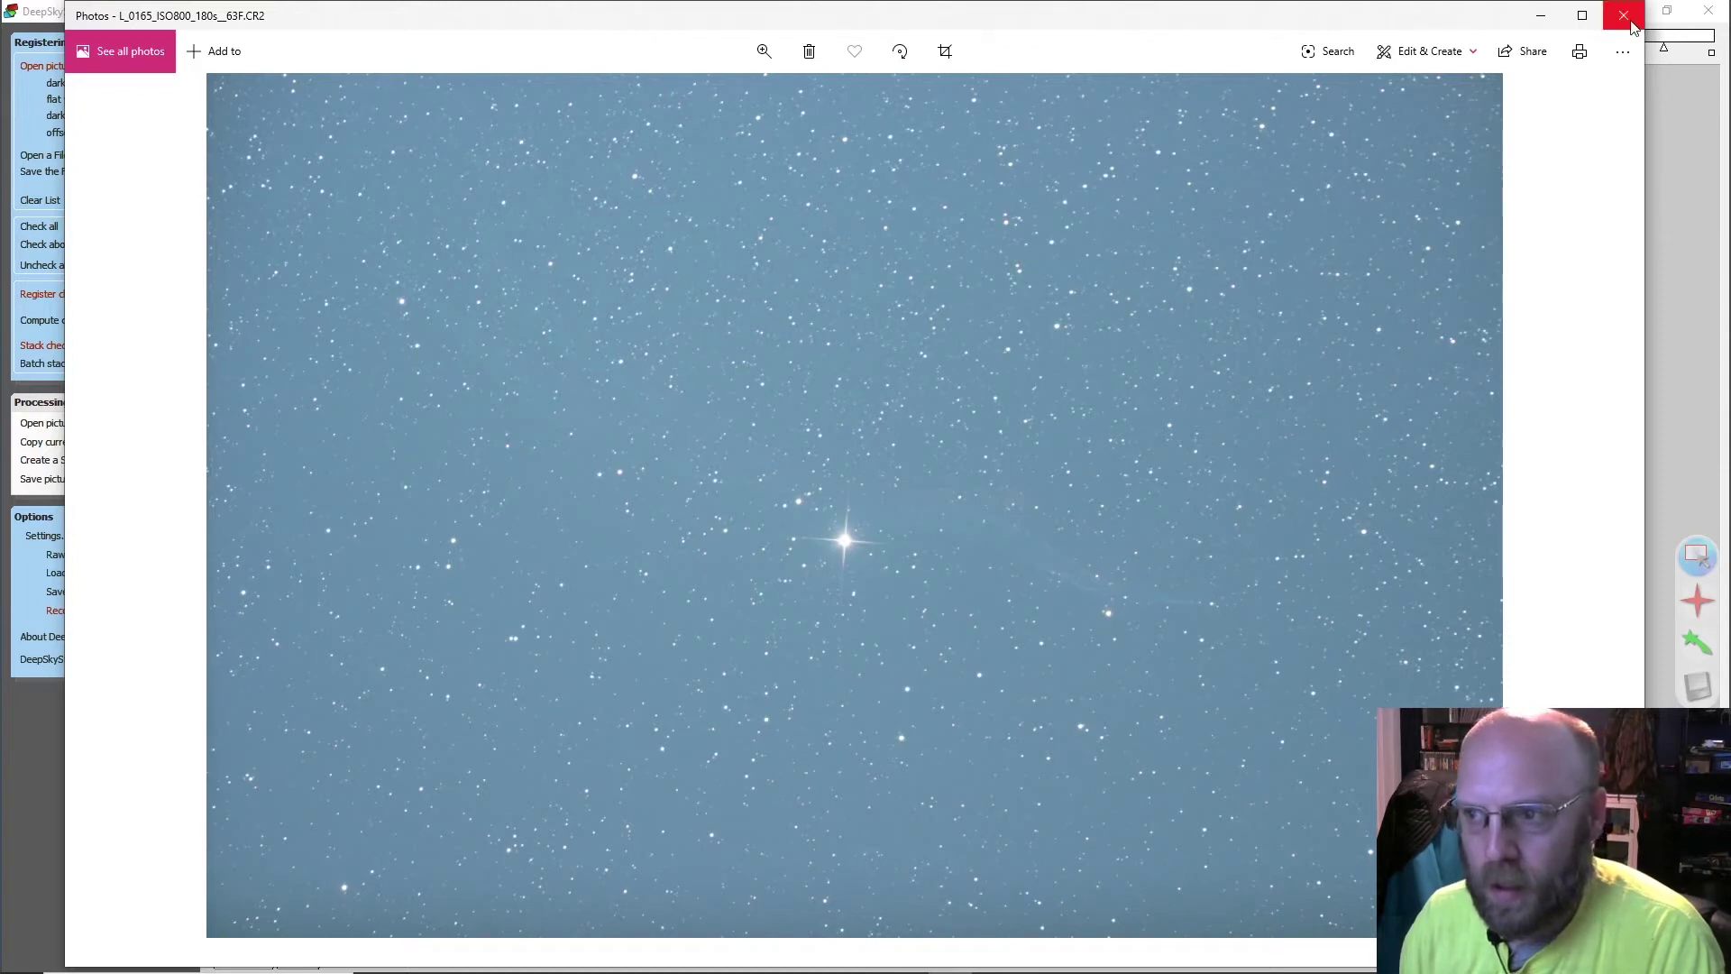
Step: Compare light frame L_0164 with L_0165 once more, and close Photos and File Explorer to return to DeepSkyStacker
{"action": "left_click", "coordinate": [112, 506]}
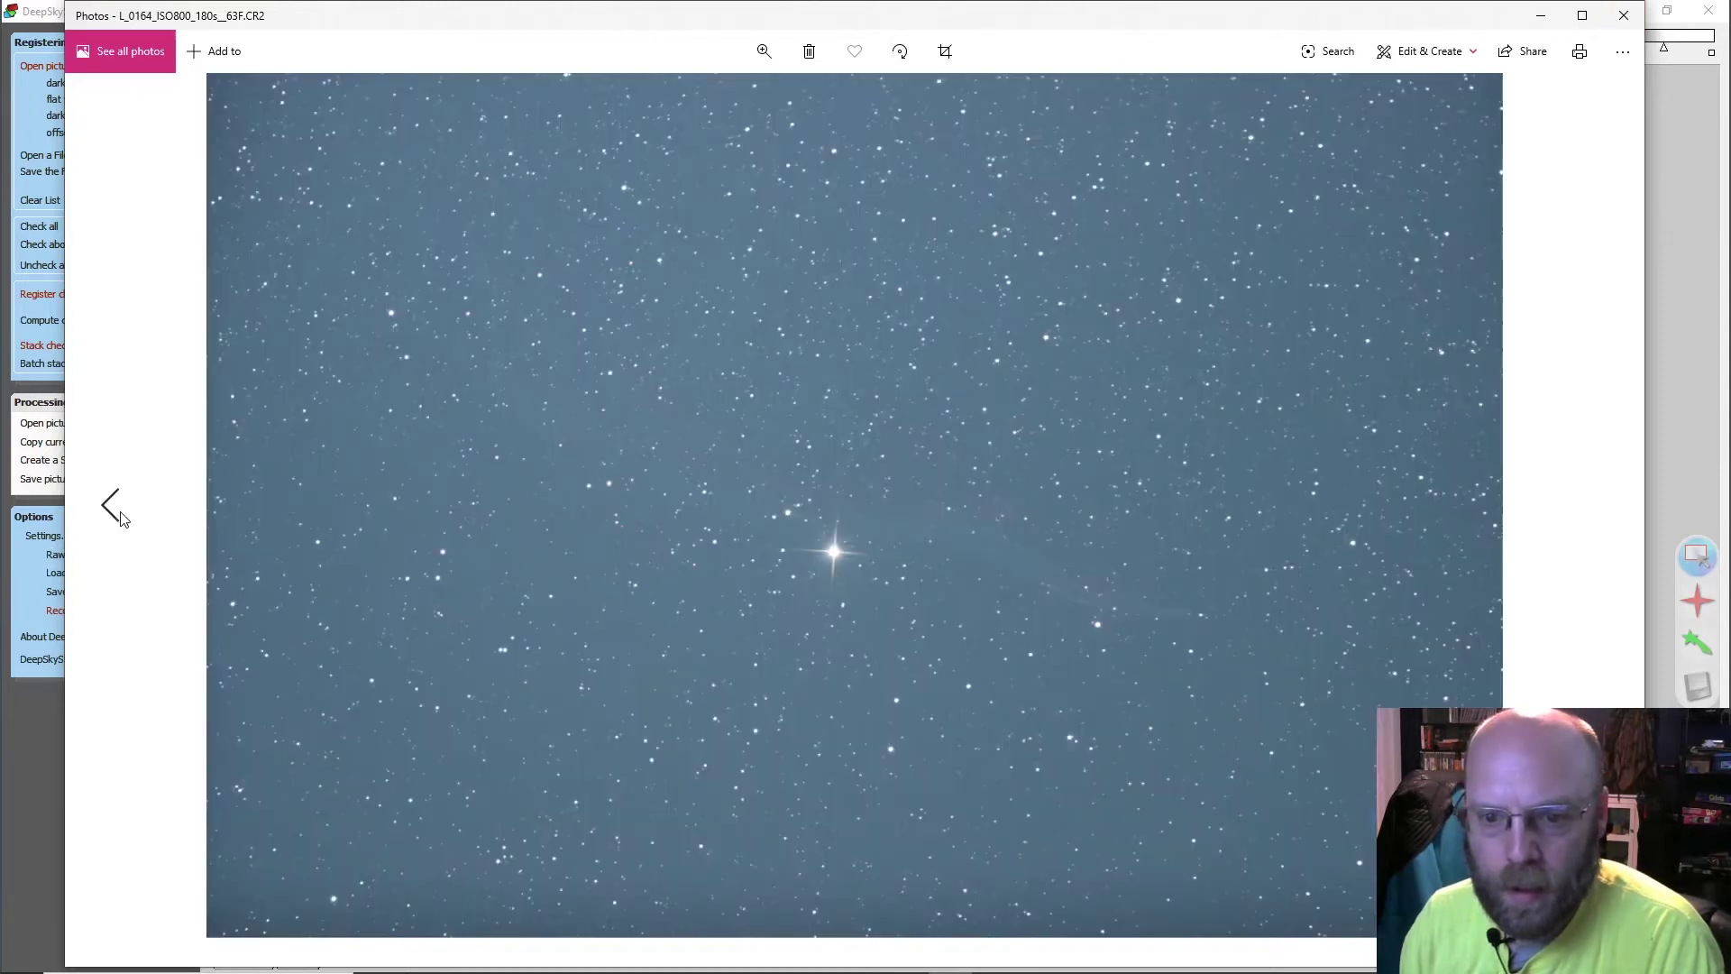
{"action": "left_click", "coordinate": [1597, 504]}
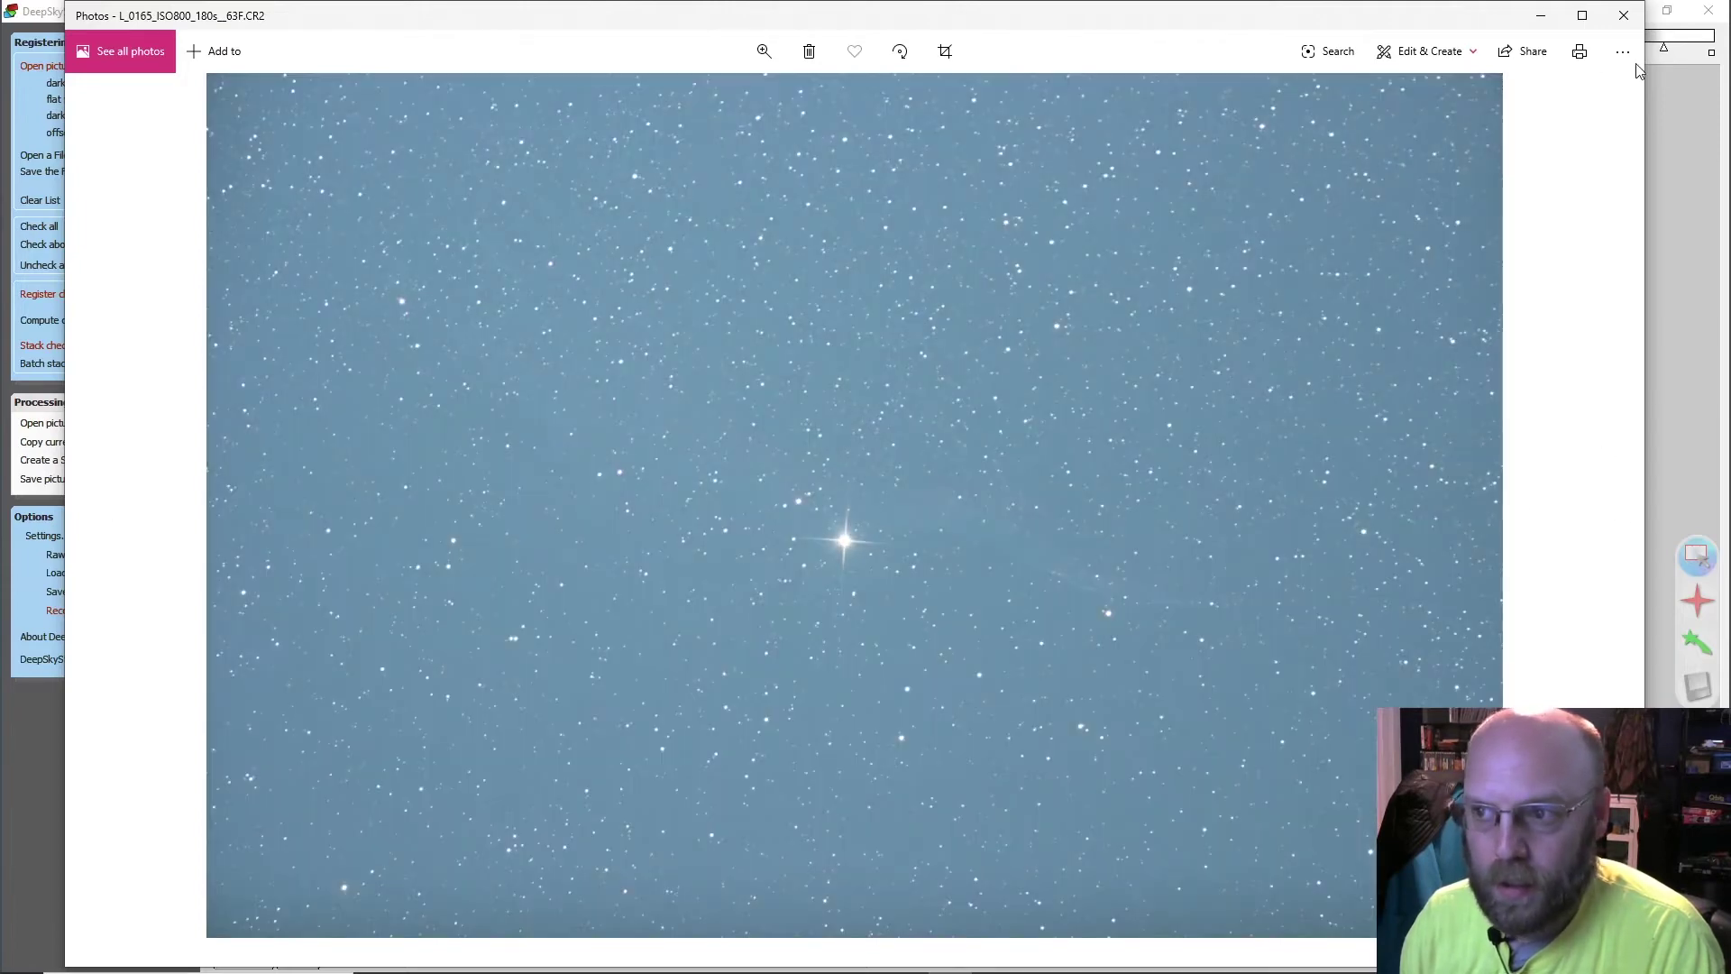
{"action": "left_click", "coordinate": [1622, 16]}
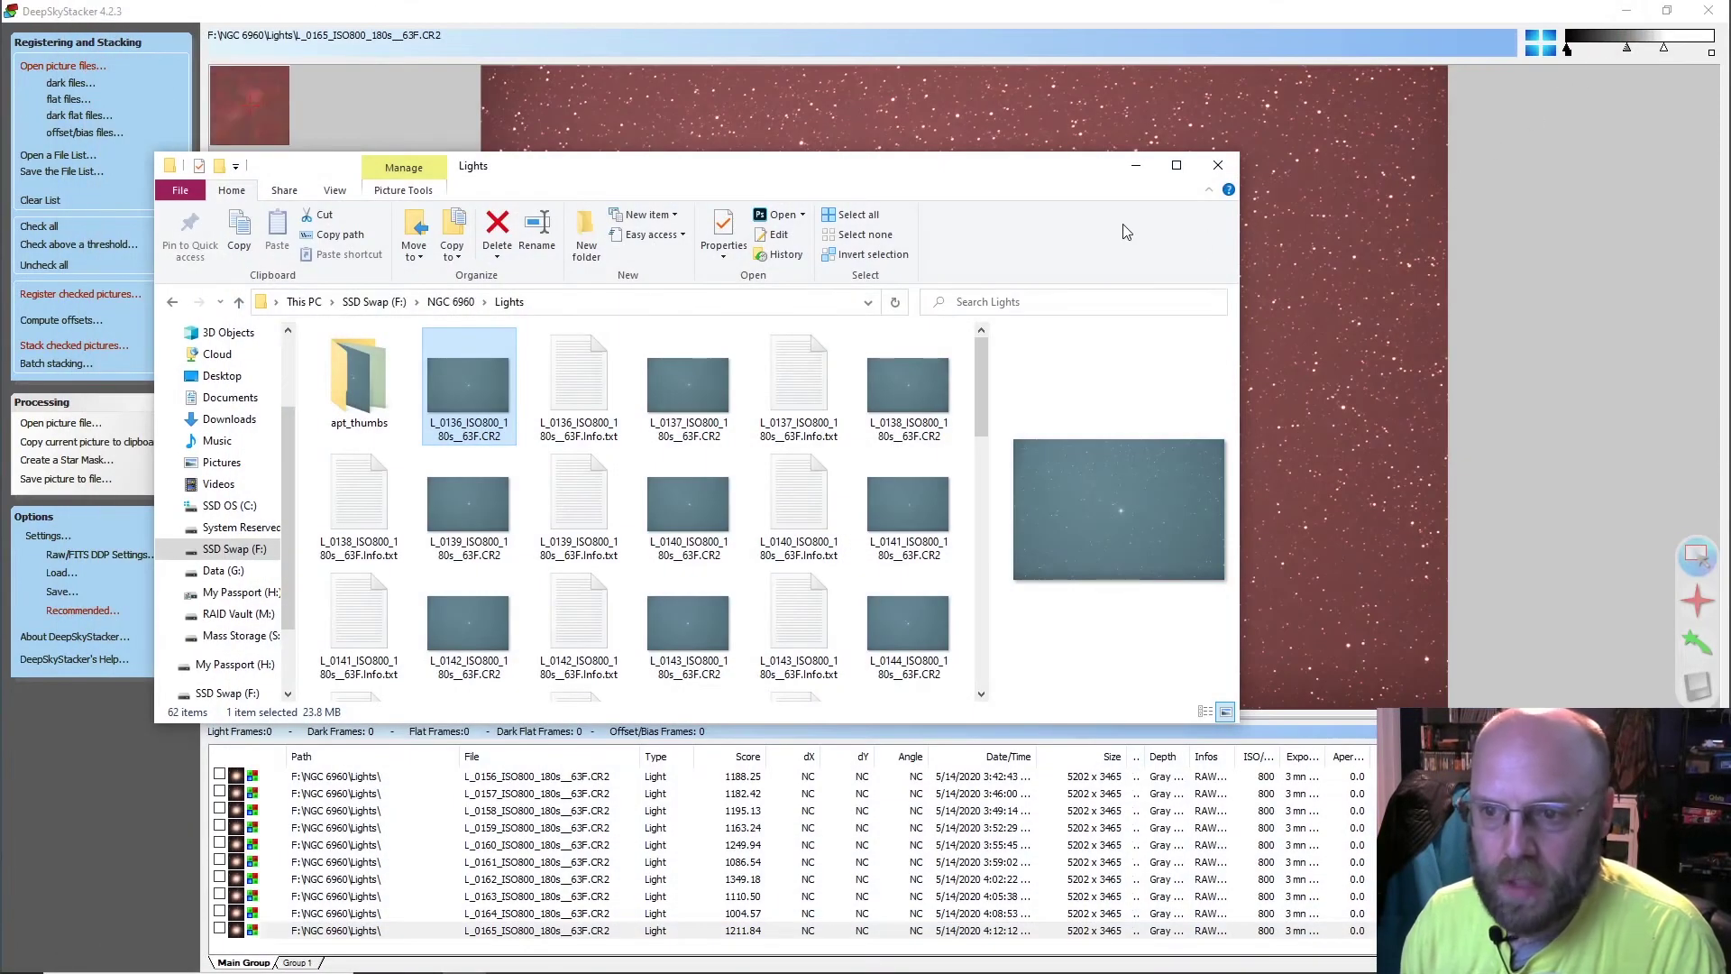
{"action": "left_click", "coordinate": [1217, 166]}
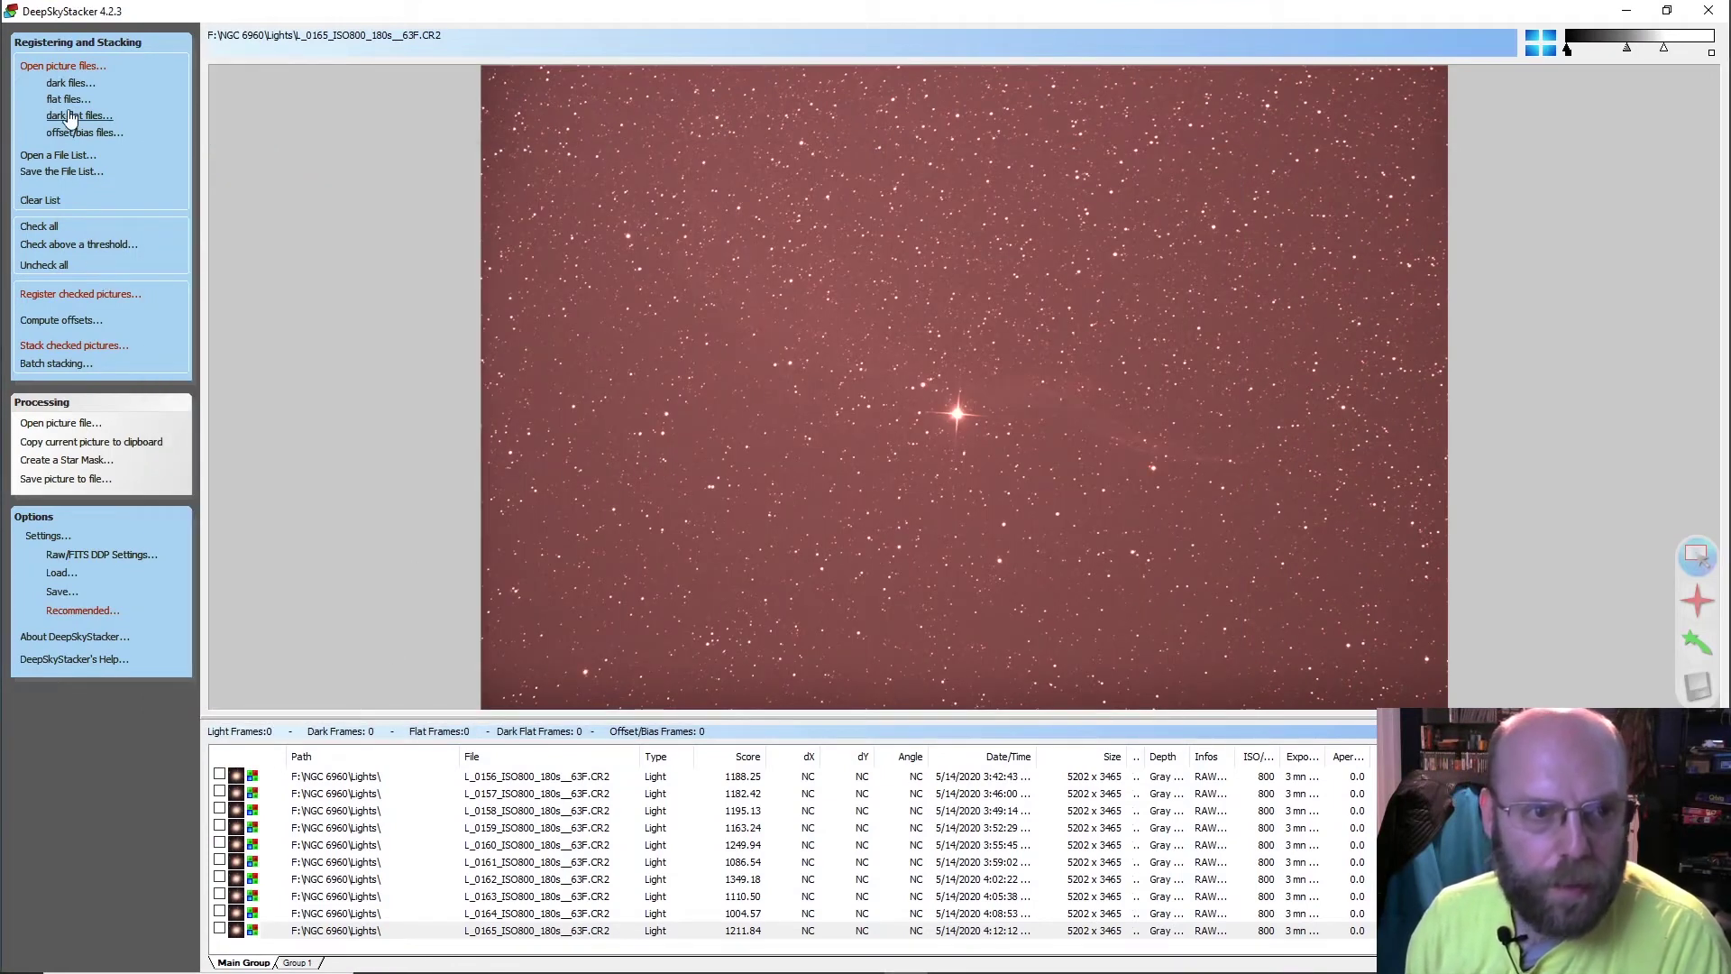
Step: Check all light frames, open their advanced registration settings and compute the number of detected stars
{"action": "left_click", "coordinate": [51, 226]}
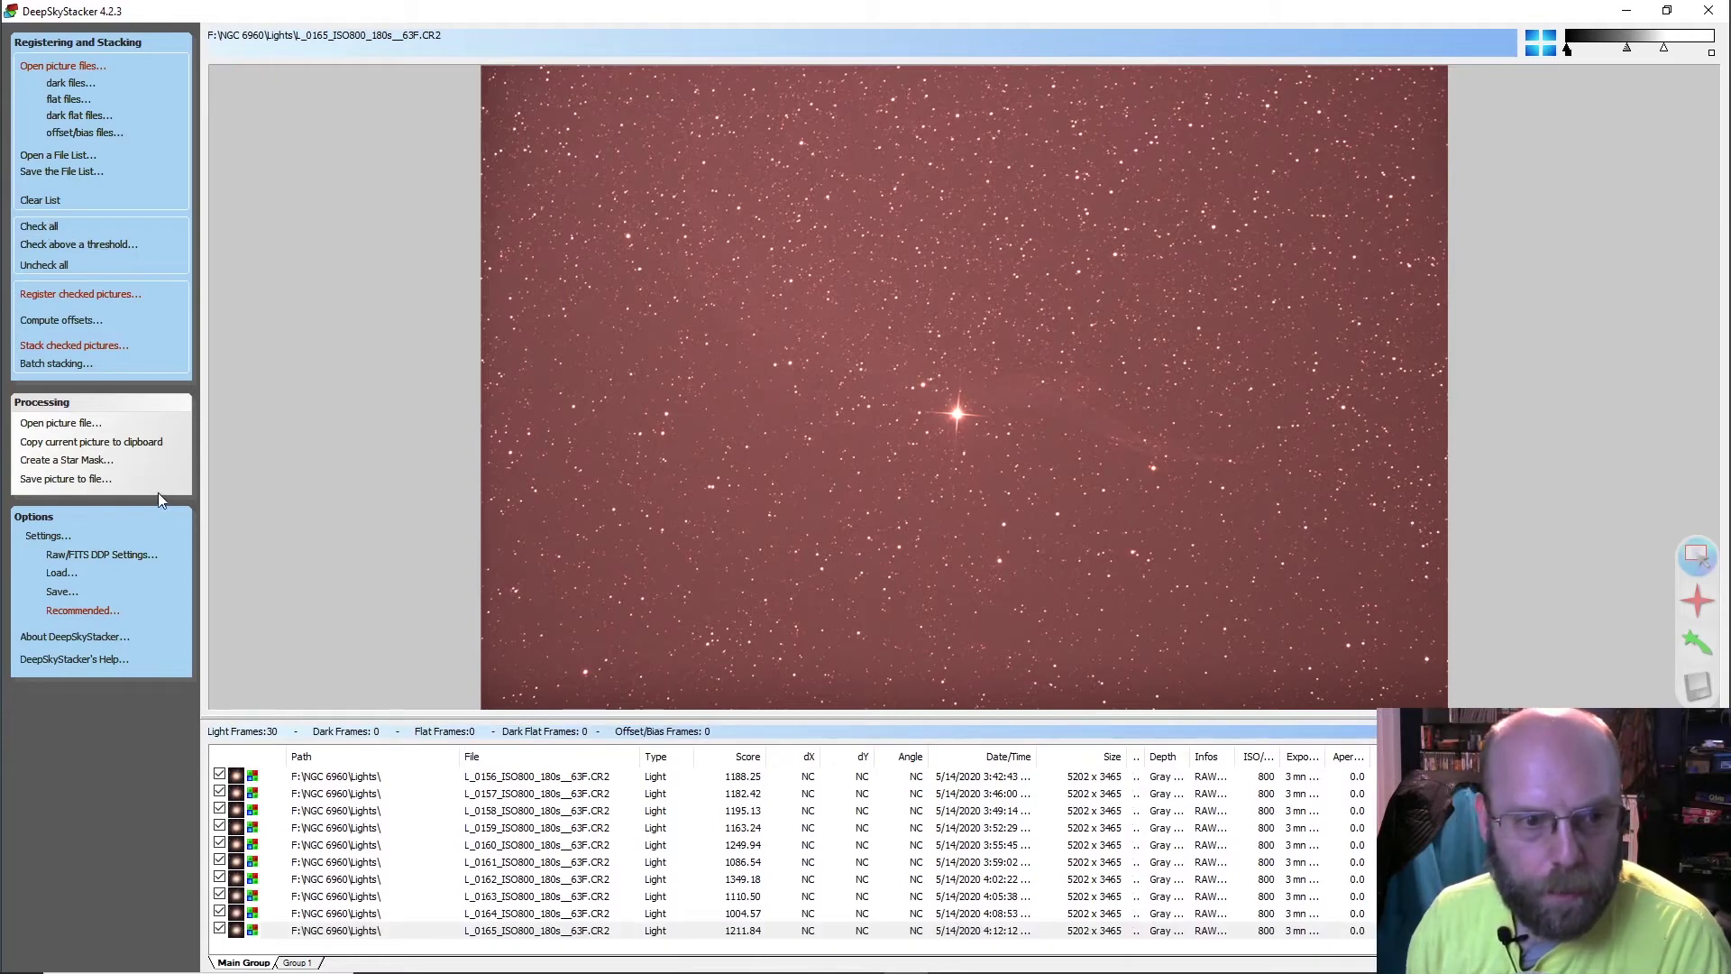
{"action": "left_click", "coordinate": [71, 300]}
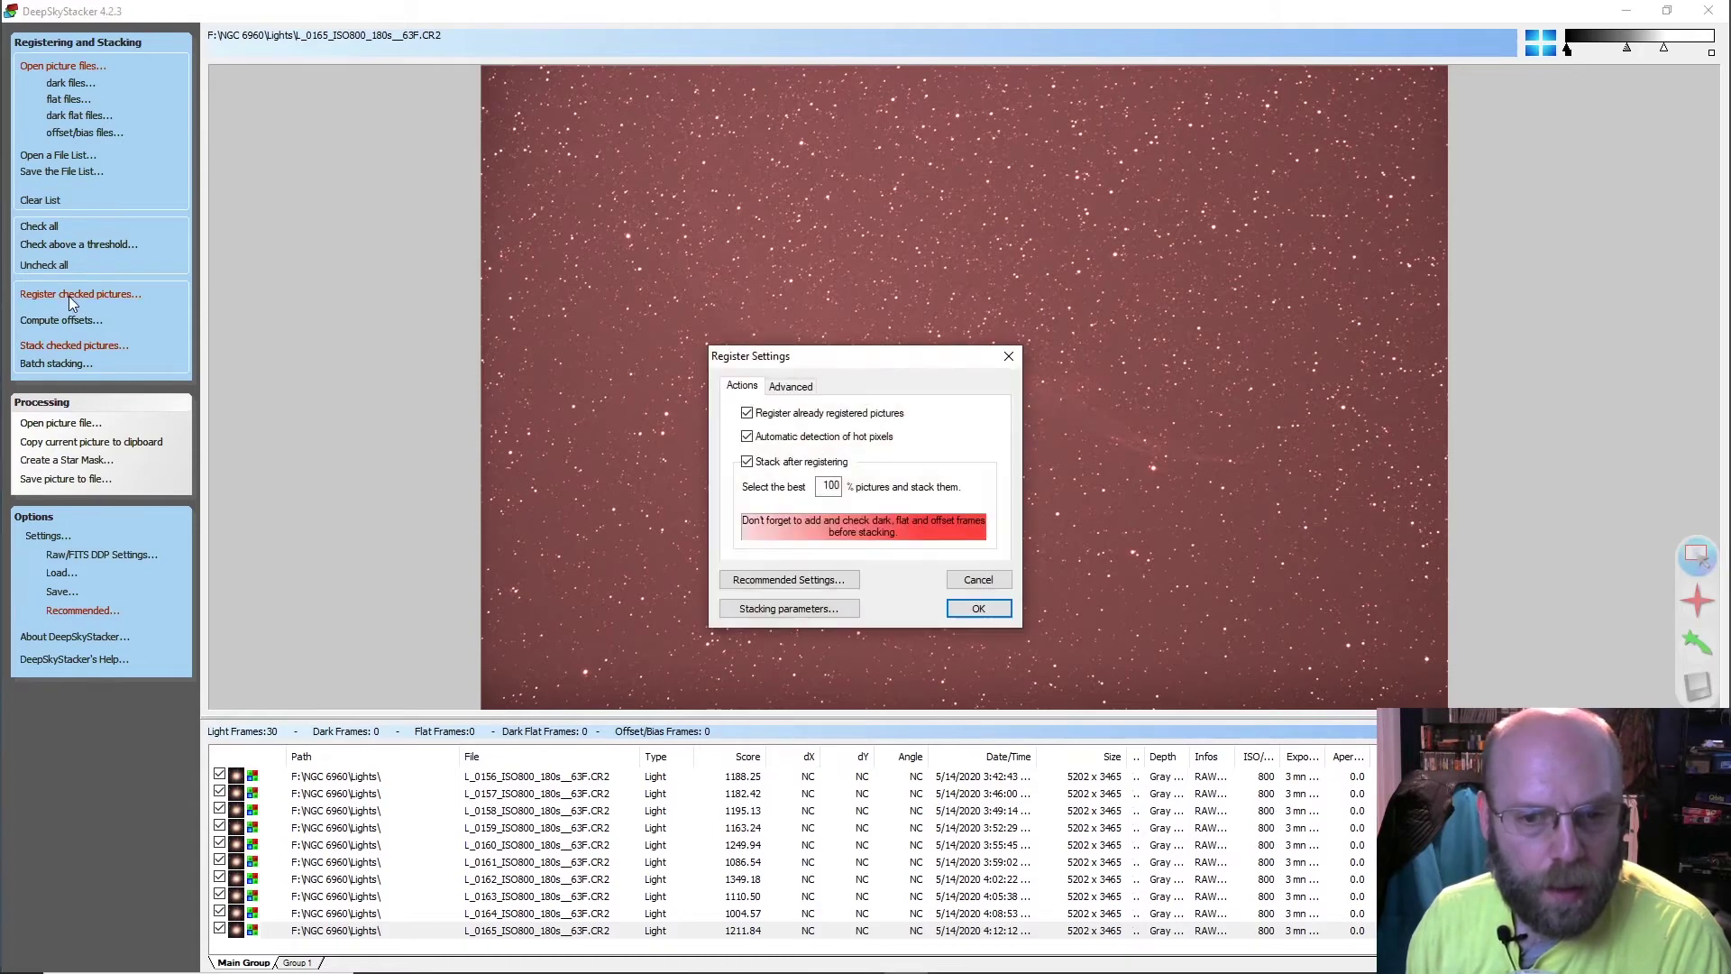
{"action": "left_click", "coordinate": [787, 388]}
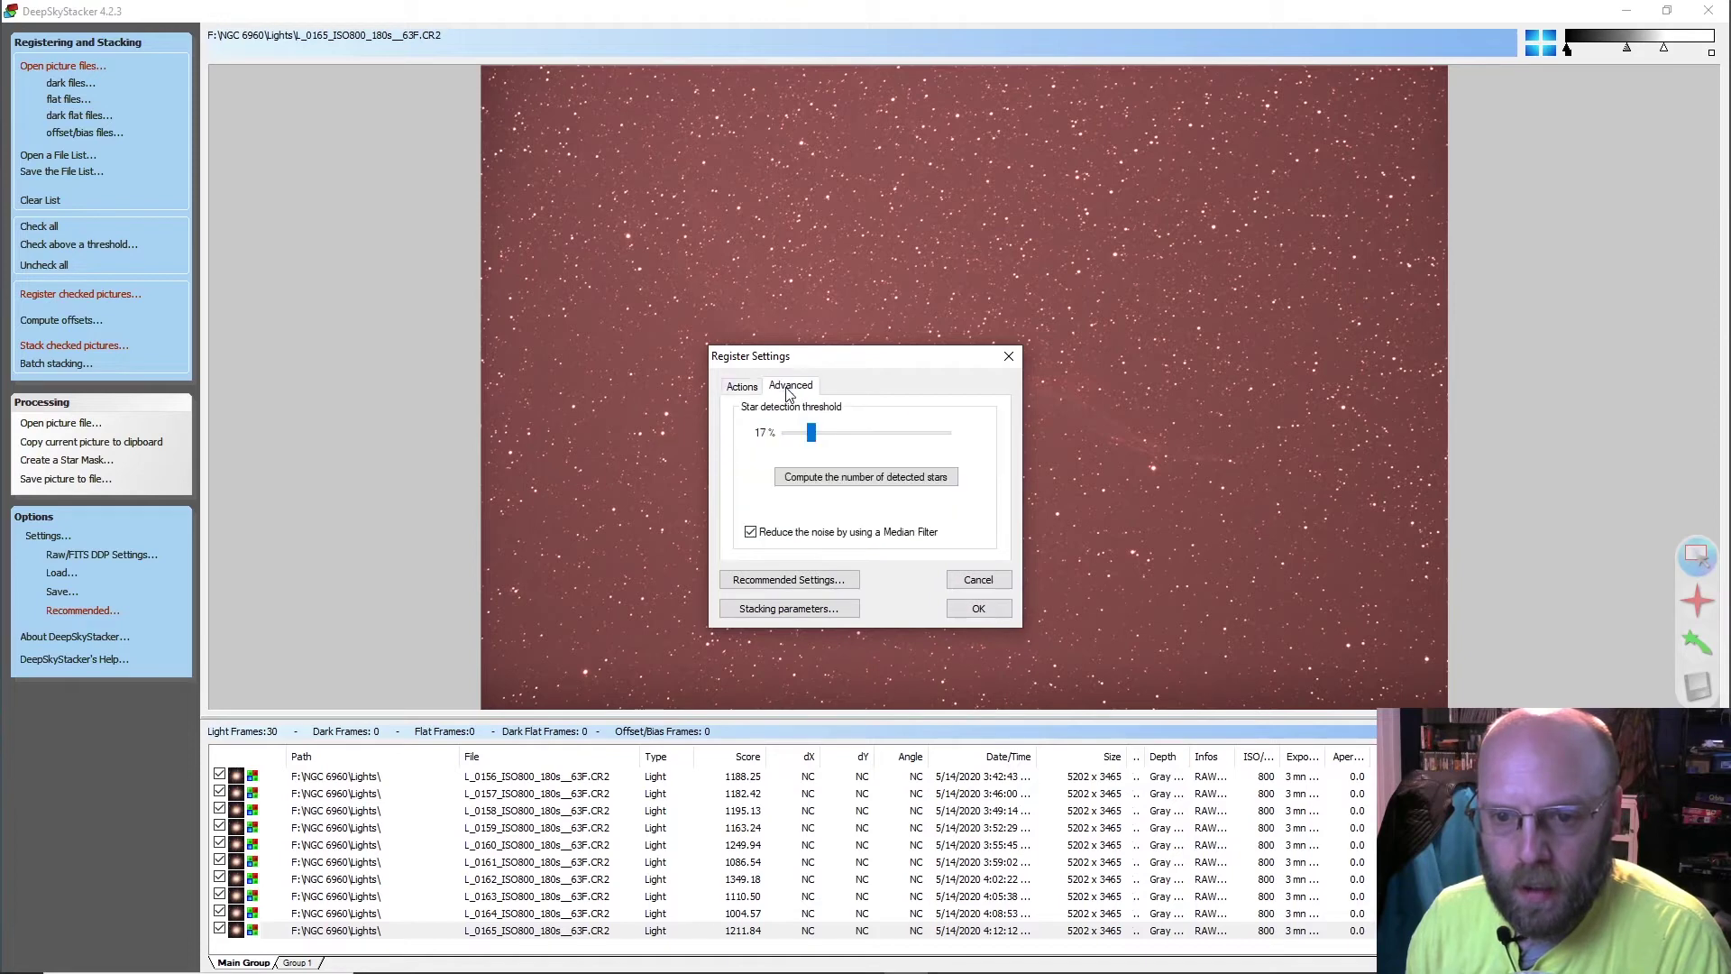
{"action": "left_click", "coordinate": [825, 477]}
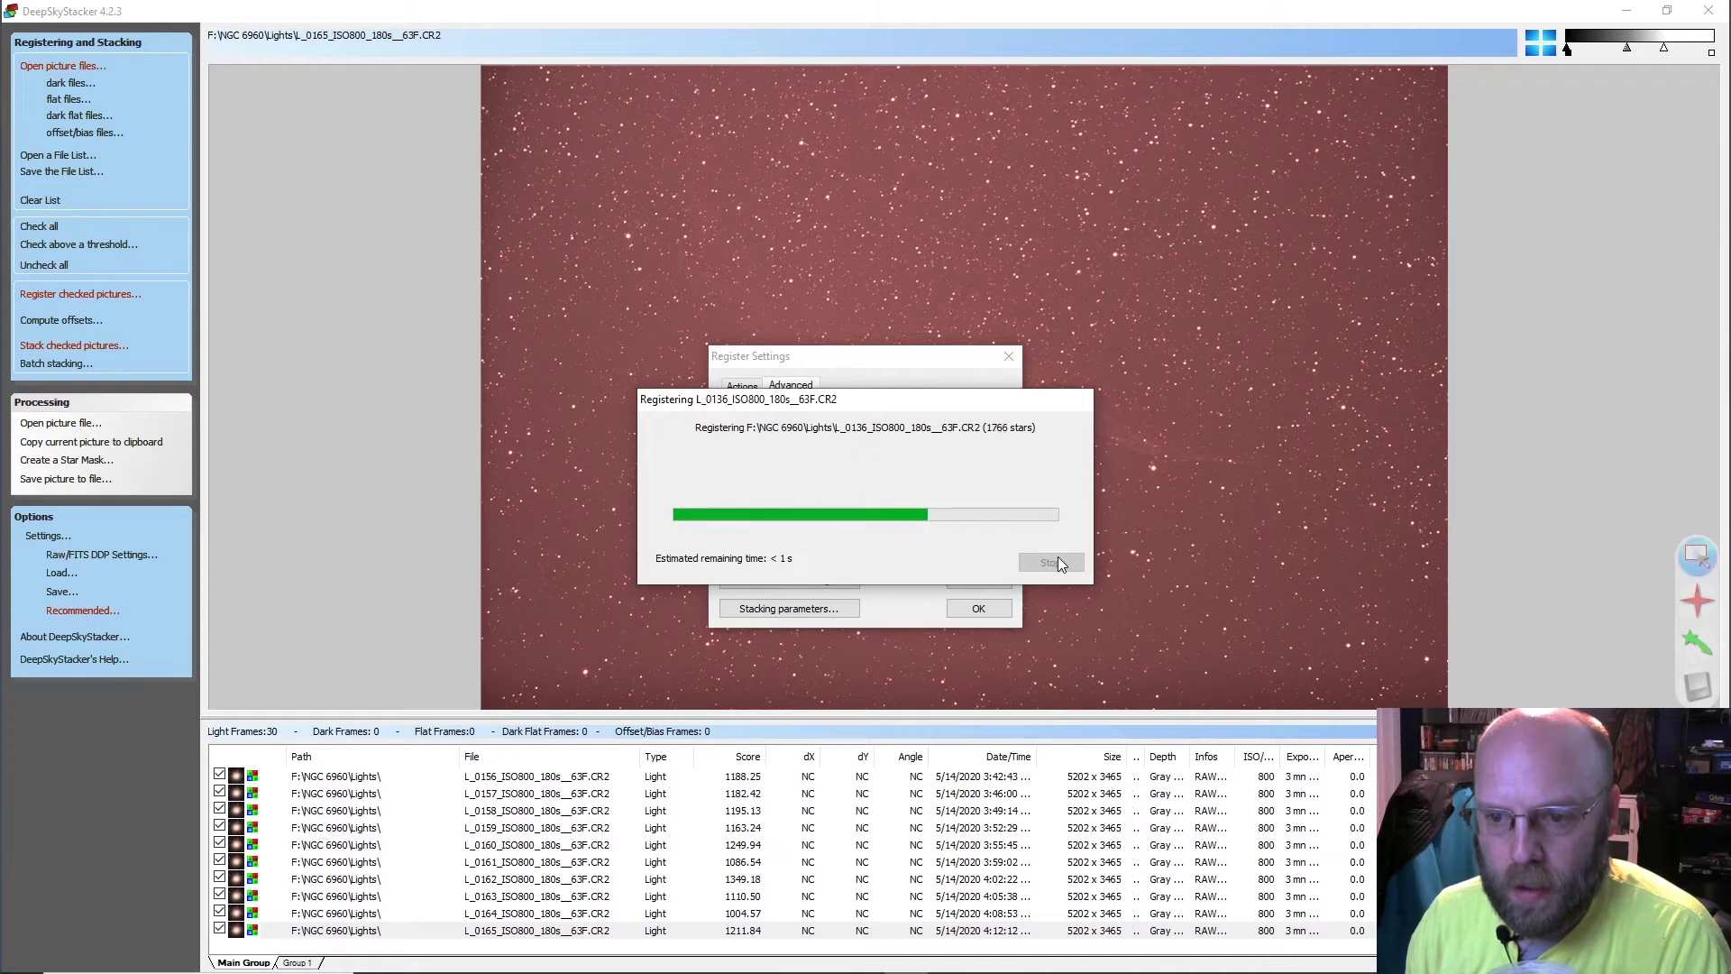
Step: Try widely spaced star detection thresholds, including 66%, 90% and 81%, computing the number of detected stars at each
{"action": "left_click_drag", "start_coordinate": [852, 433], "coordinate": [893, 438]}
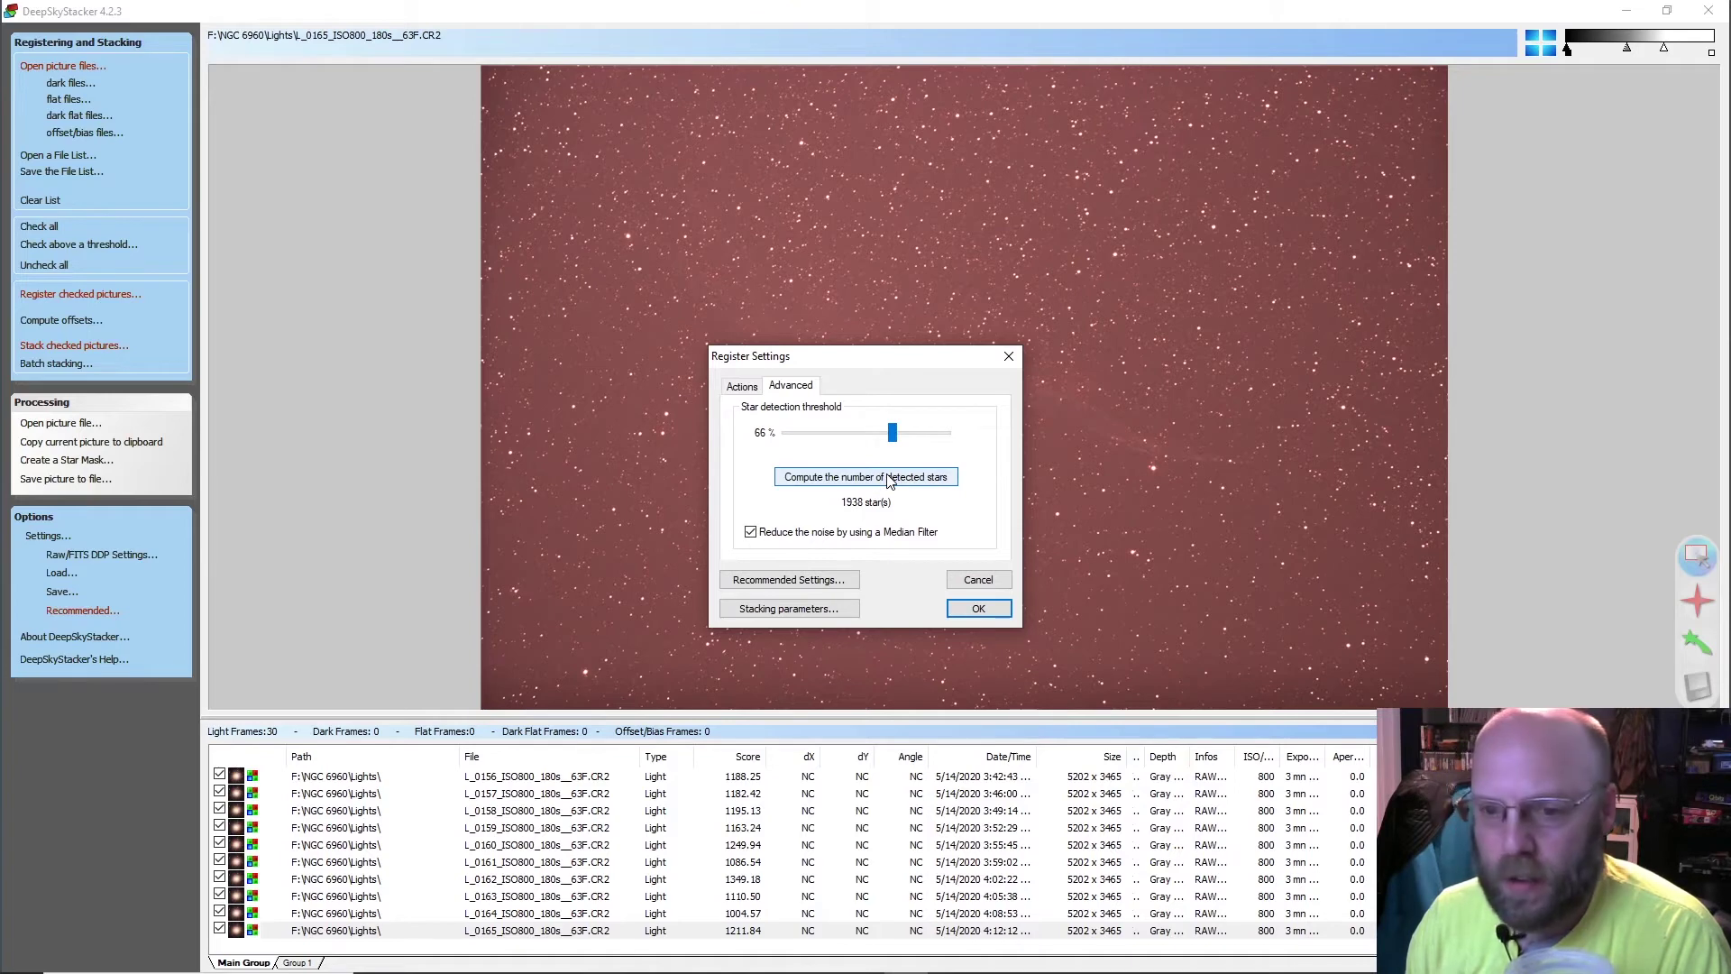
{"action": "left_click", "coordinate": [888, 477]}
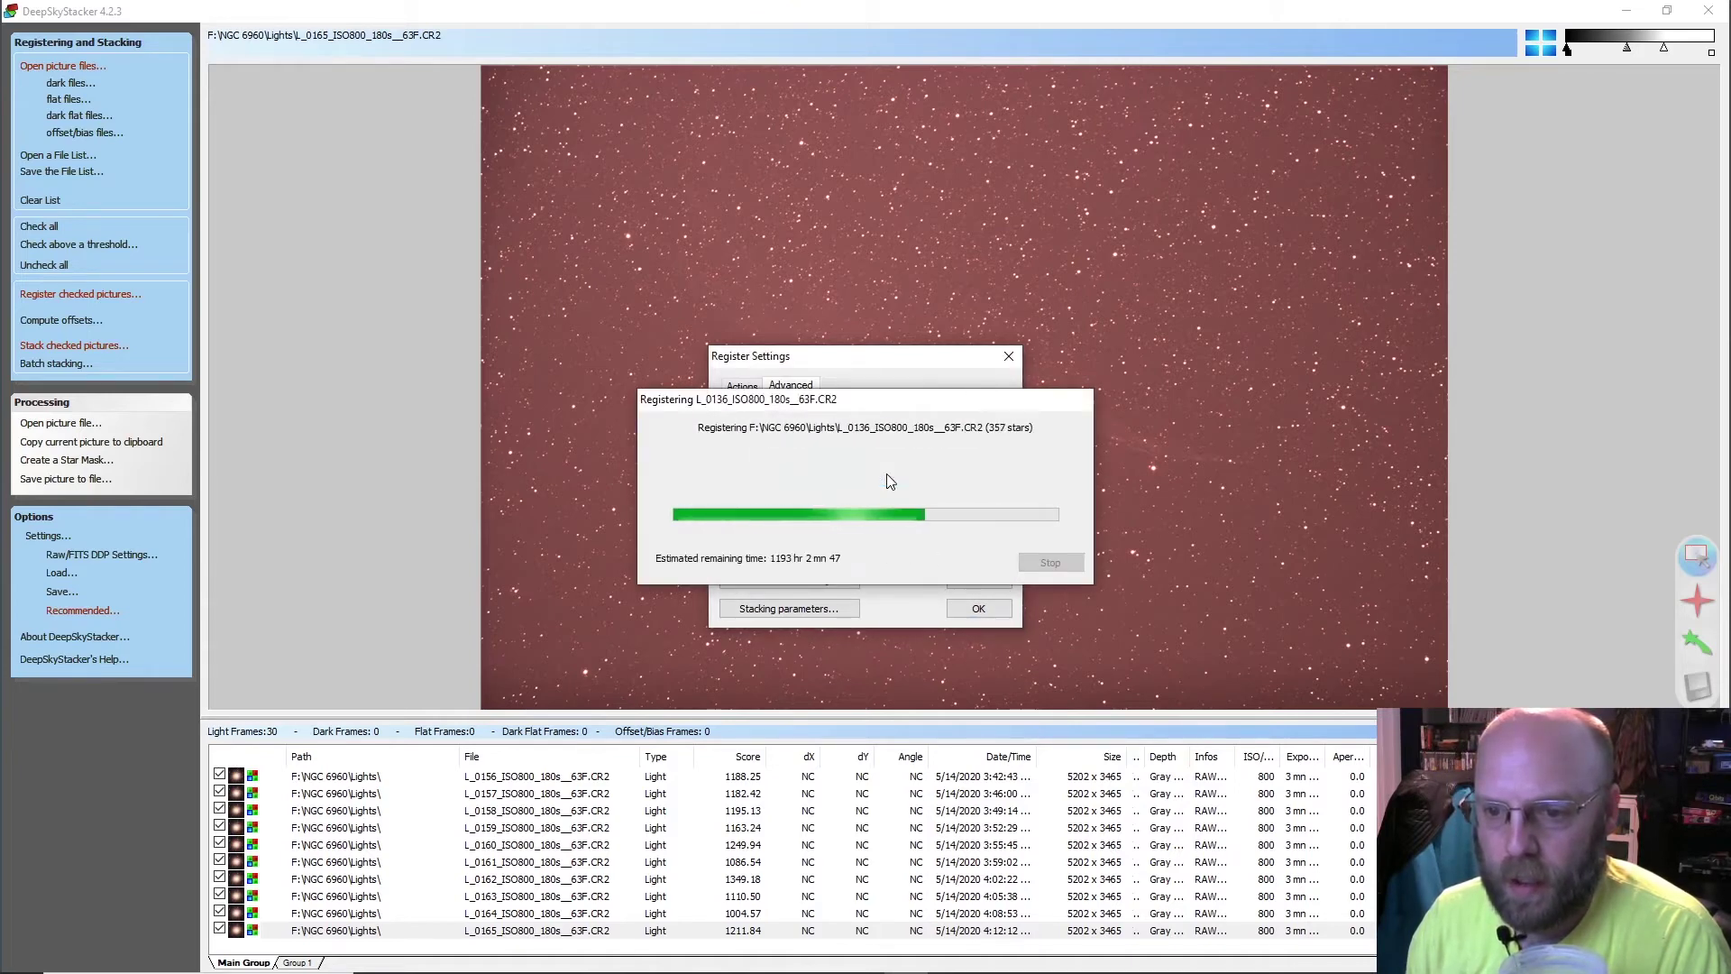
{"action": "left_click_drag", "start_coordinate": [893, 433], "coordinate": [936, 439]}
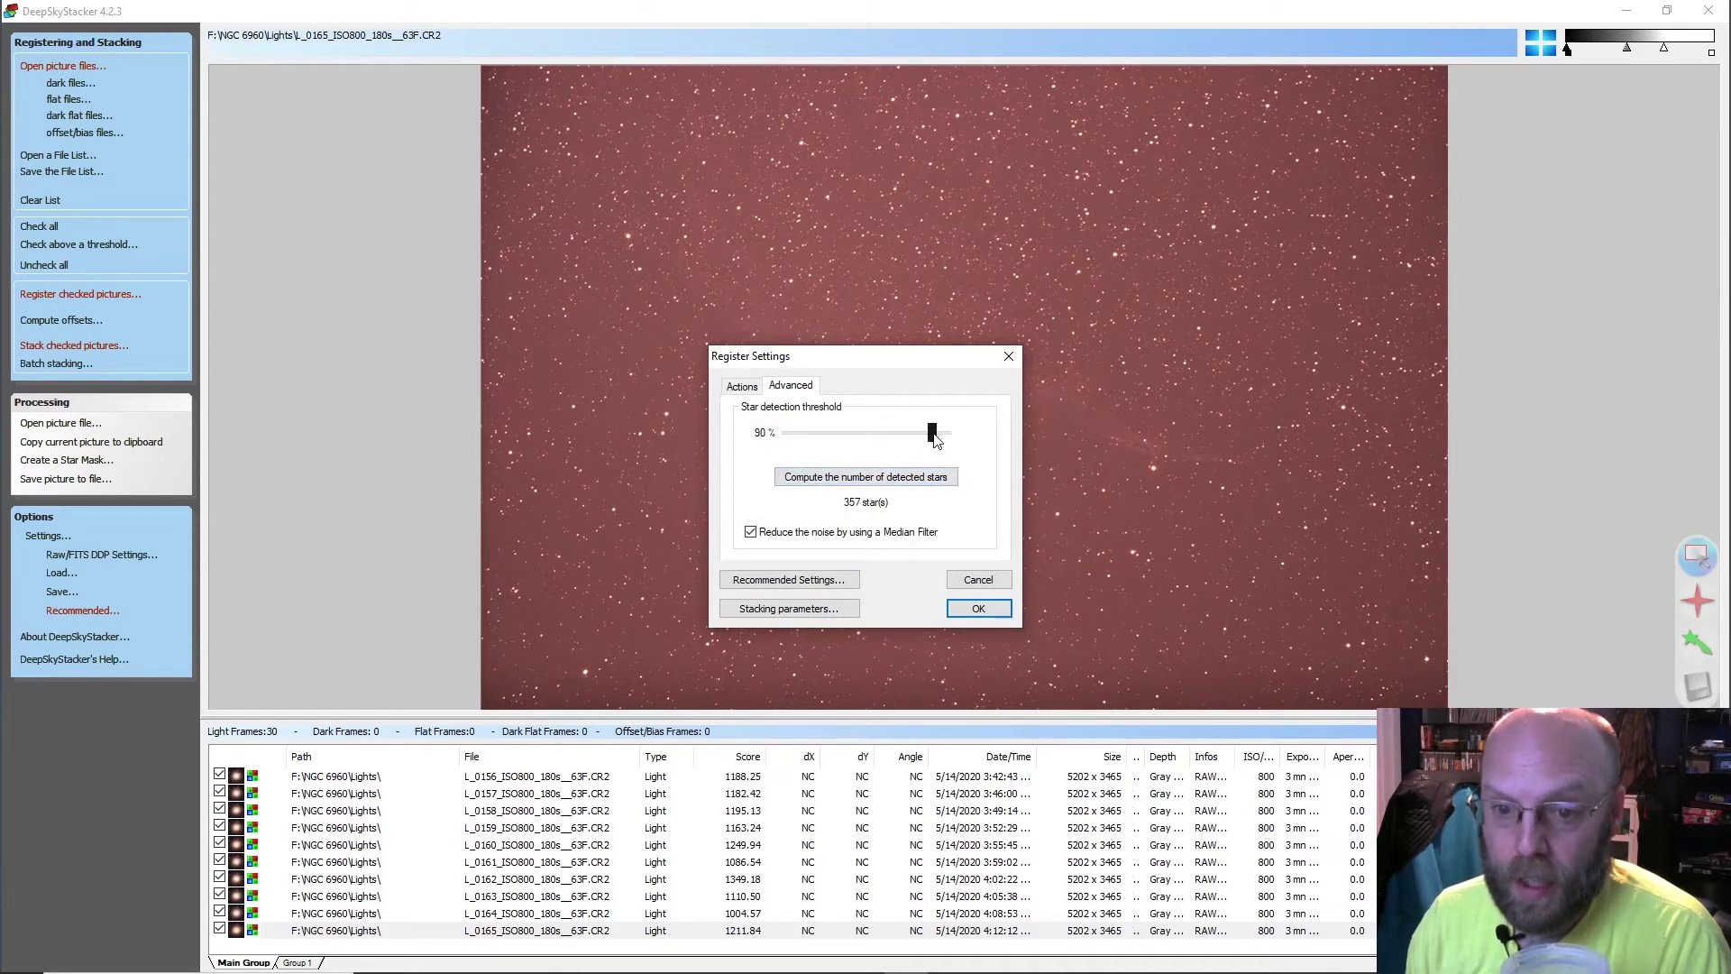
{"action": "left_click", "coordinate": [873, 478]}
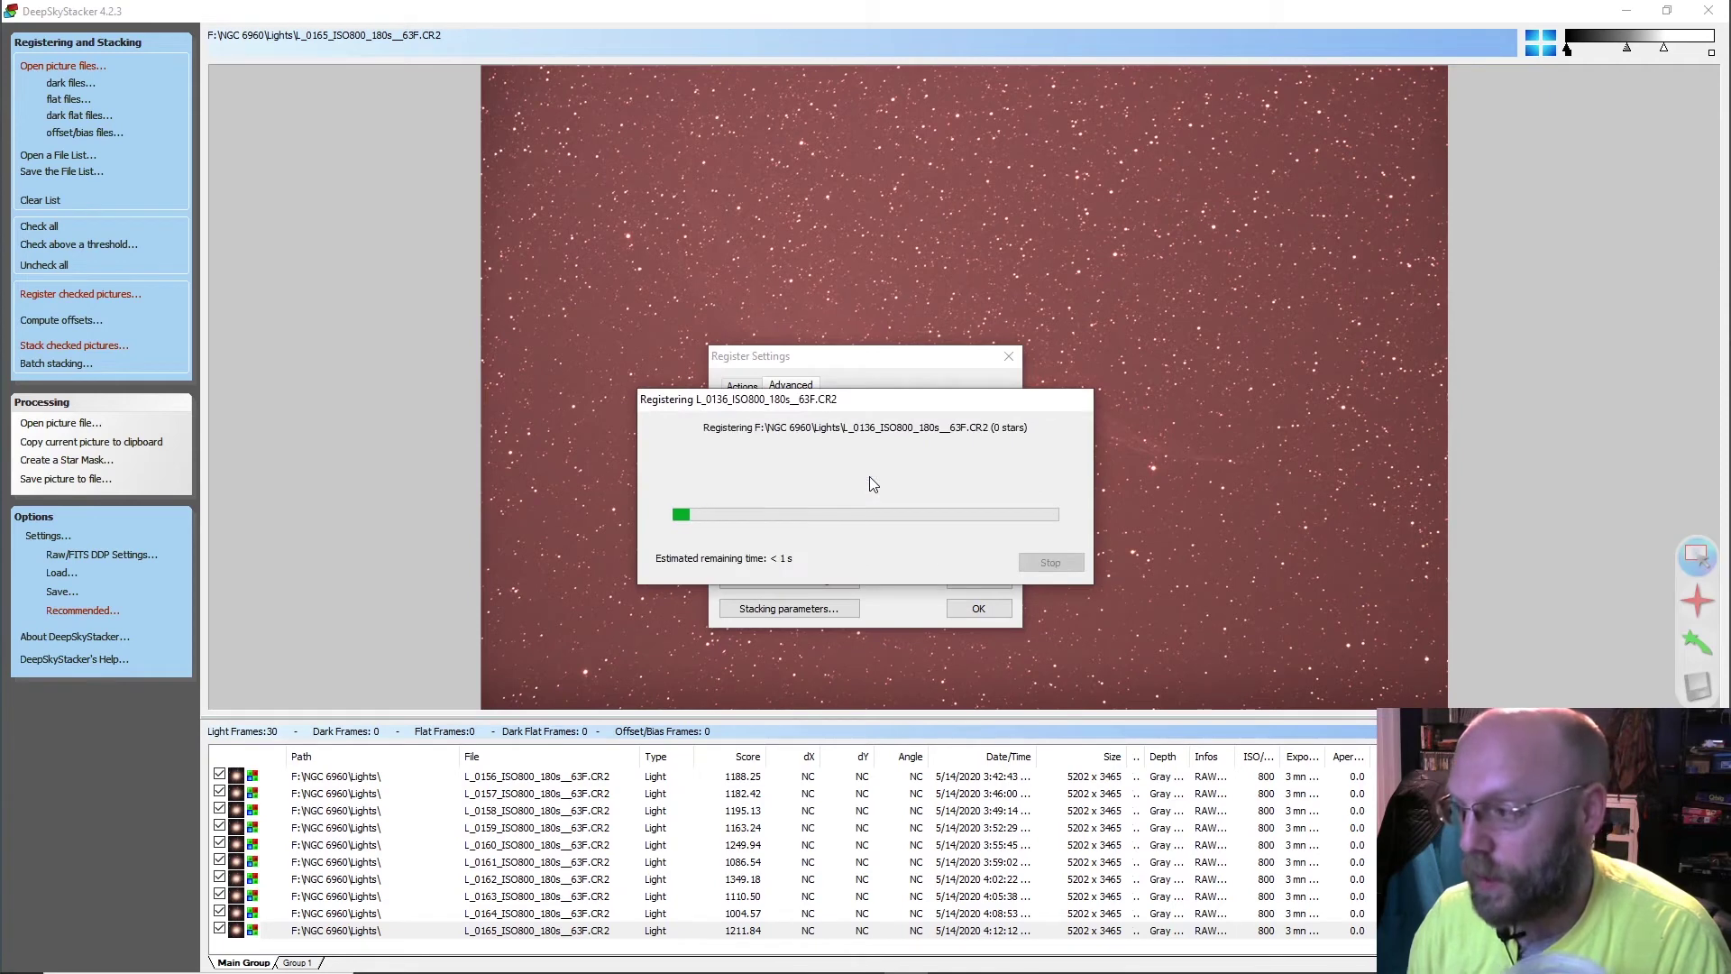
{"action": "left_click_drag", "start_coordinate": [933, 436], "coordinate": [913, 440]}
{"action": "left_click", "coordinate": [905, 480]}
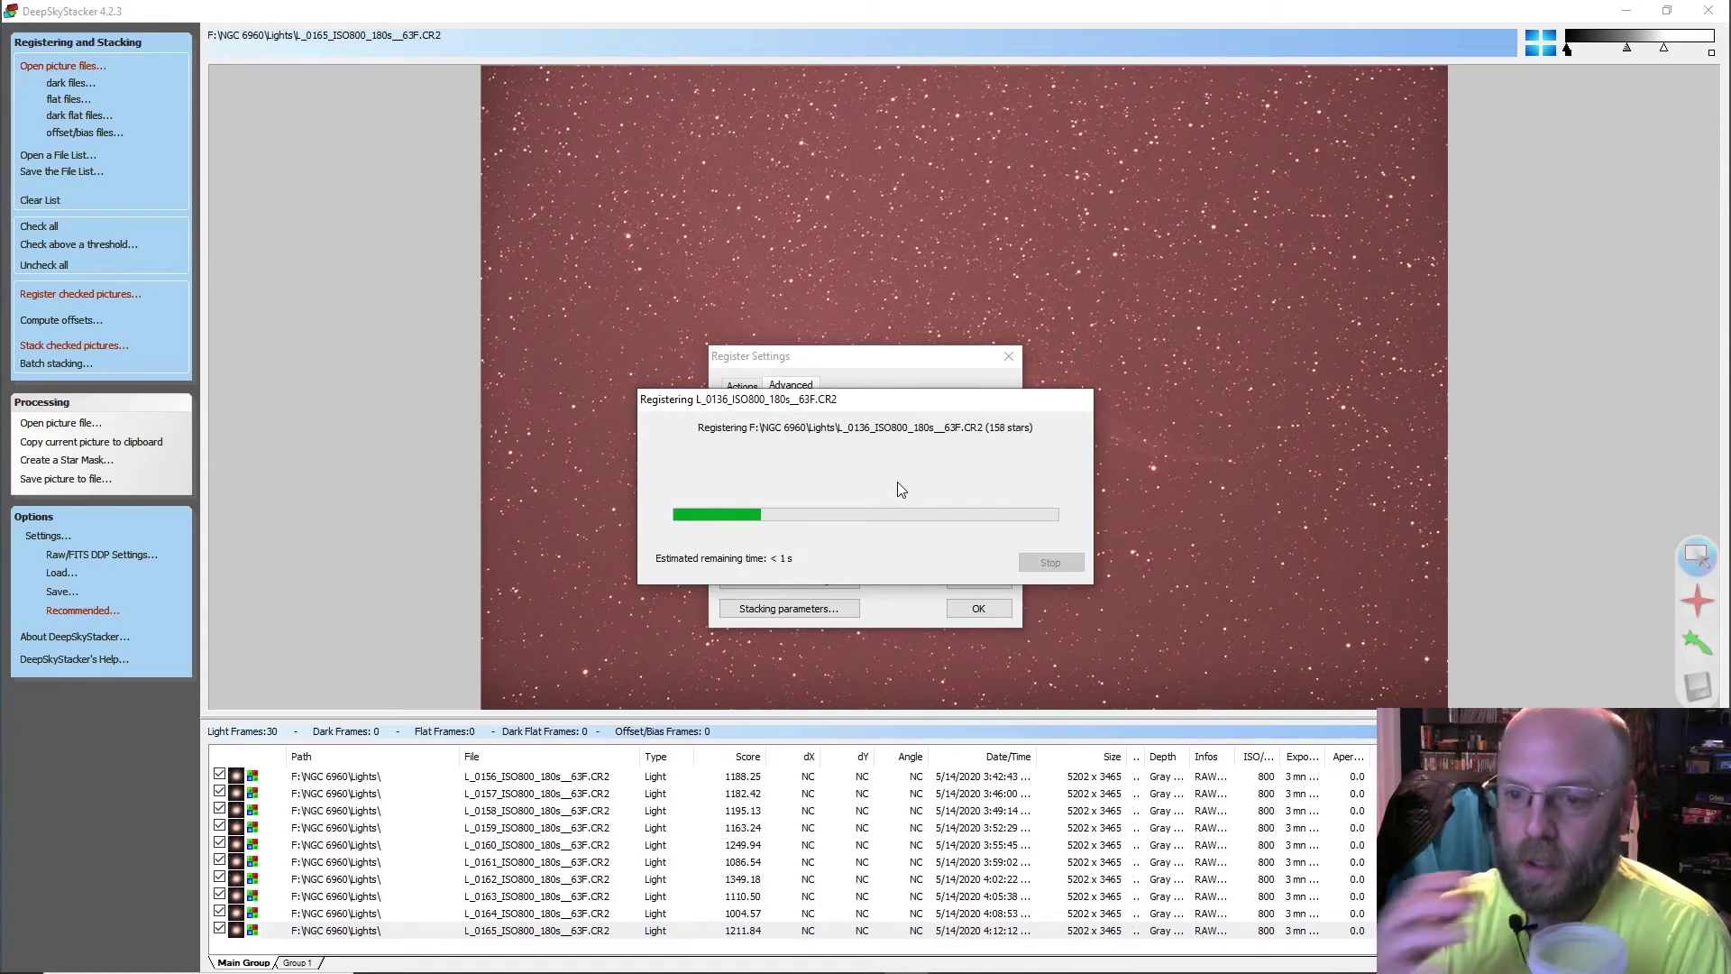
{"action": "left_click_drag", "start_coordinate": [908, 448], "coordinate": [916, 447]}
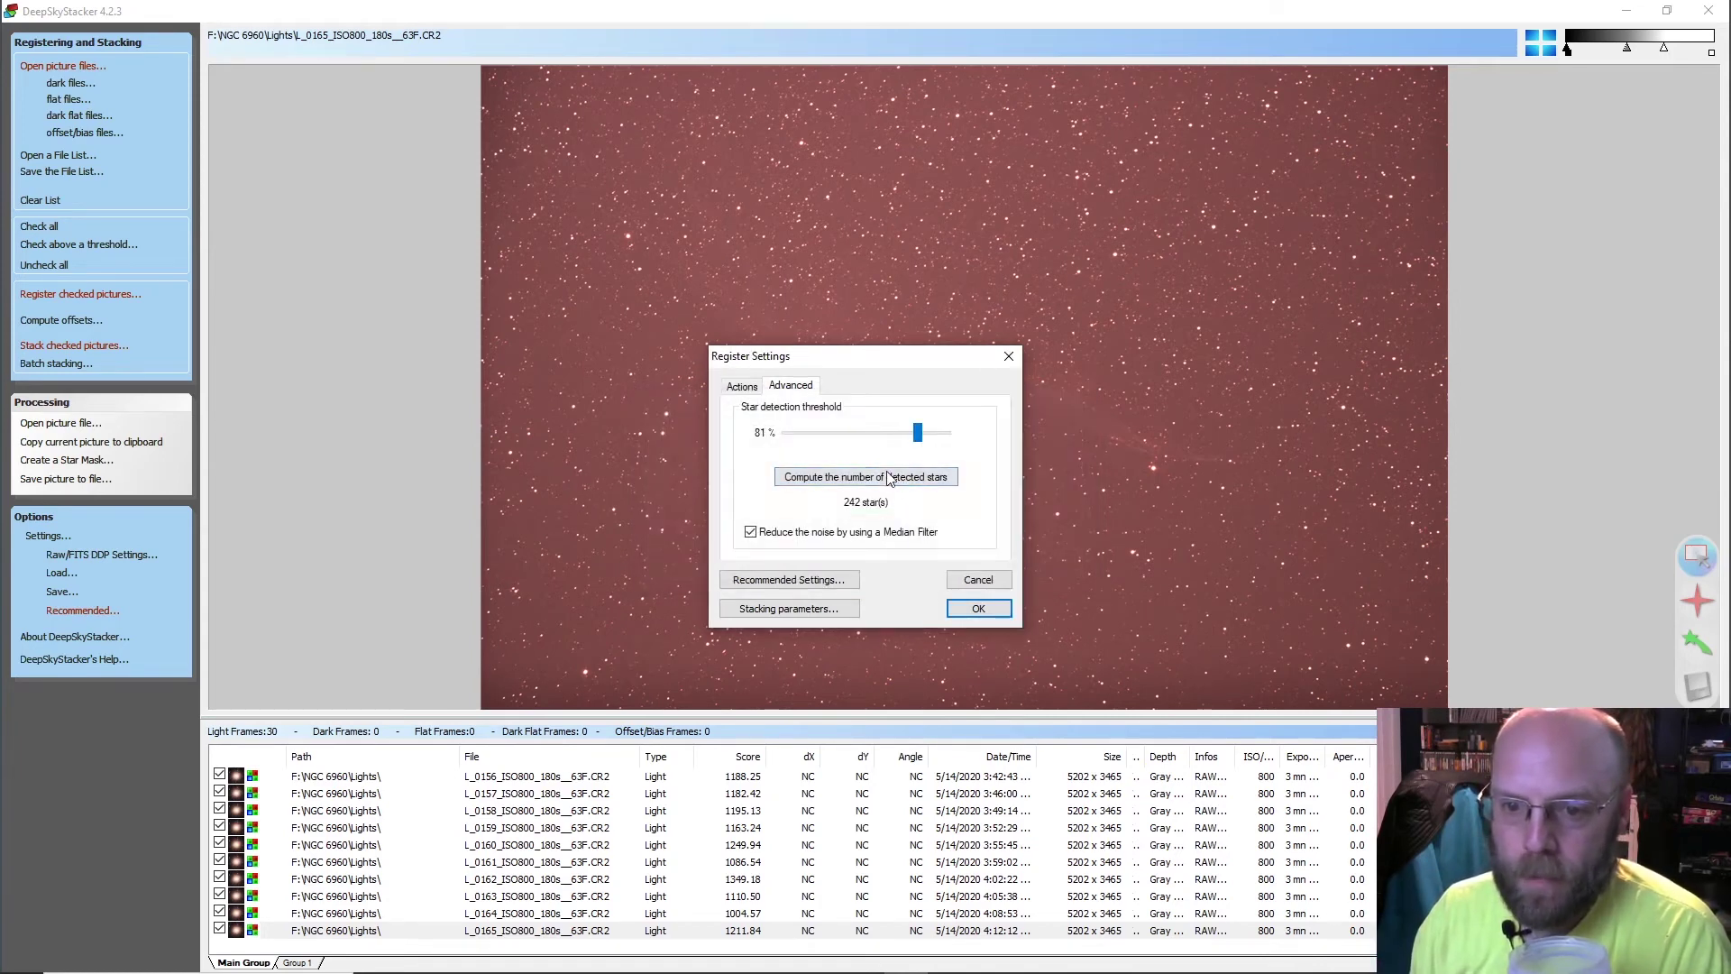
{"action": "left_click", "coordinate": [889, 475]}
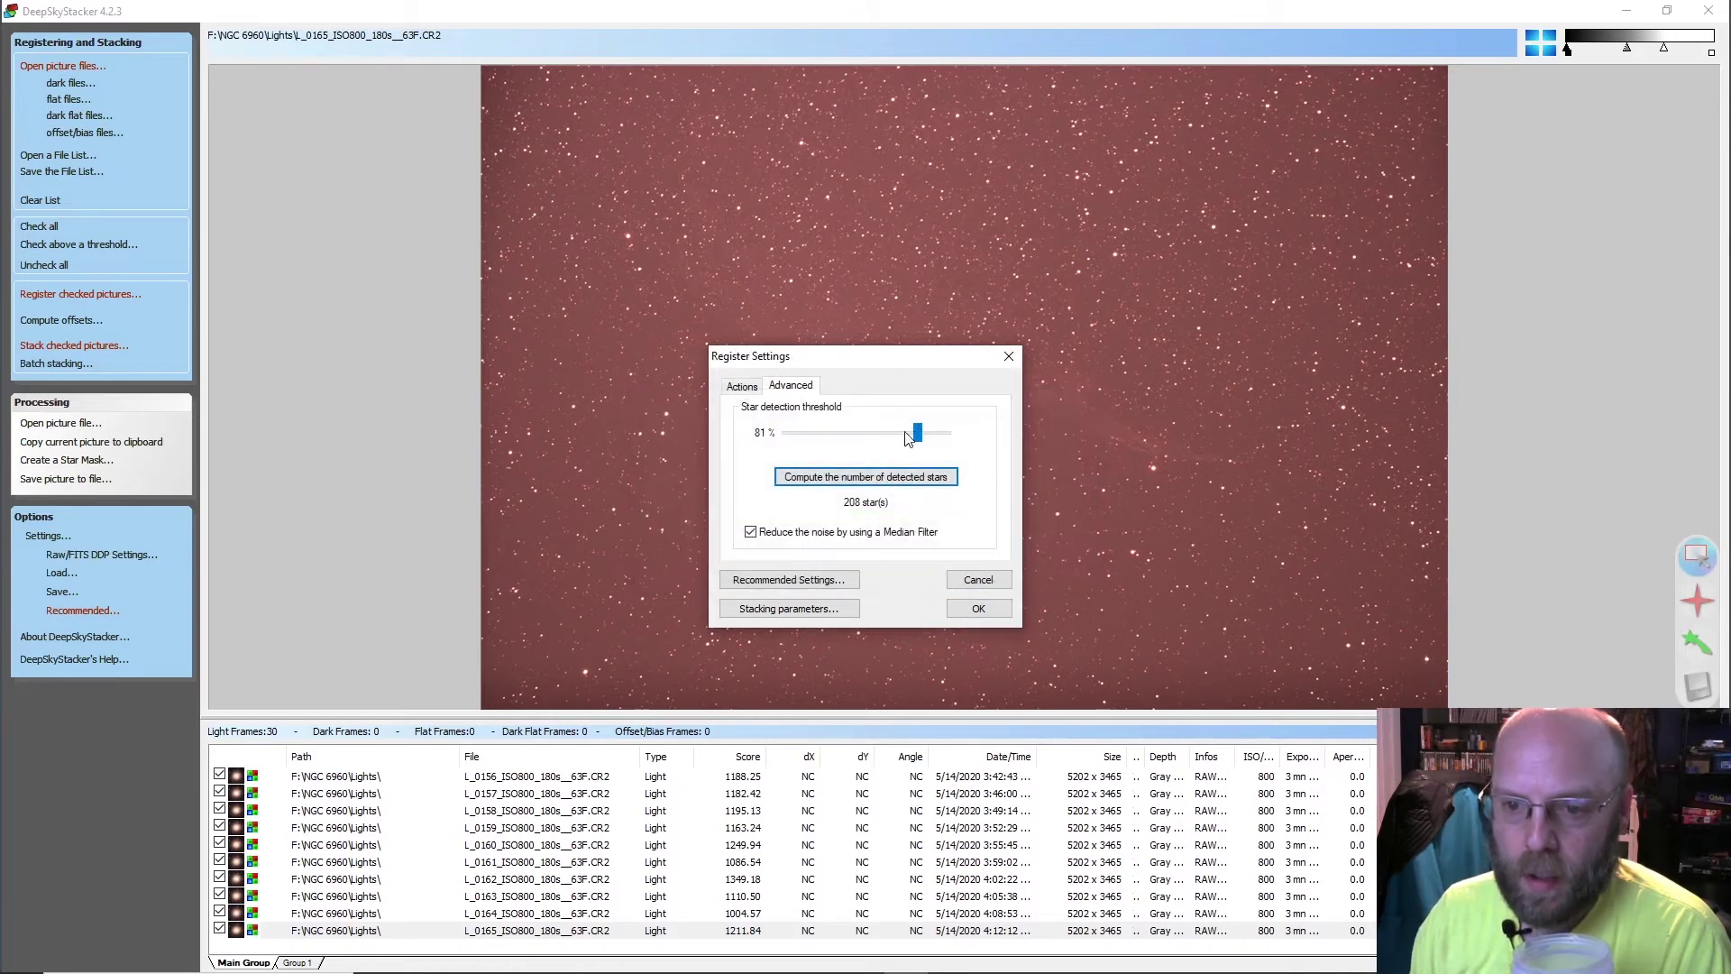
Step: Raise the star detection threshold gradually through 83% to 88%, recomputing the number of detected stars after each change
{"action": "left_click_drag", "start_coordinate": [917, 437], "coordinate": [920, 440]}
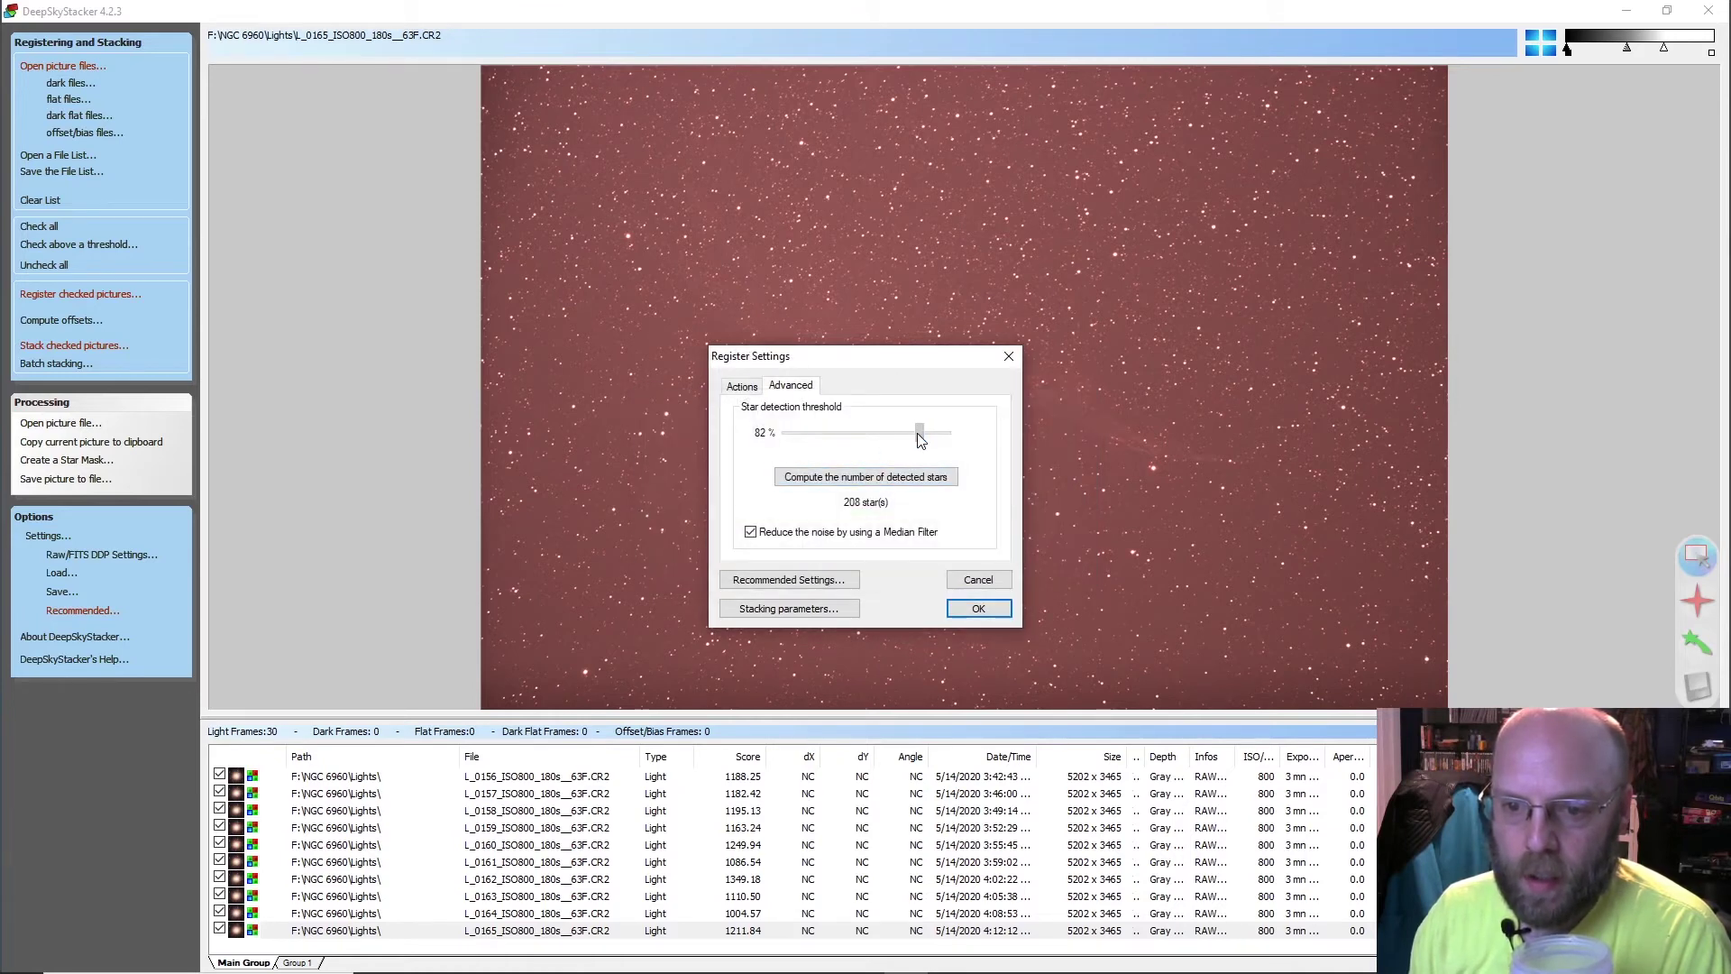
{"action": "left_click", "coordinate": [888, 475]}
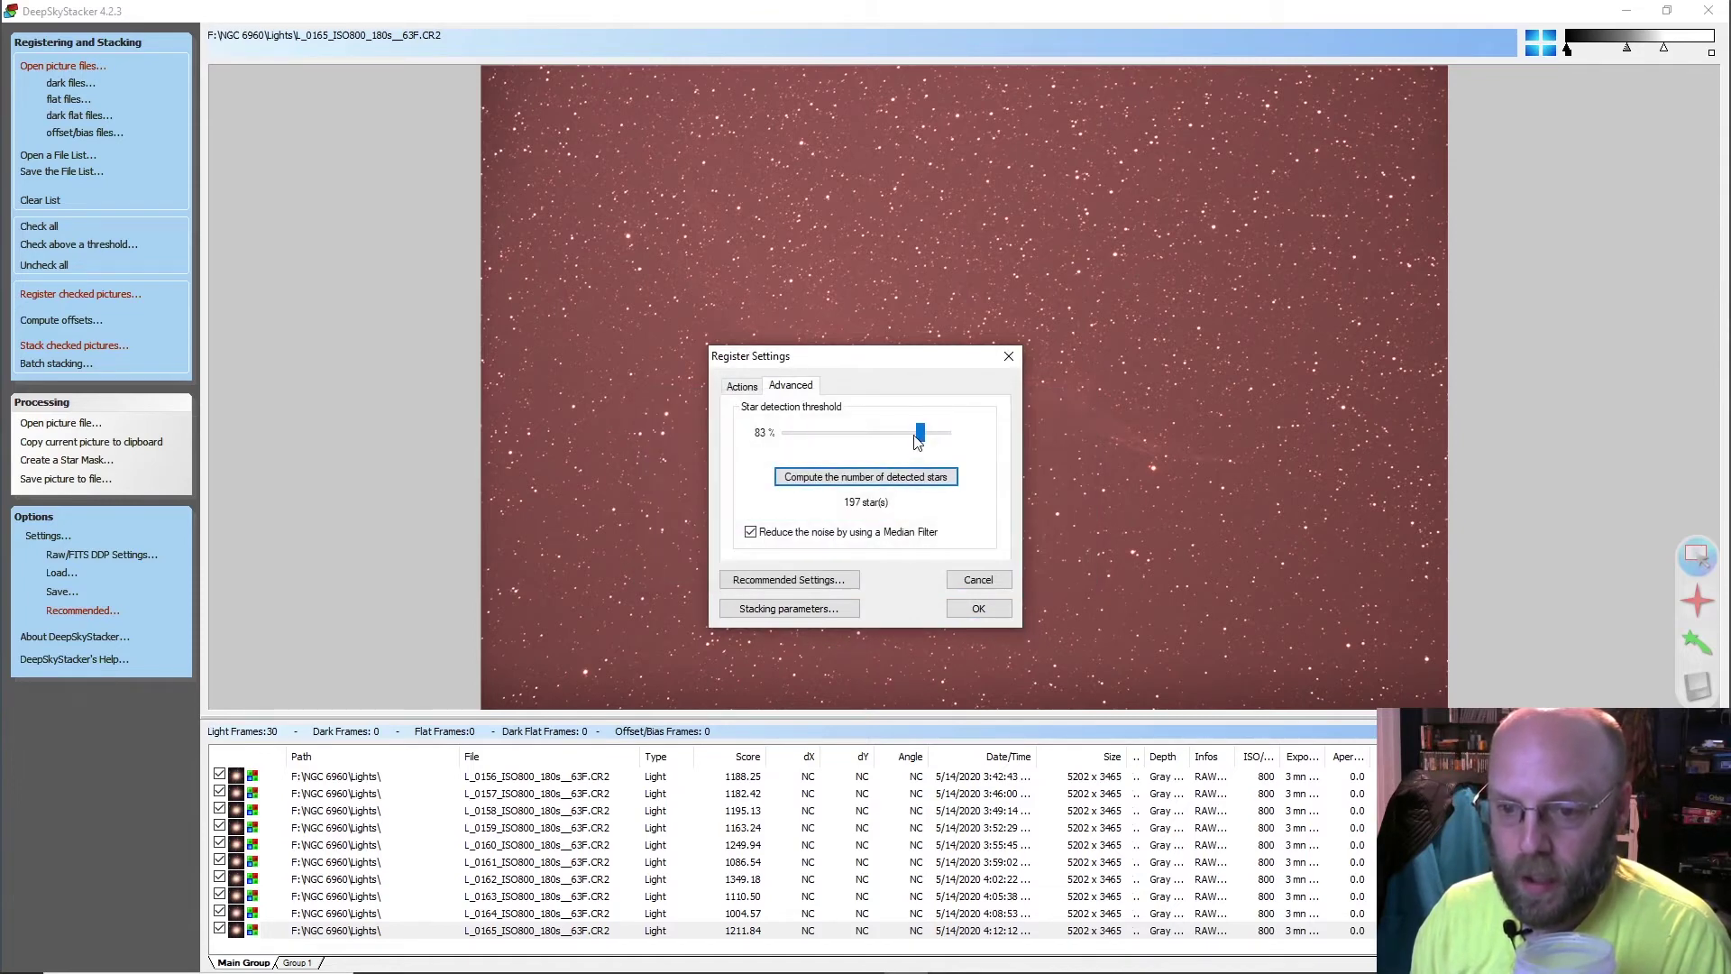
{"action": "left_click", "coordinate": [921, 434]}
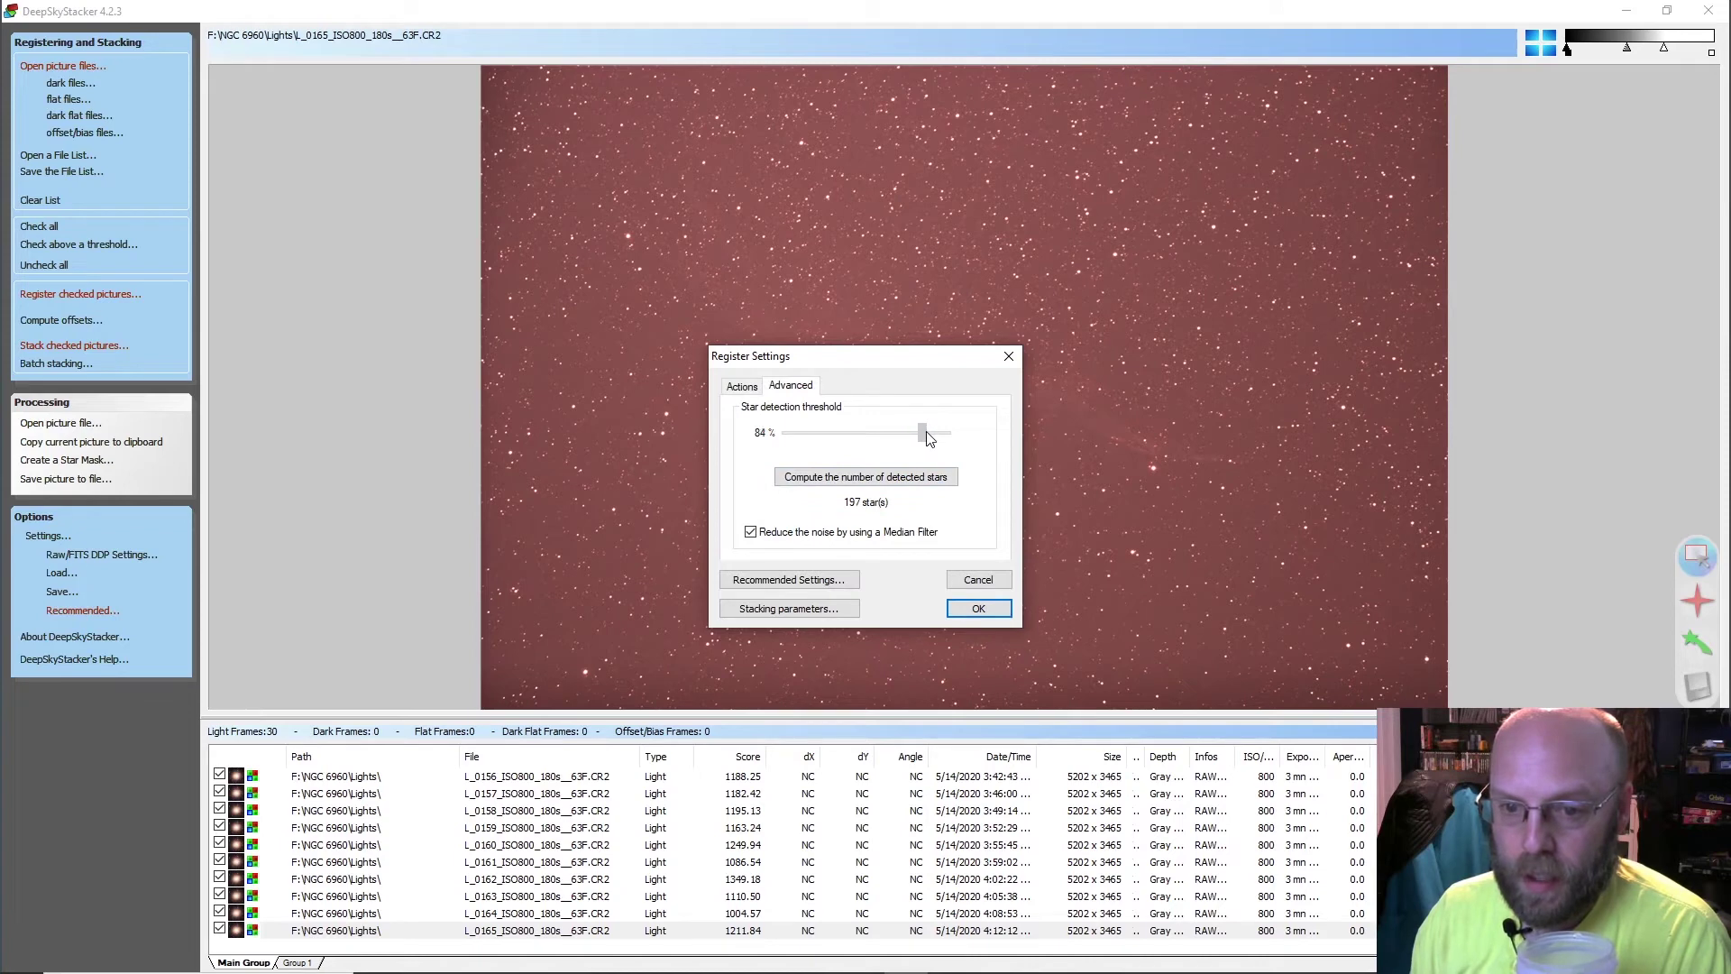
{"action": "left_click", "coordinate": [906, 477]}
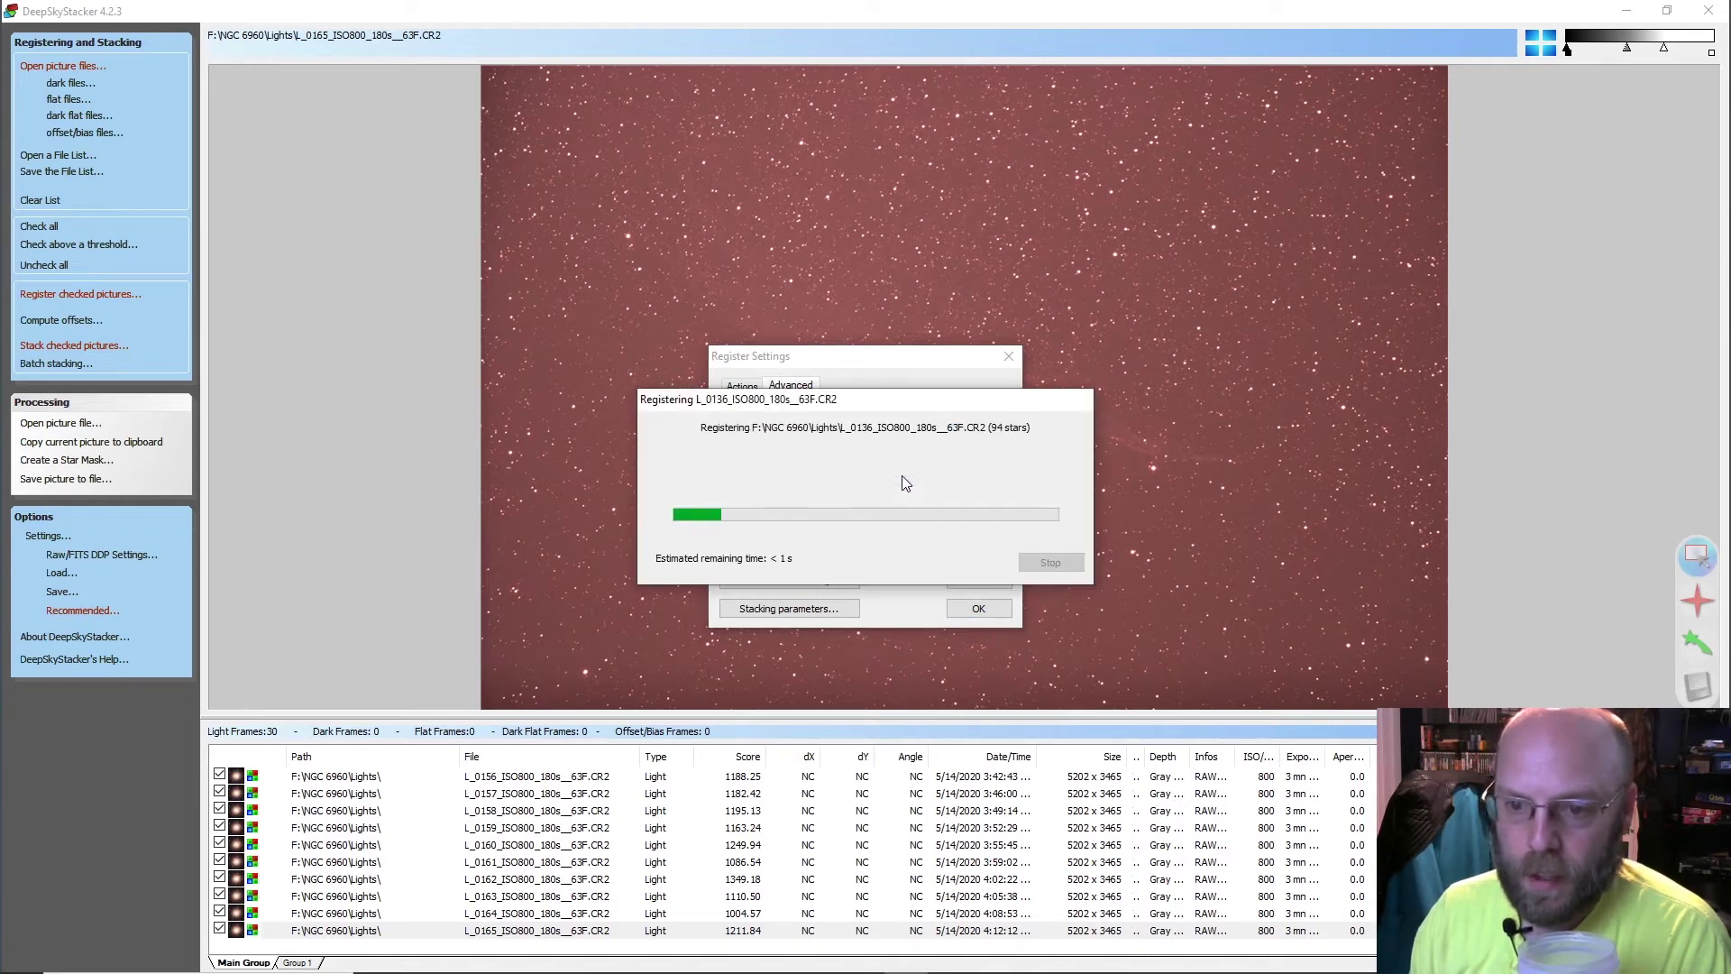
{"action": "left_click_drag", "start_coordinate": [926, 437], "coordinate": [931, 439]}
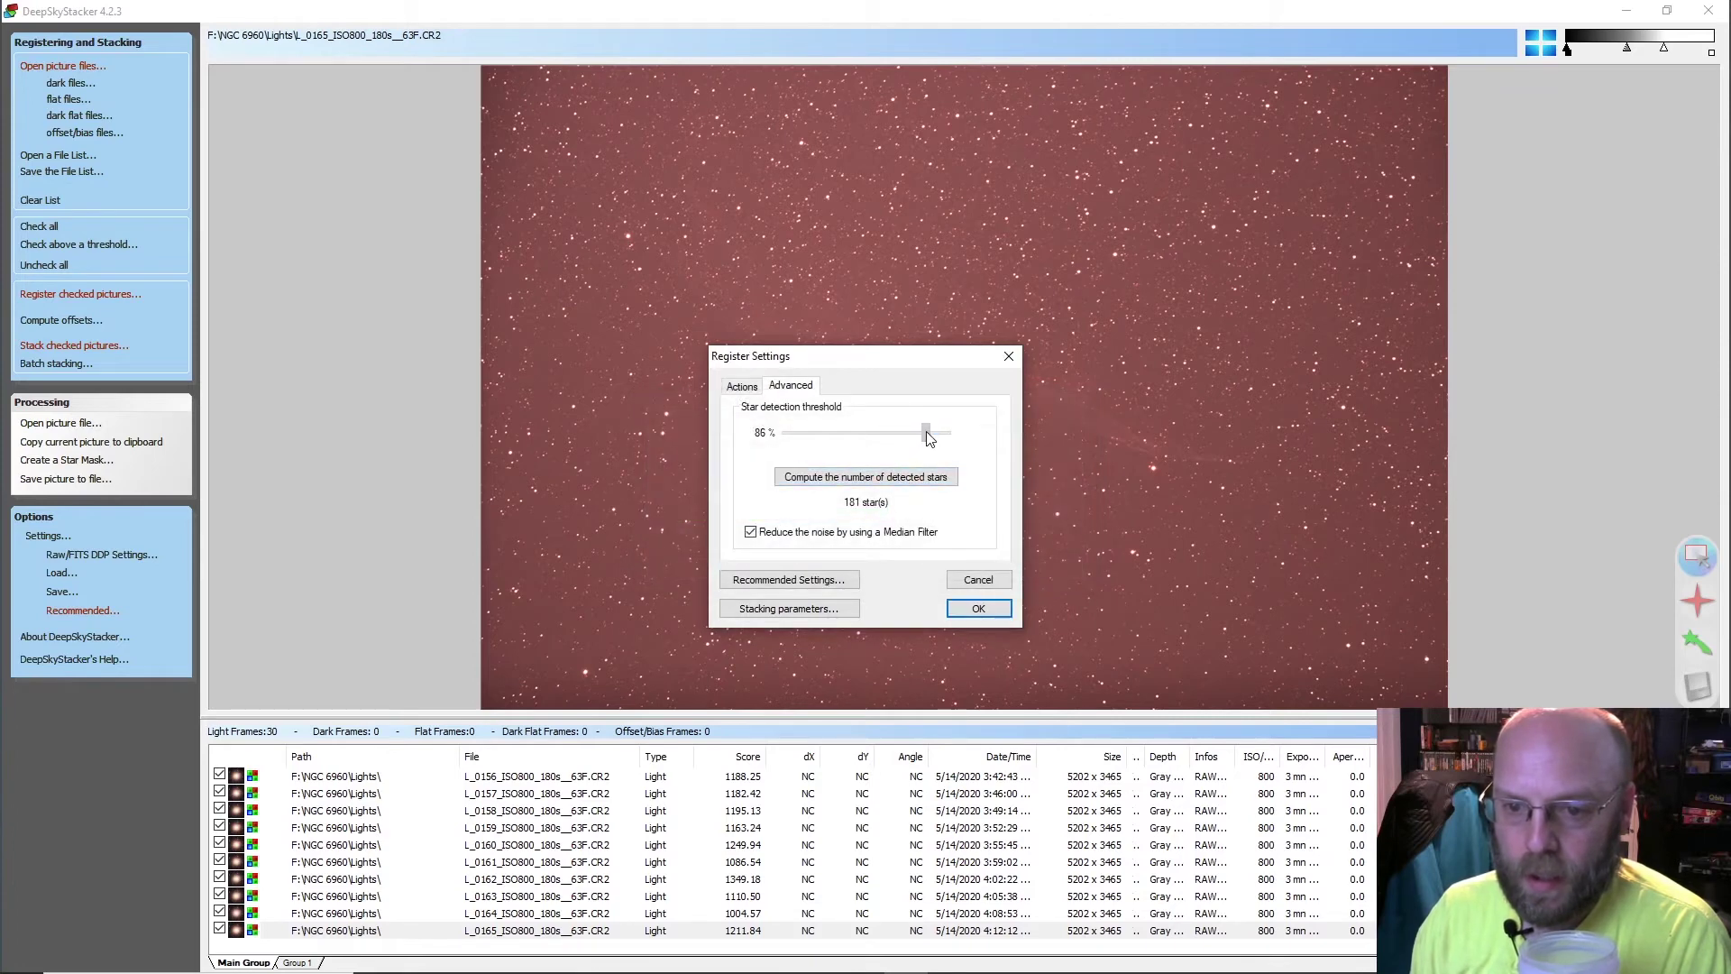
{"action": "left_click", "coordinate": [898, 479]}
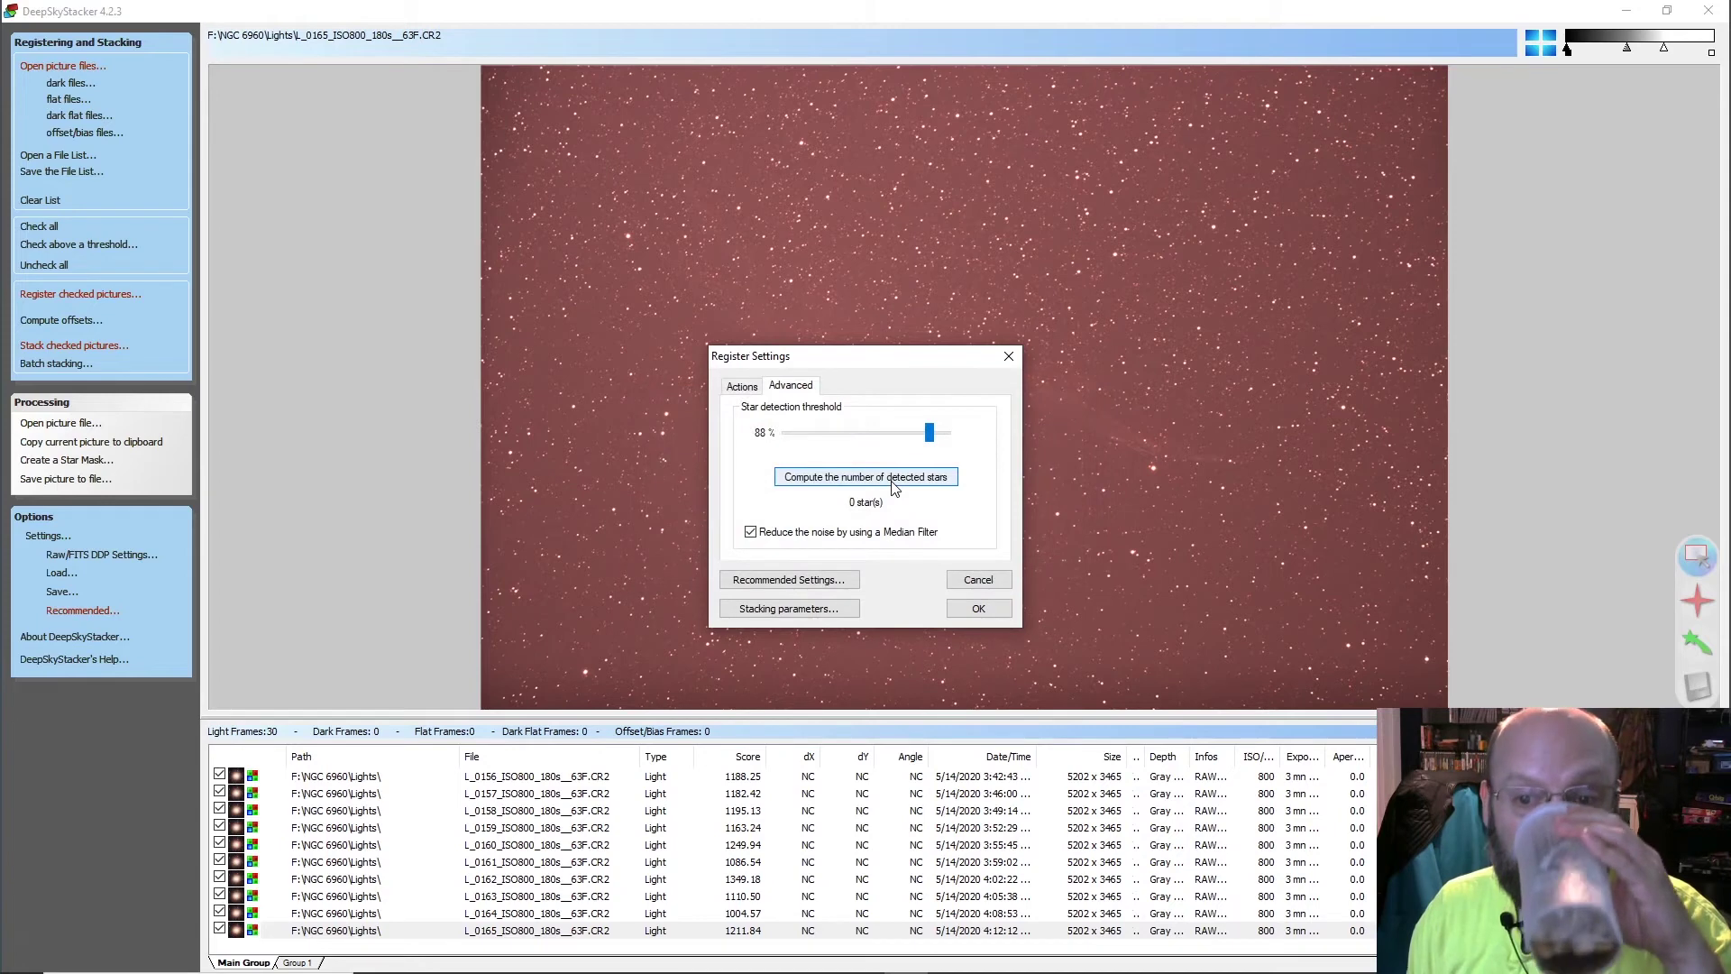
Step: Lower the star detection threshold to 84% in small changes, recomputing the number of detected stars at each one
{"action": "left_click_drag", "start_coordinate": [928, 440], "coordinate": [929, 443]}
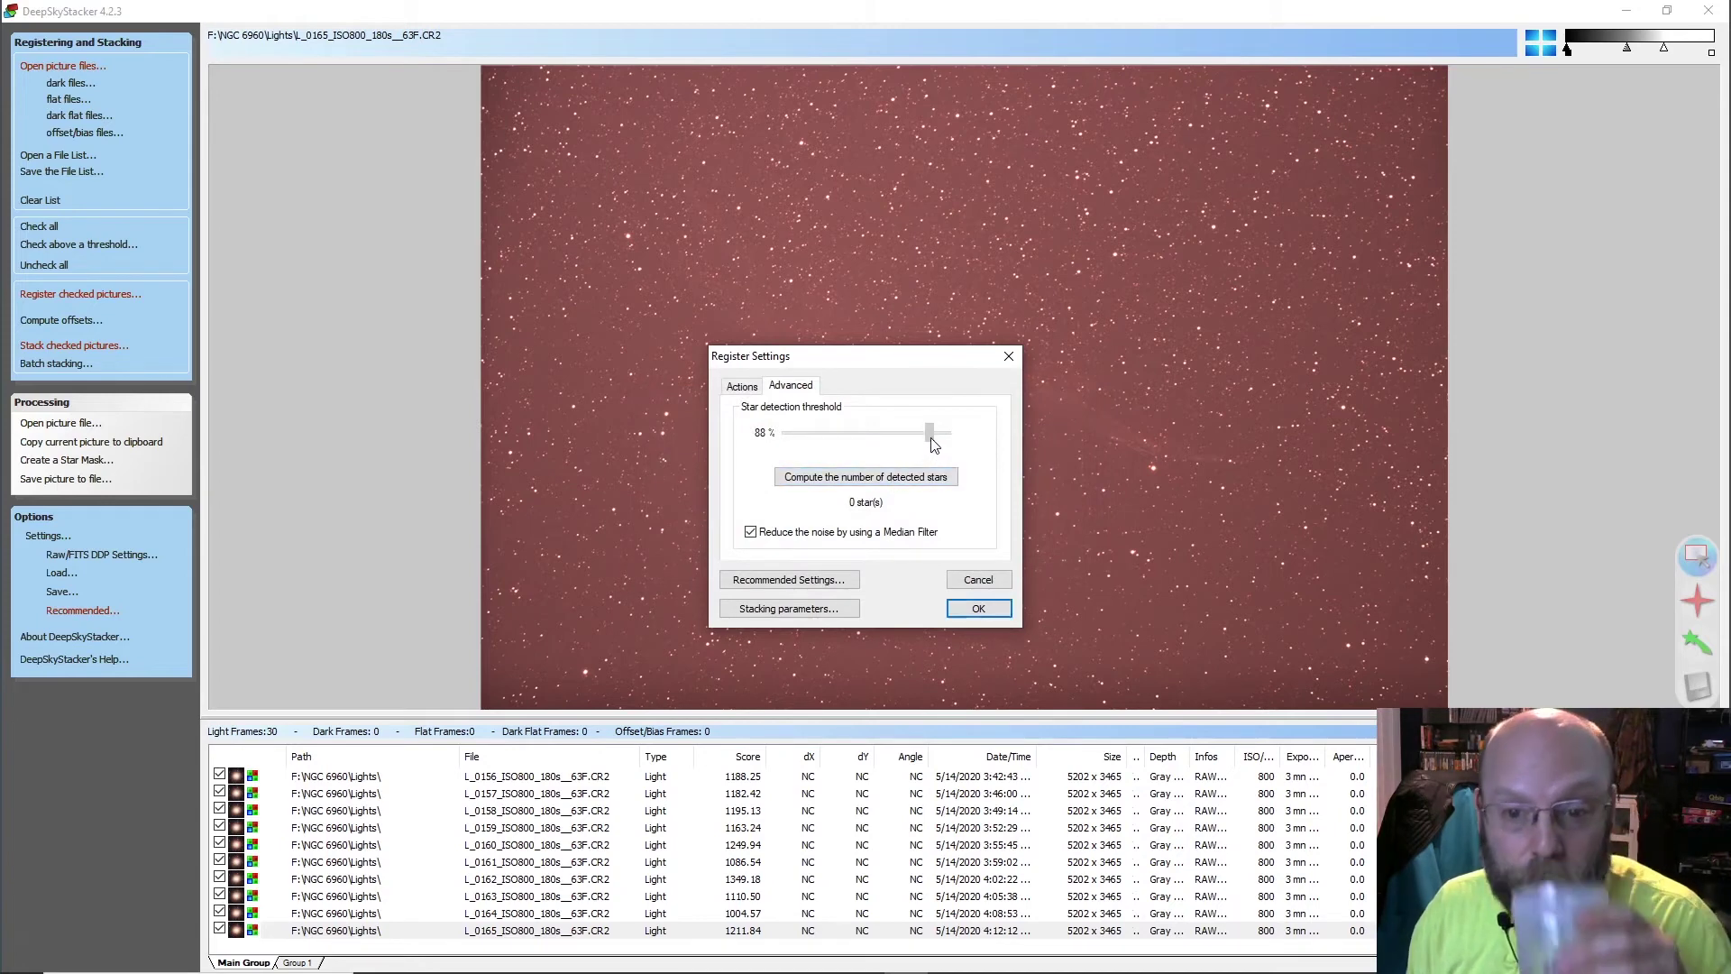
{"action": "left_click", "coordinate": [897, 478]}
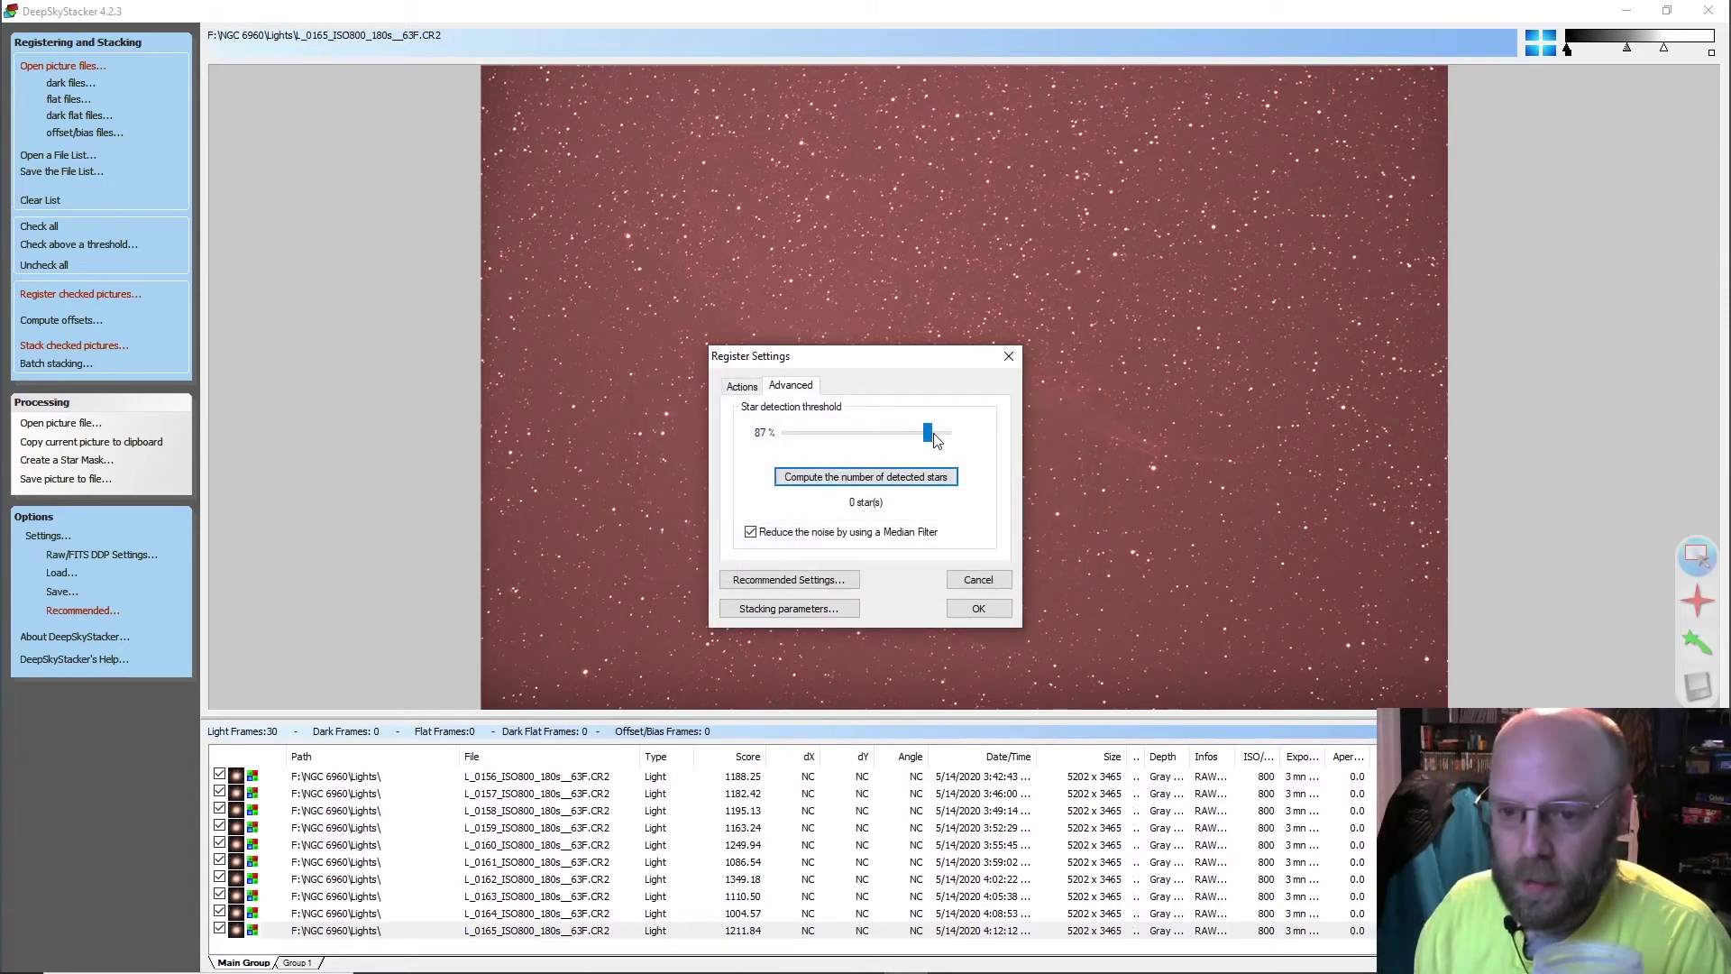
{"action": "left_click", "coordinate": [932, 439]}
{"action": "left_click", "coordinate": [901, 475]}
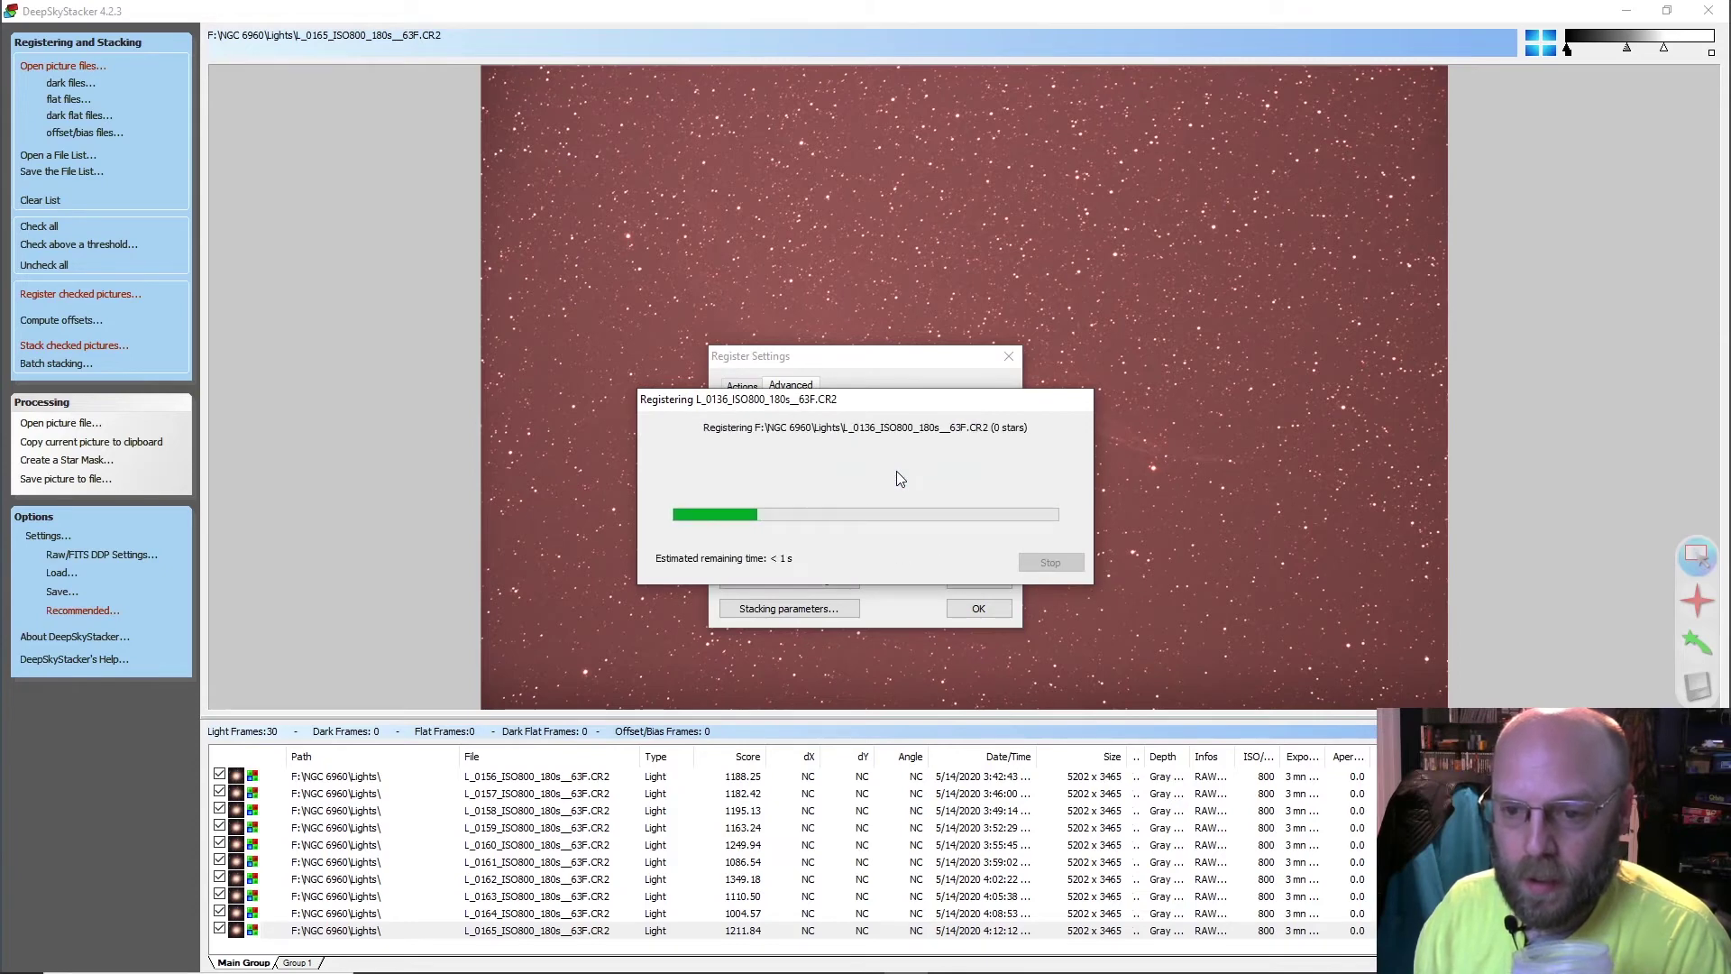
{"action": "left_click", "coordinate": [931, 433]}
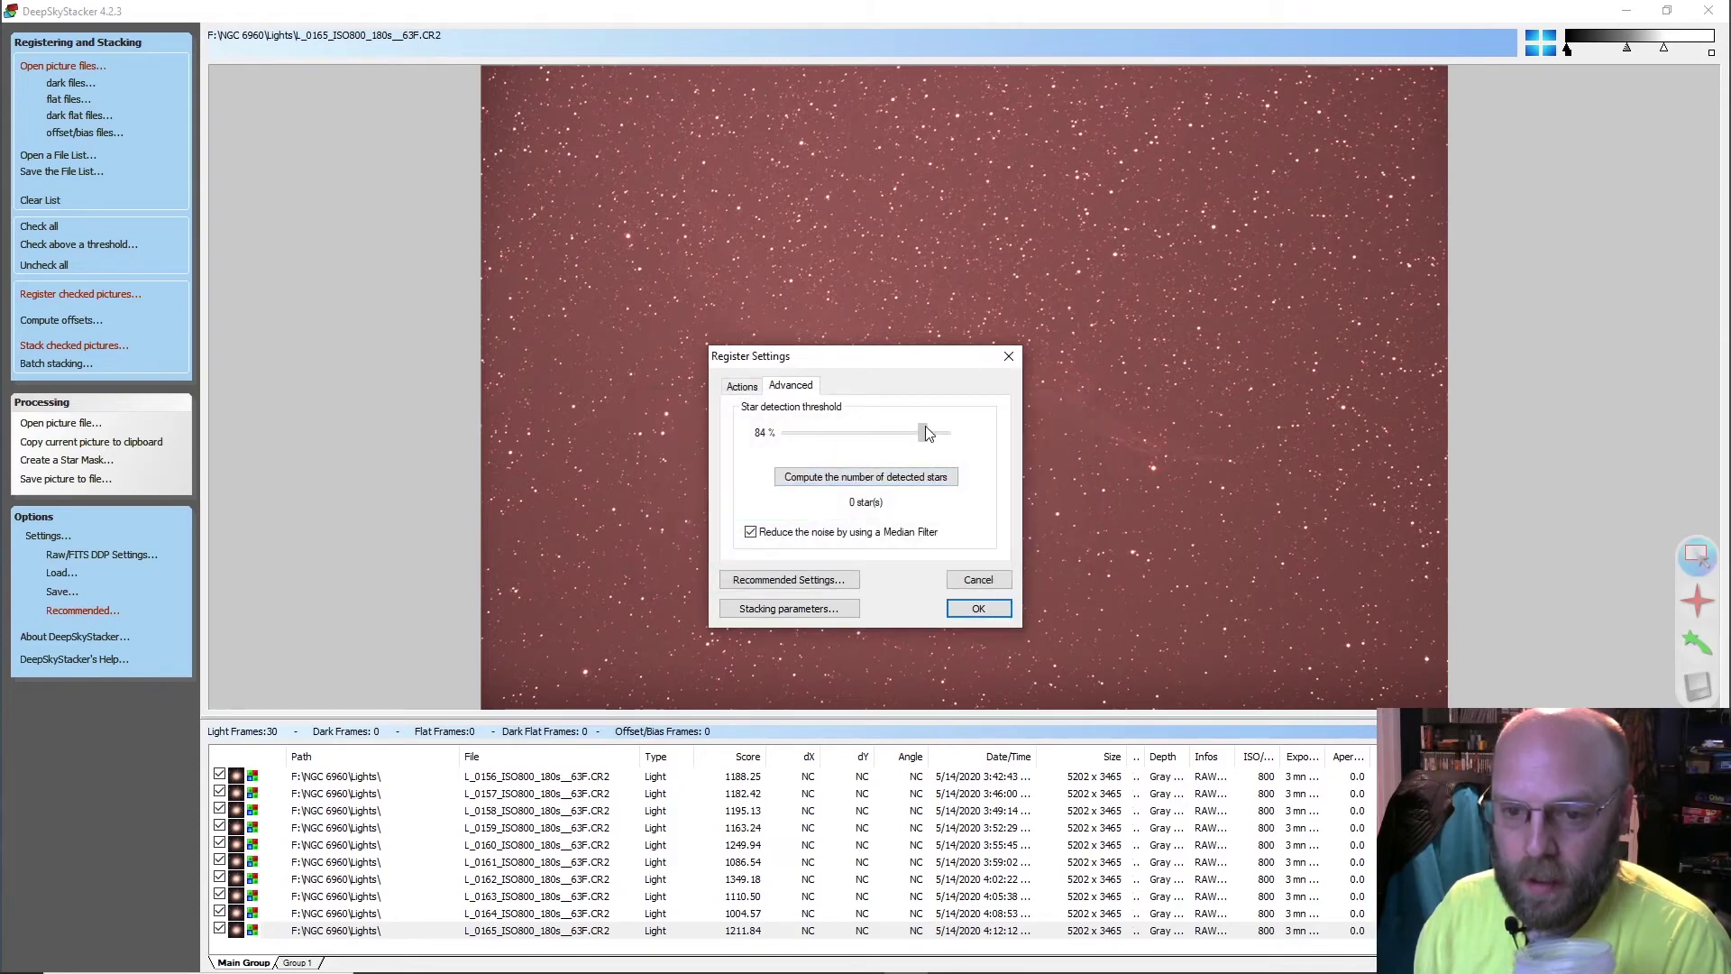
{"action": "left_click", "coordinate": [905, 475]}
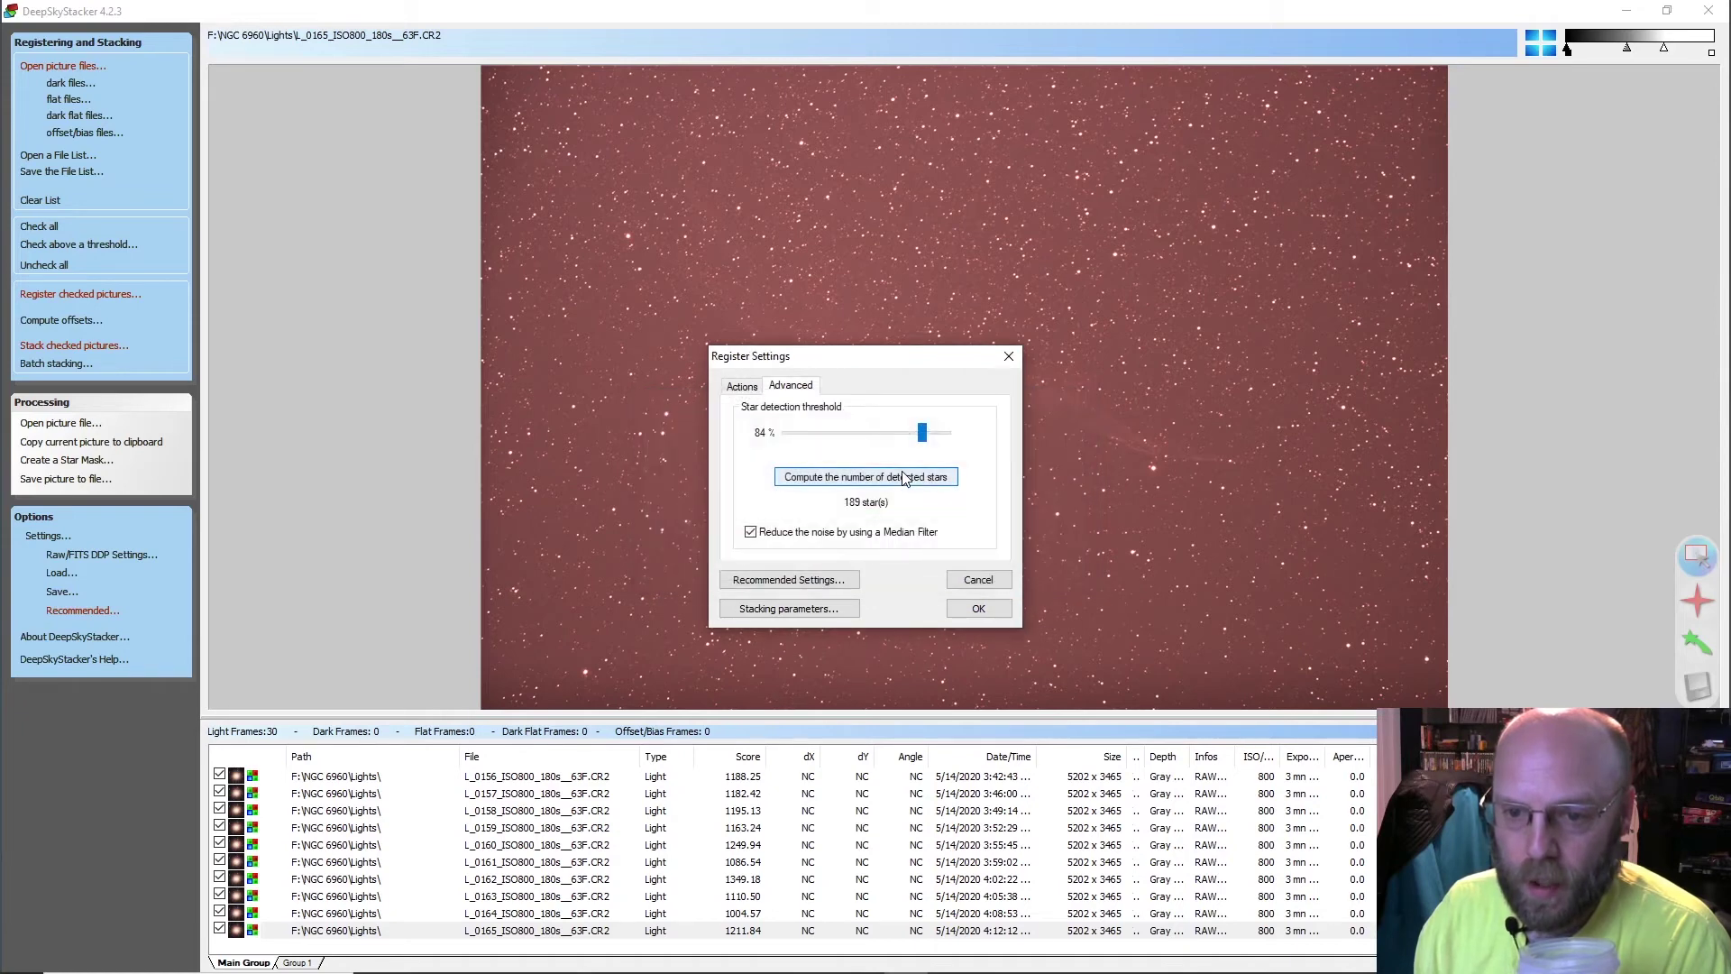
Step: Accept the registration settings with stacking after registering, and run the stack of the checked light frames with the listed stacking steps
{"action": "left_click", "coordinate": [743, 388]}
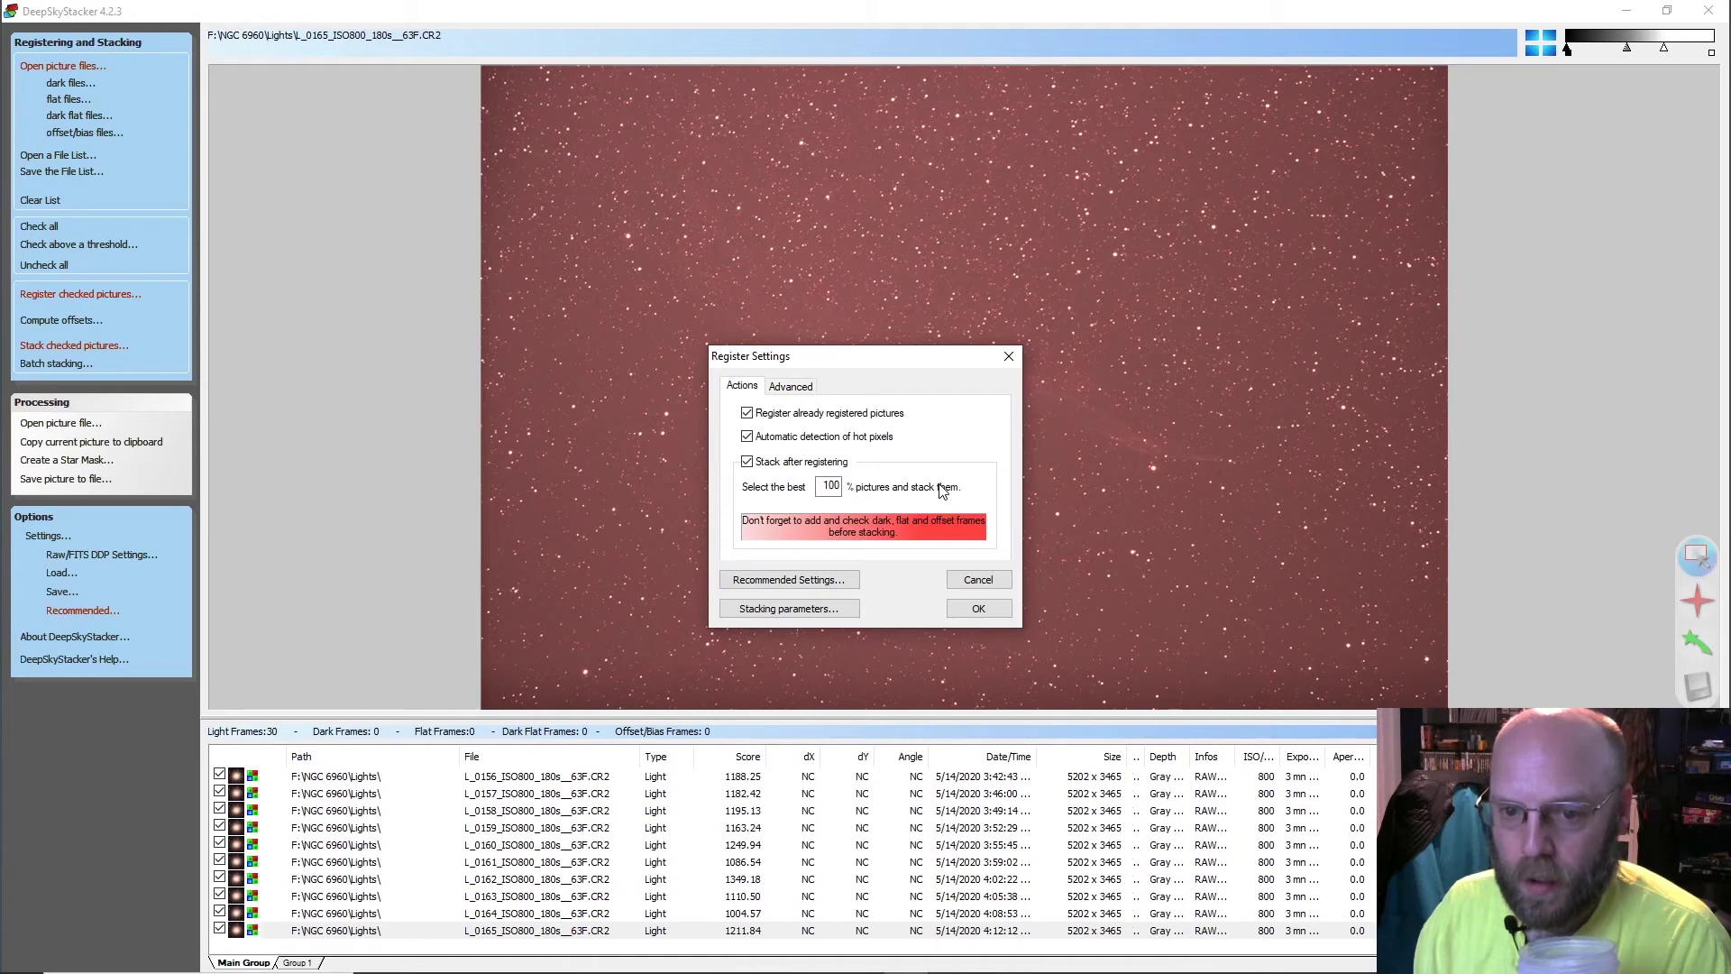
{"action": "left_click", "coordinate": [979, 611]}
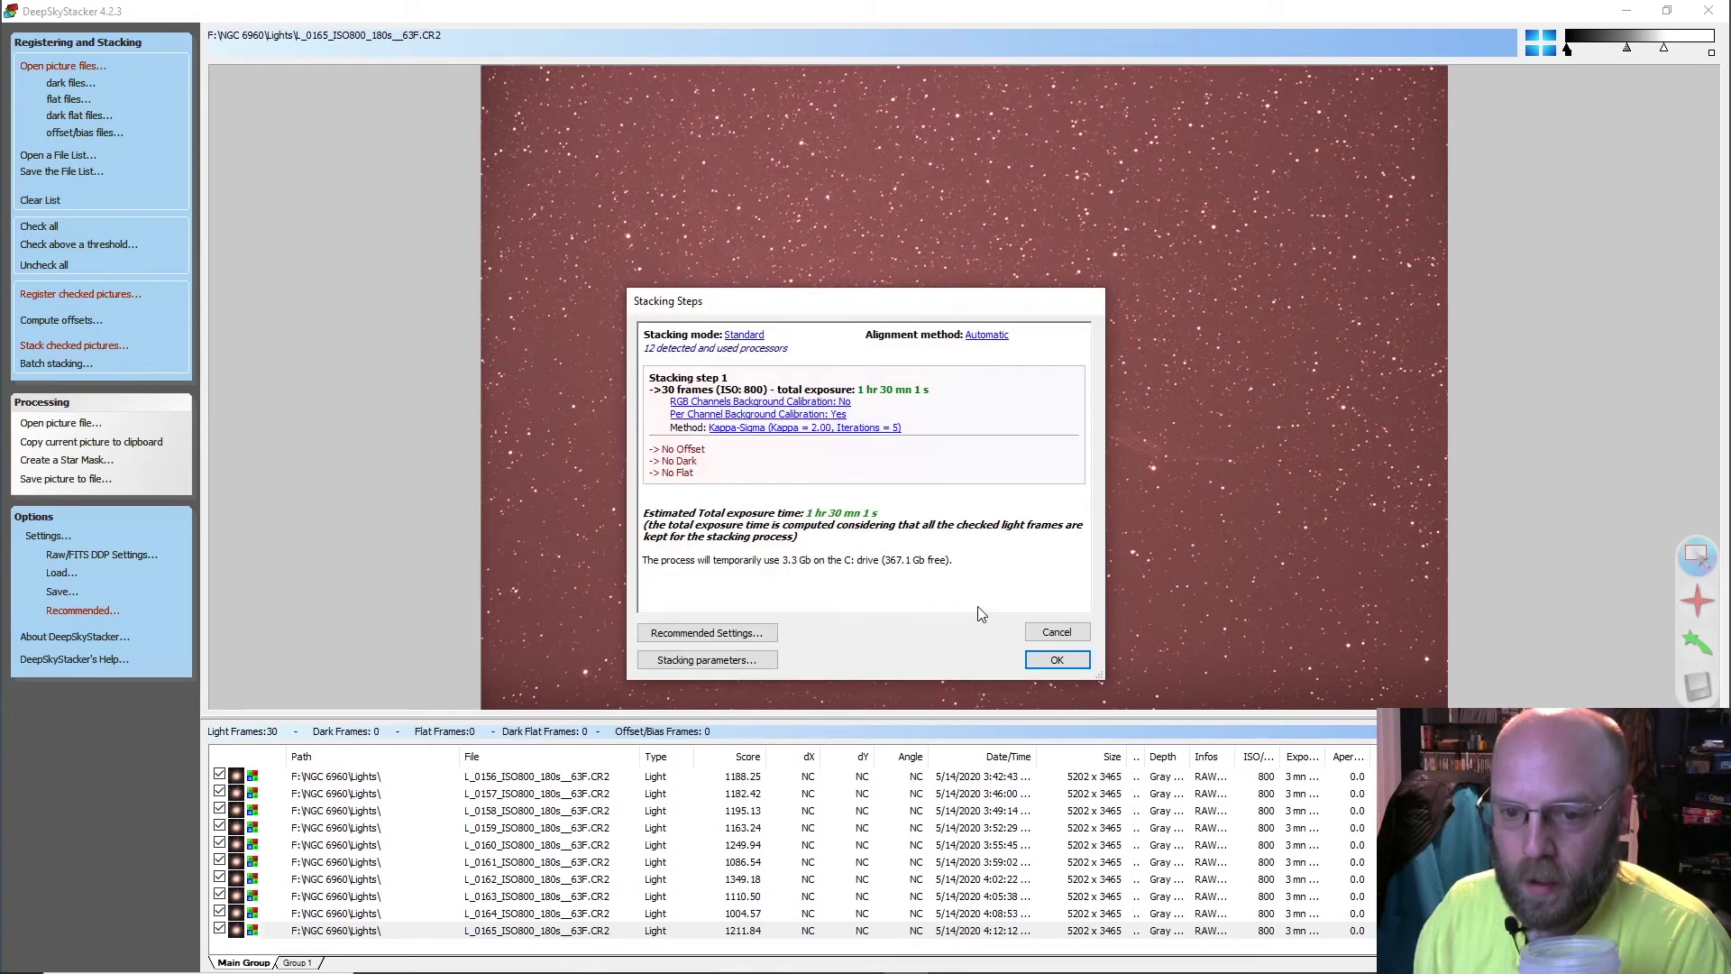
{"action": "left_click", "coordinate": [1052, 661]}
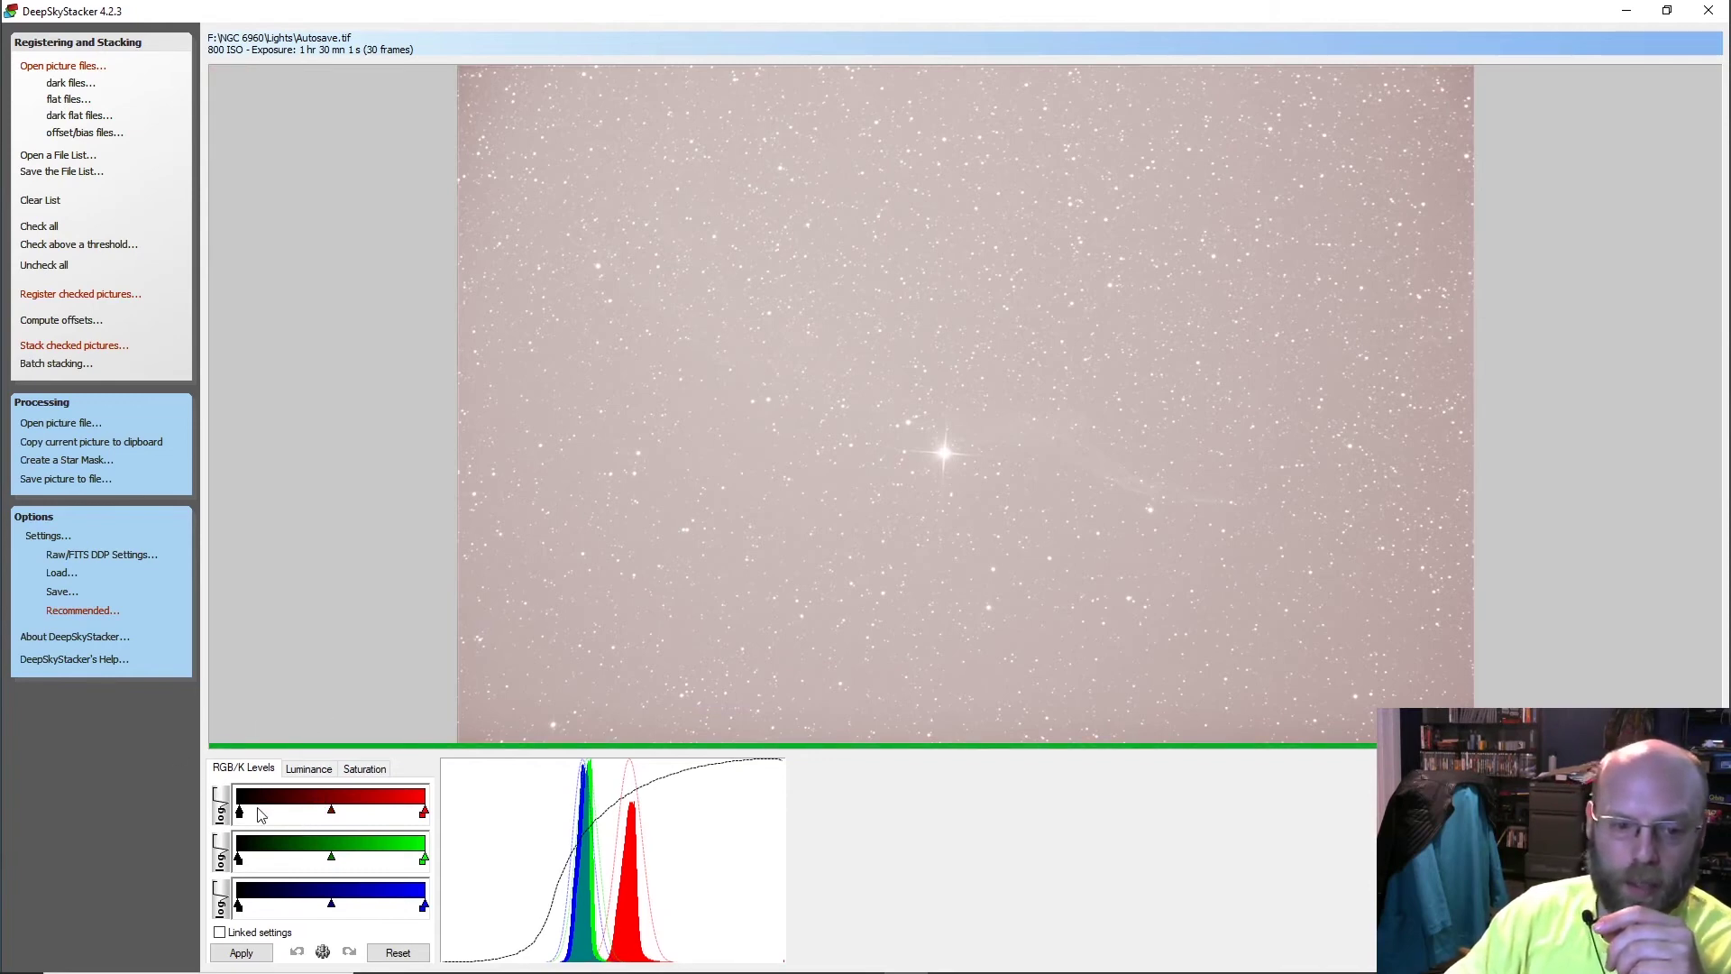
Step: Align the stacked image's color histograms by raising the red, green and blue black points and lowering the red midtone, and apply the levels
{"action": "left_click_drag", "start_coordinate": [242, 816], "coordinate": [253, 861]}
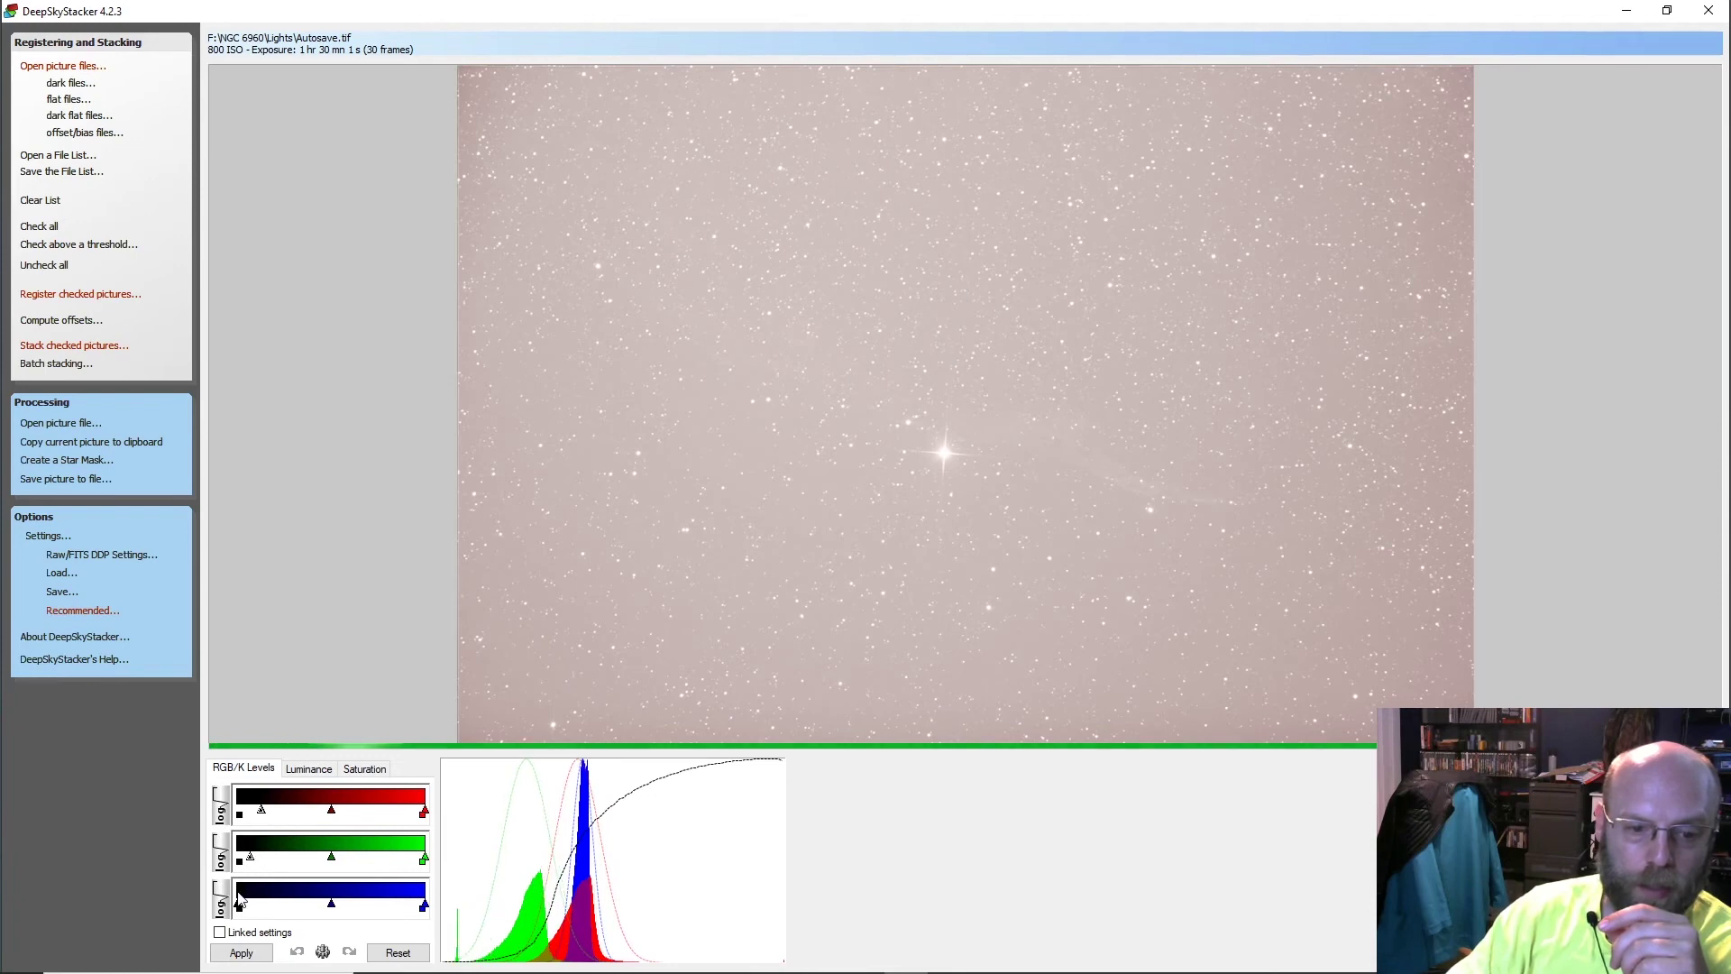
{"action": "left_click_drag", "start_coordinate": [239, 906], "coordinate": [253, 909]}
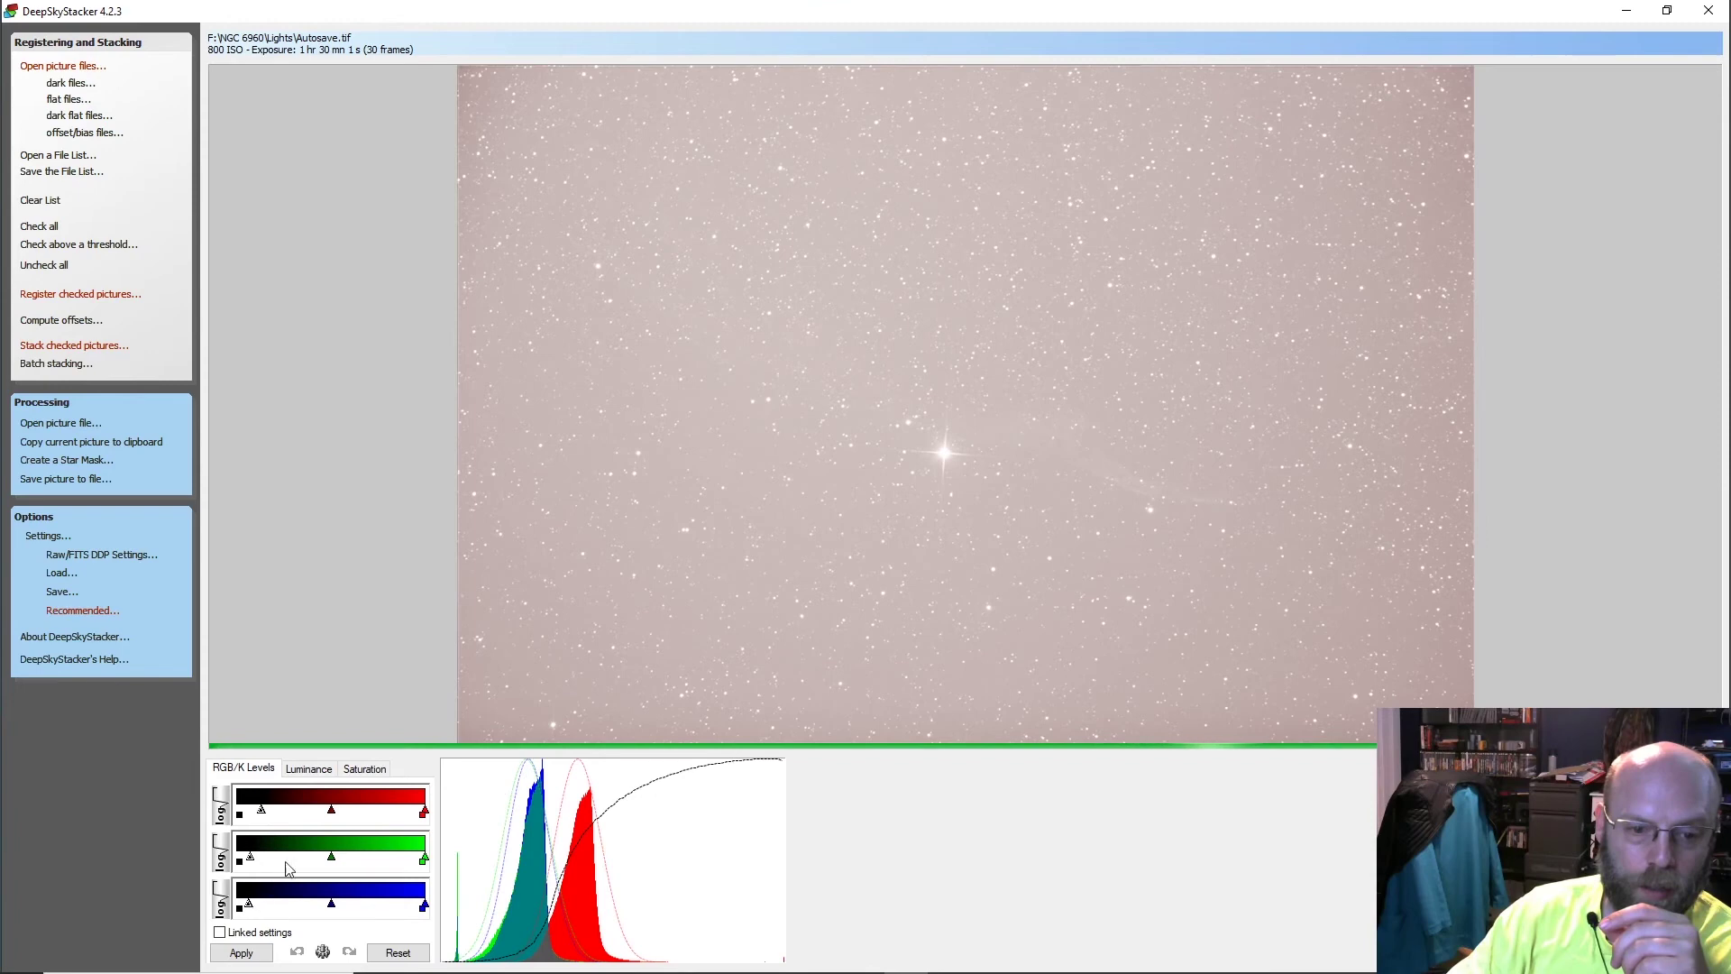
{"action": "left_click_drag", "start_coordinate": [332, 814], "coordinate": [317, 818]}
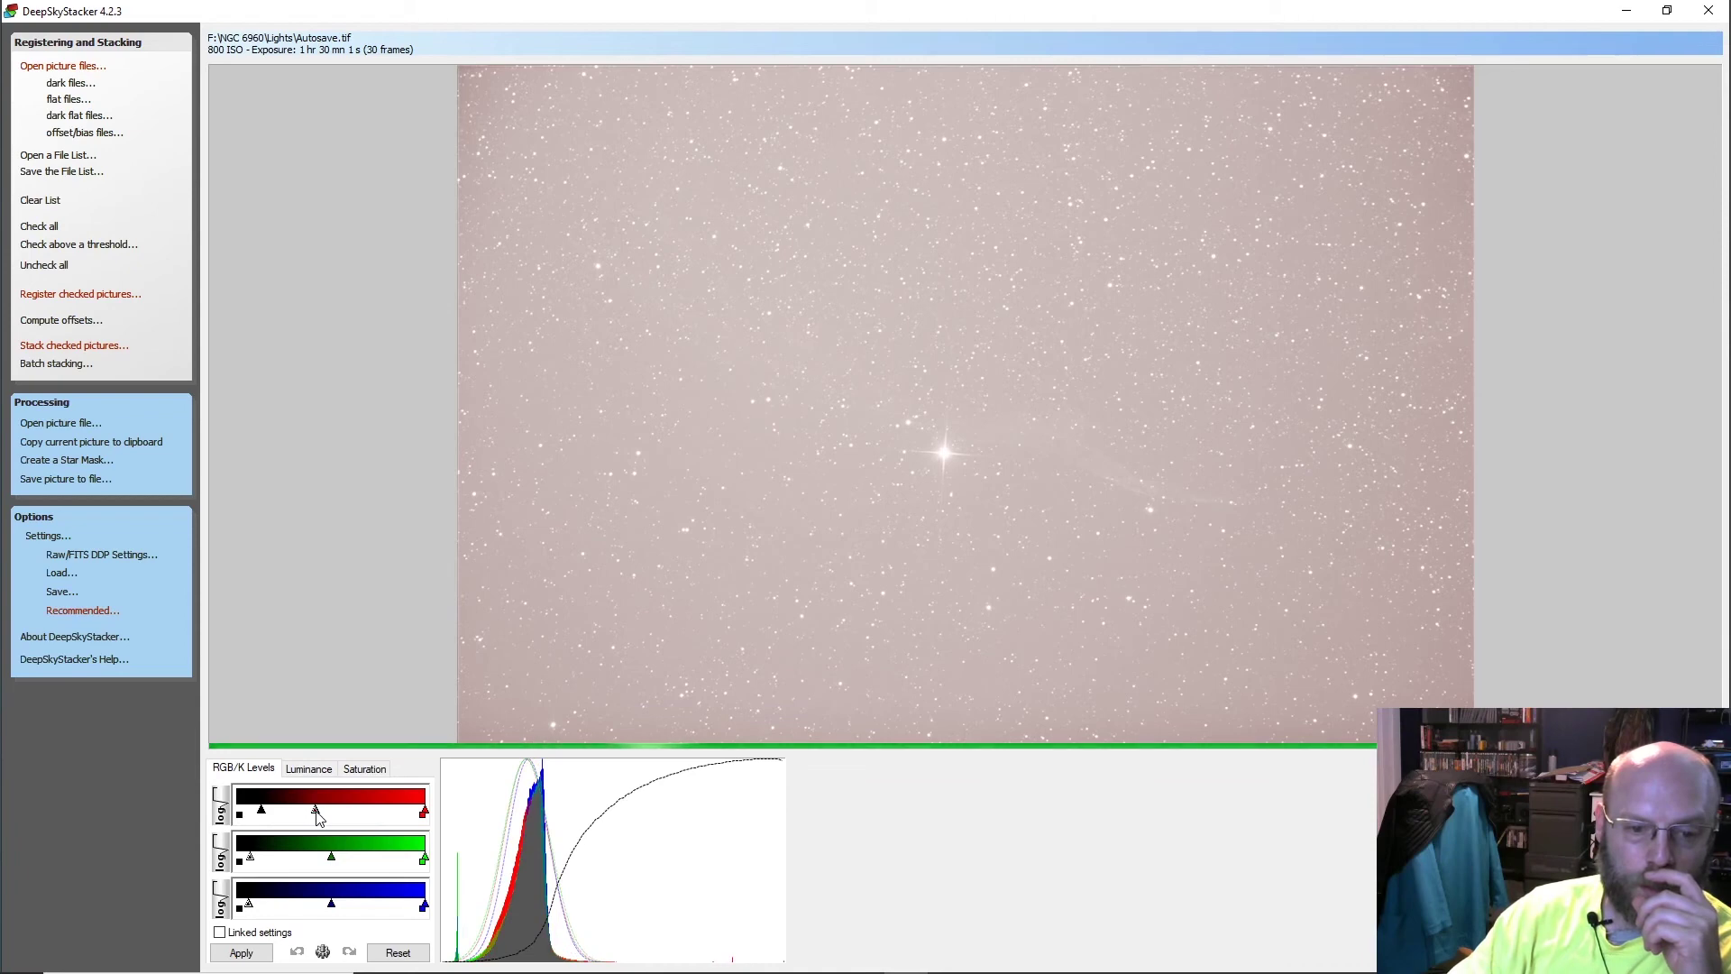
{"action": "left_click", "coordinate": [249, 950]}
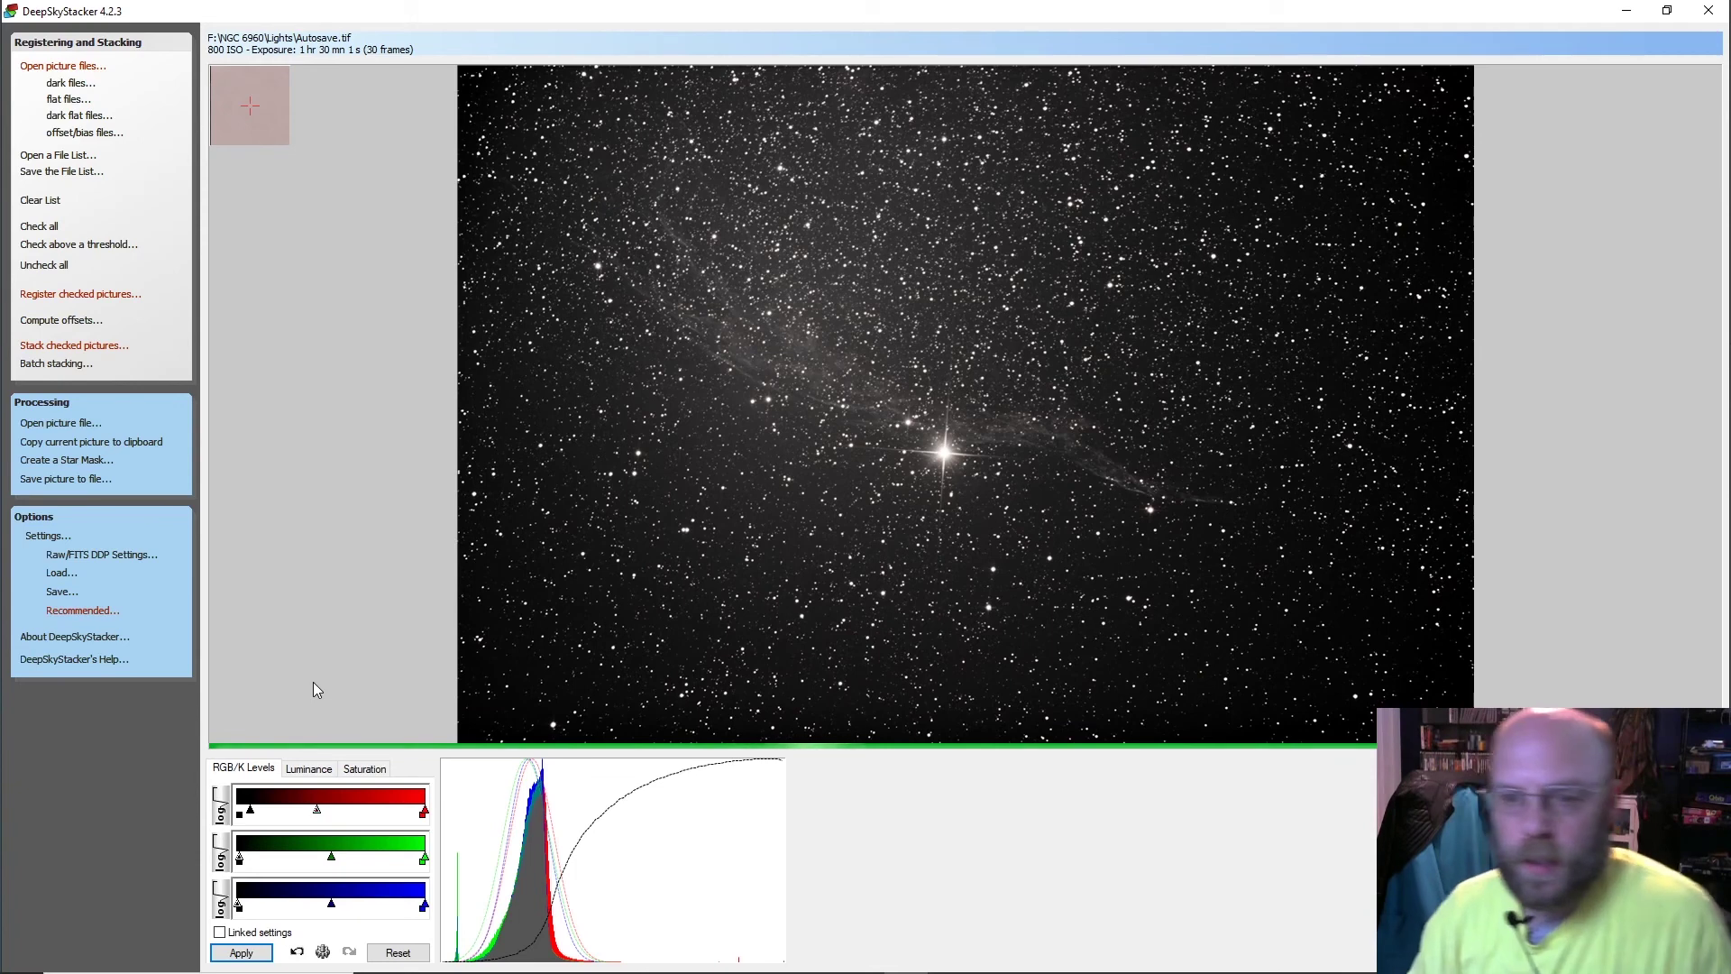
Step: Set the stacked image's saturation shift to 21% and apply it
{"action": "left_click", "coordinate": [311, 768]}
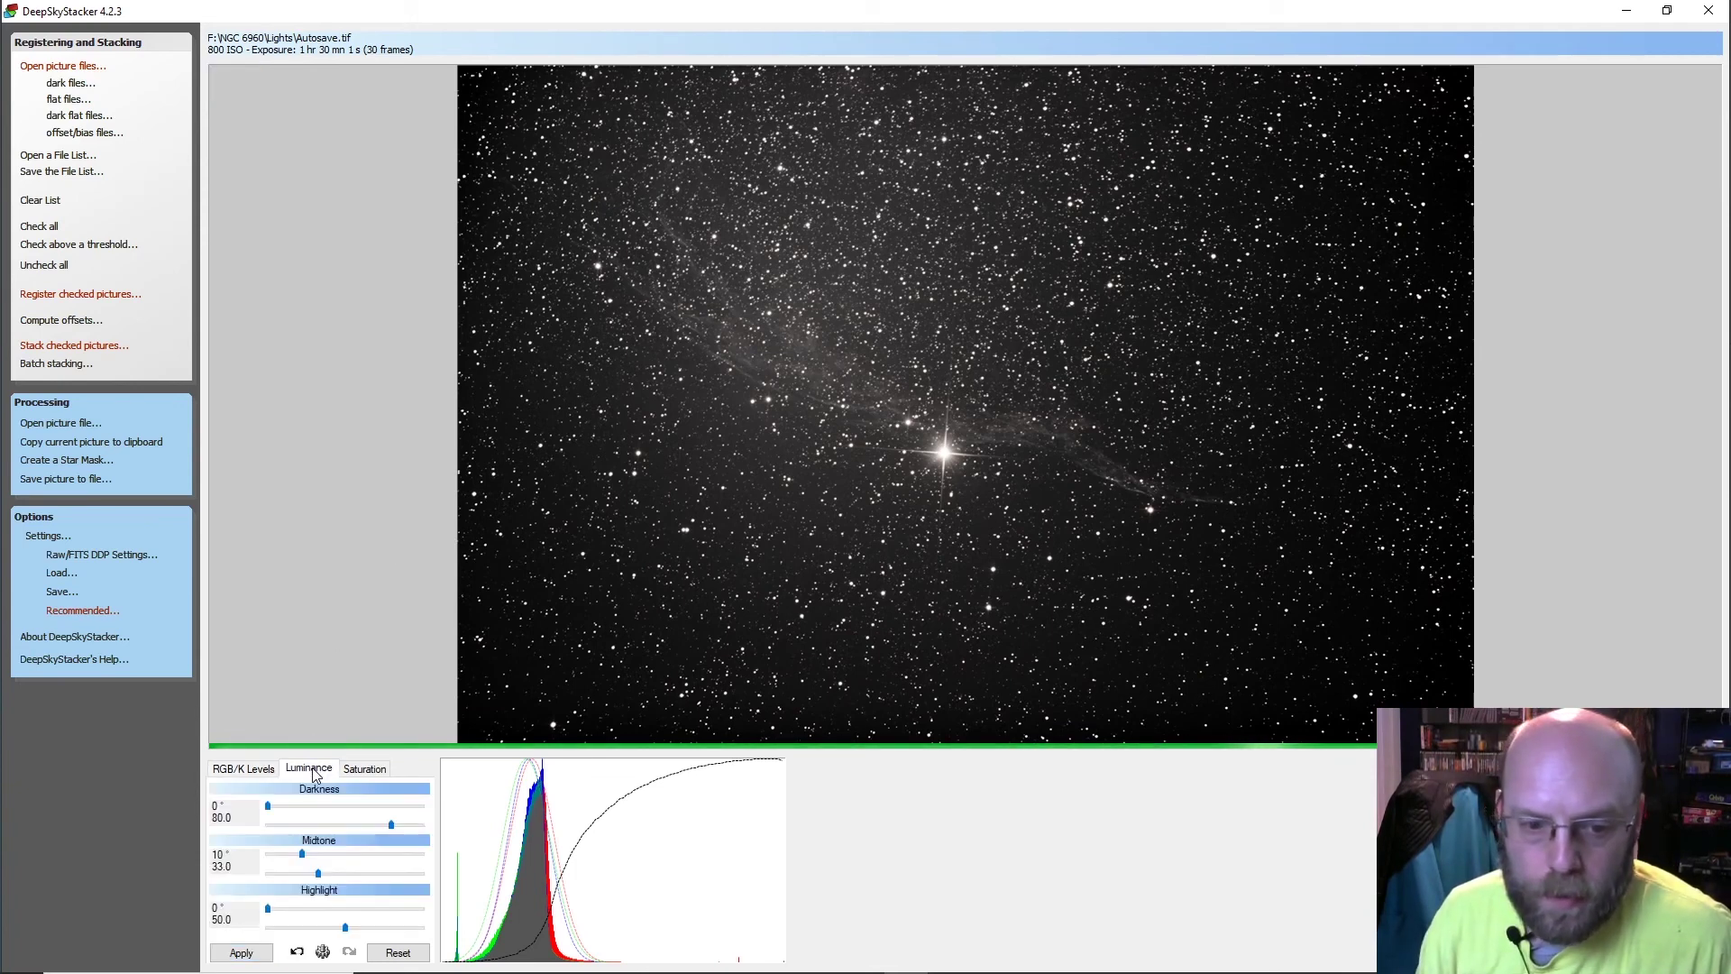
{"action": "left_click", "coordinate": [367, 772]}
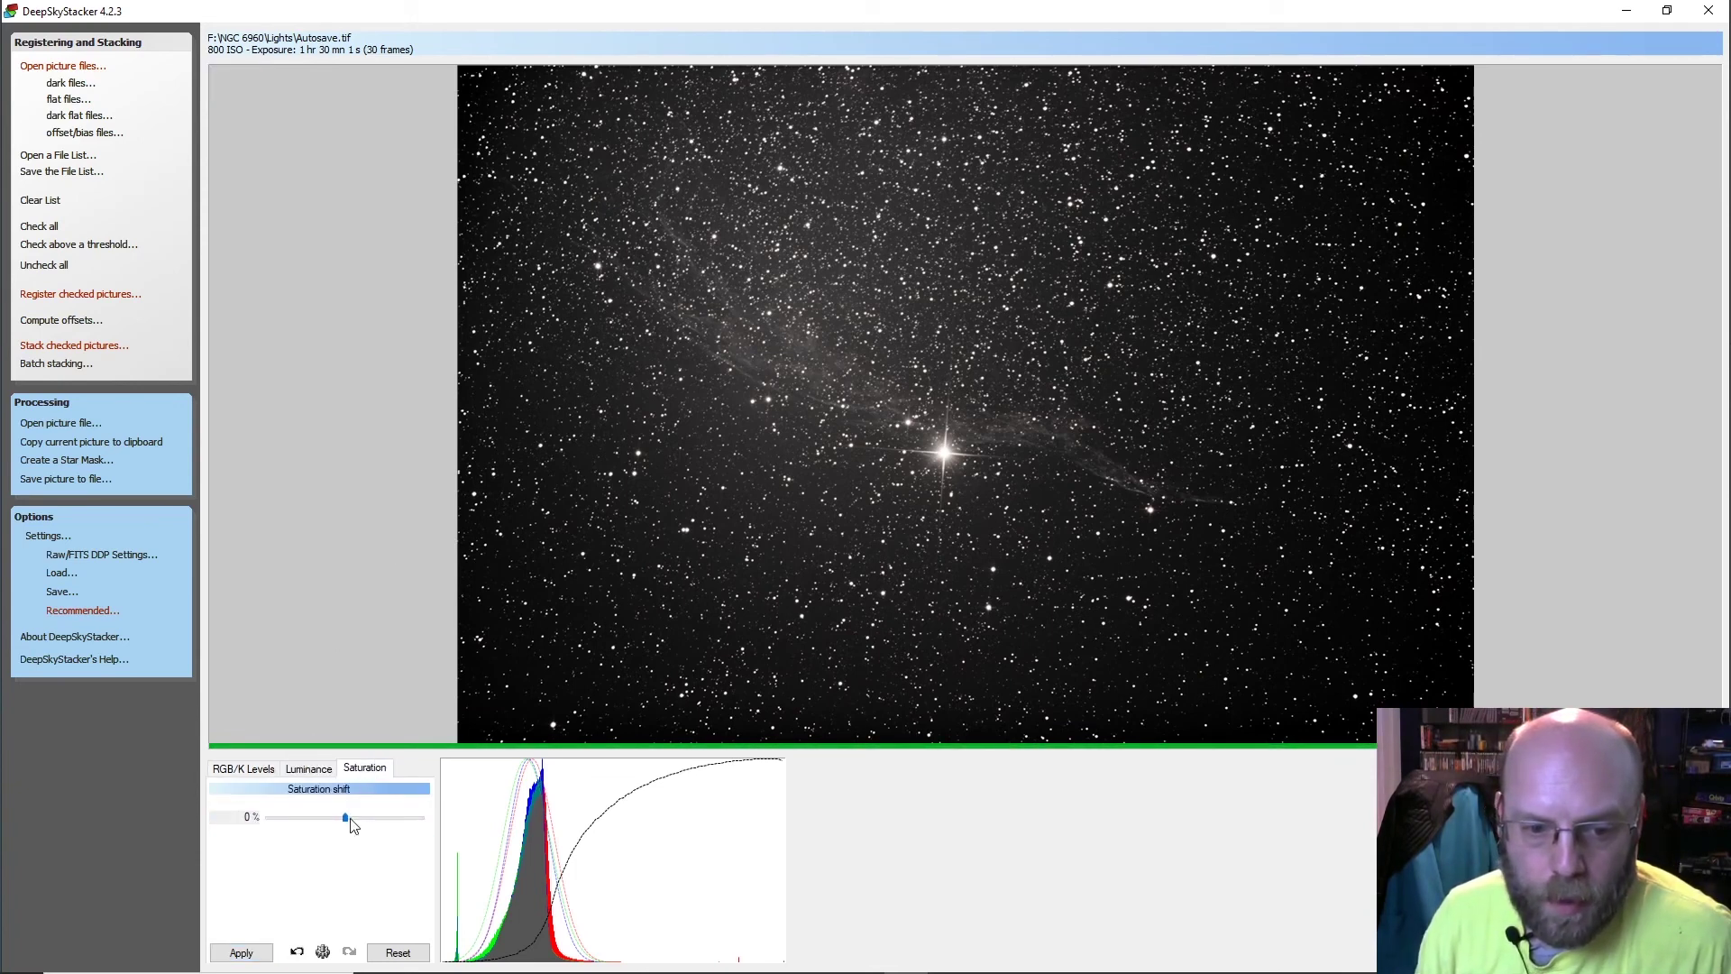
{"action": "left_click_drag", "start_coordinate": [354, 818], "coordinate": [377, 818]}
{"action": "left_click", "coordinate": [252, 954]}
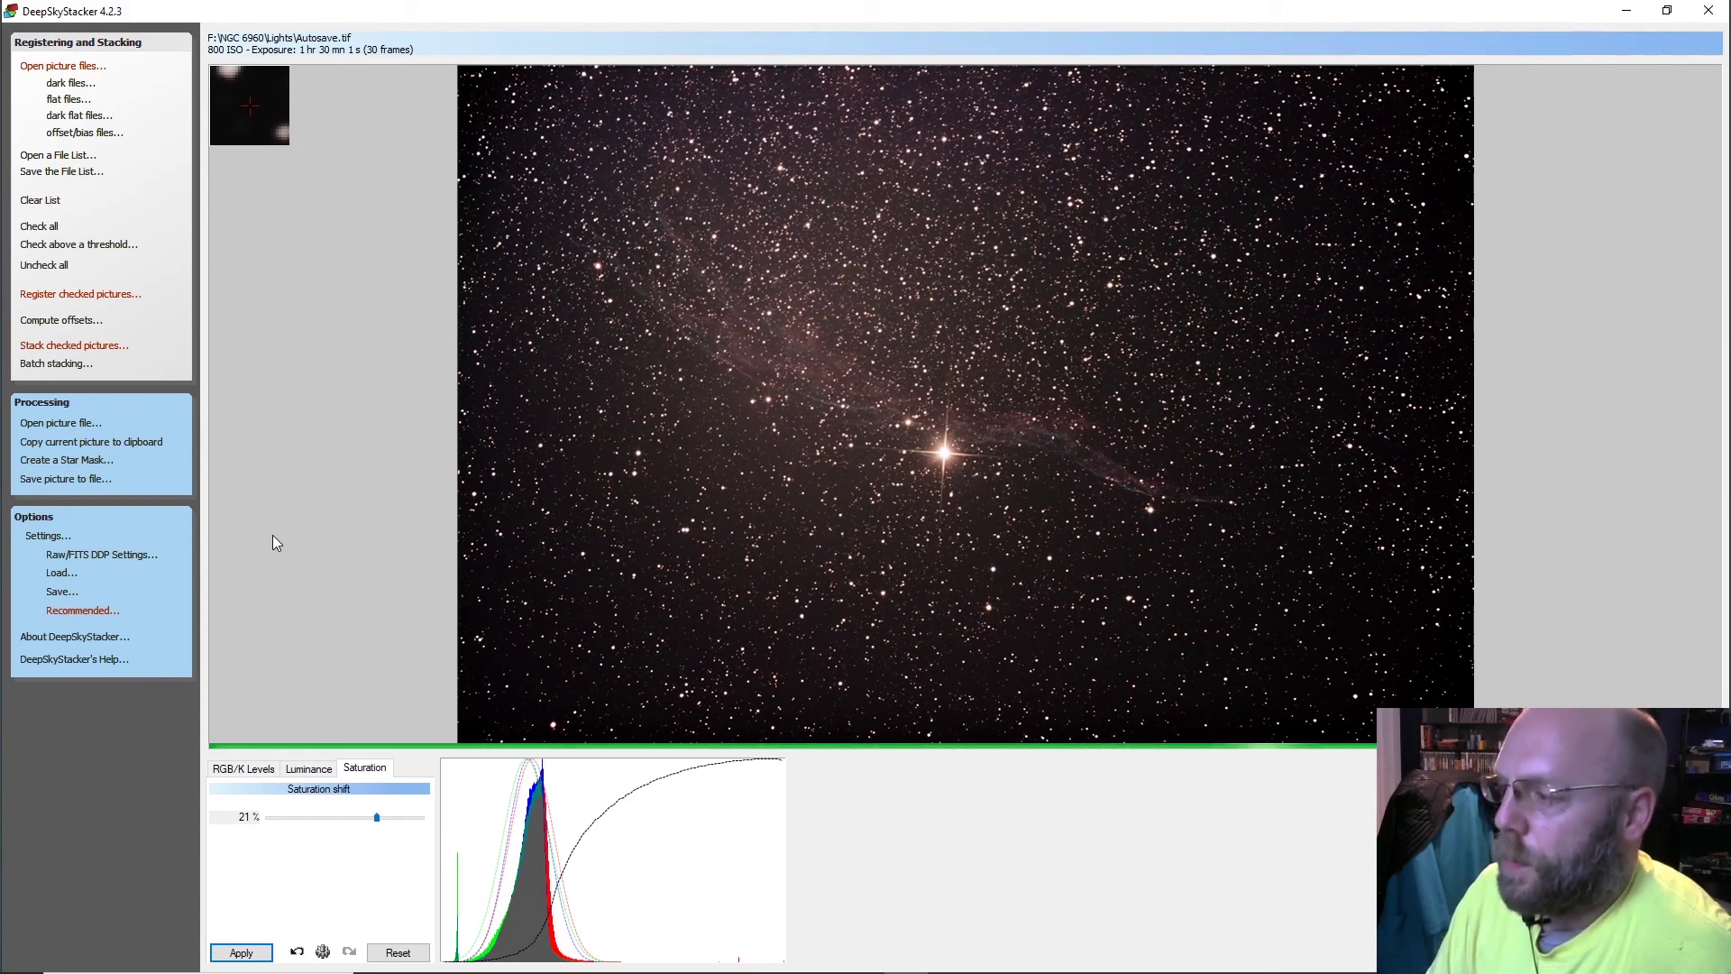
Step: Raise the red, green and blue midtones slightly by matching amounts so the color histograms stay aligned, and apply the levels
{"action": "left_click", "coordinate": [299, 771]}
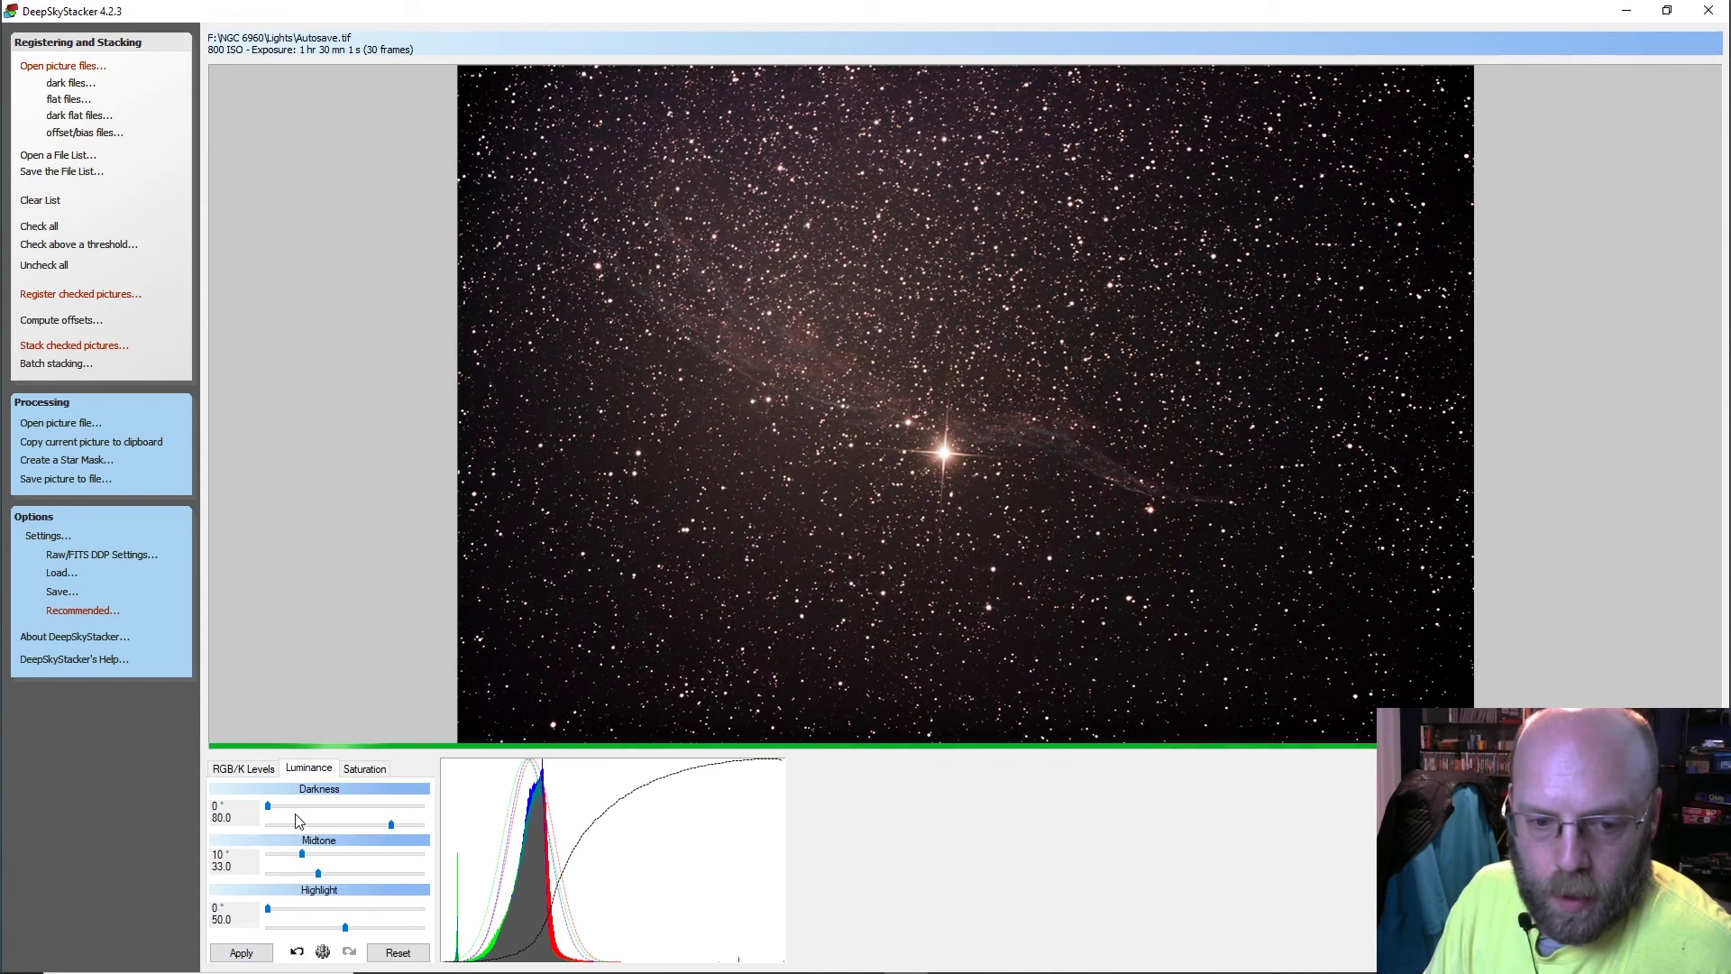
{"action": "left_click", "coordinate": [255, 769]}
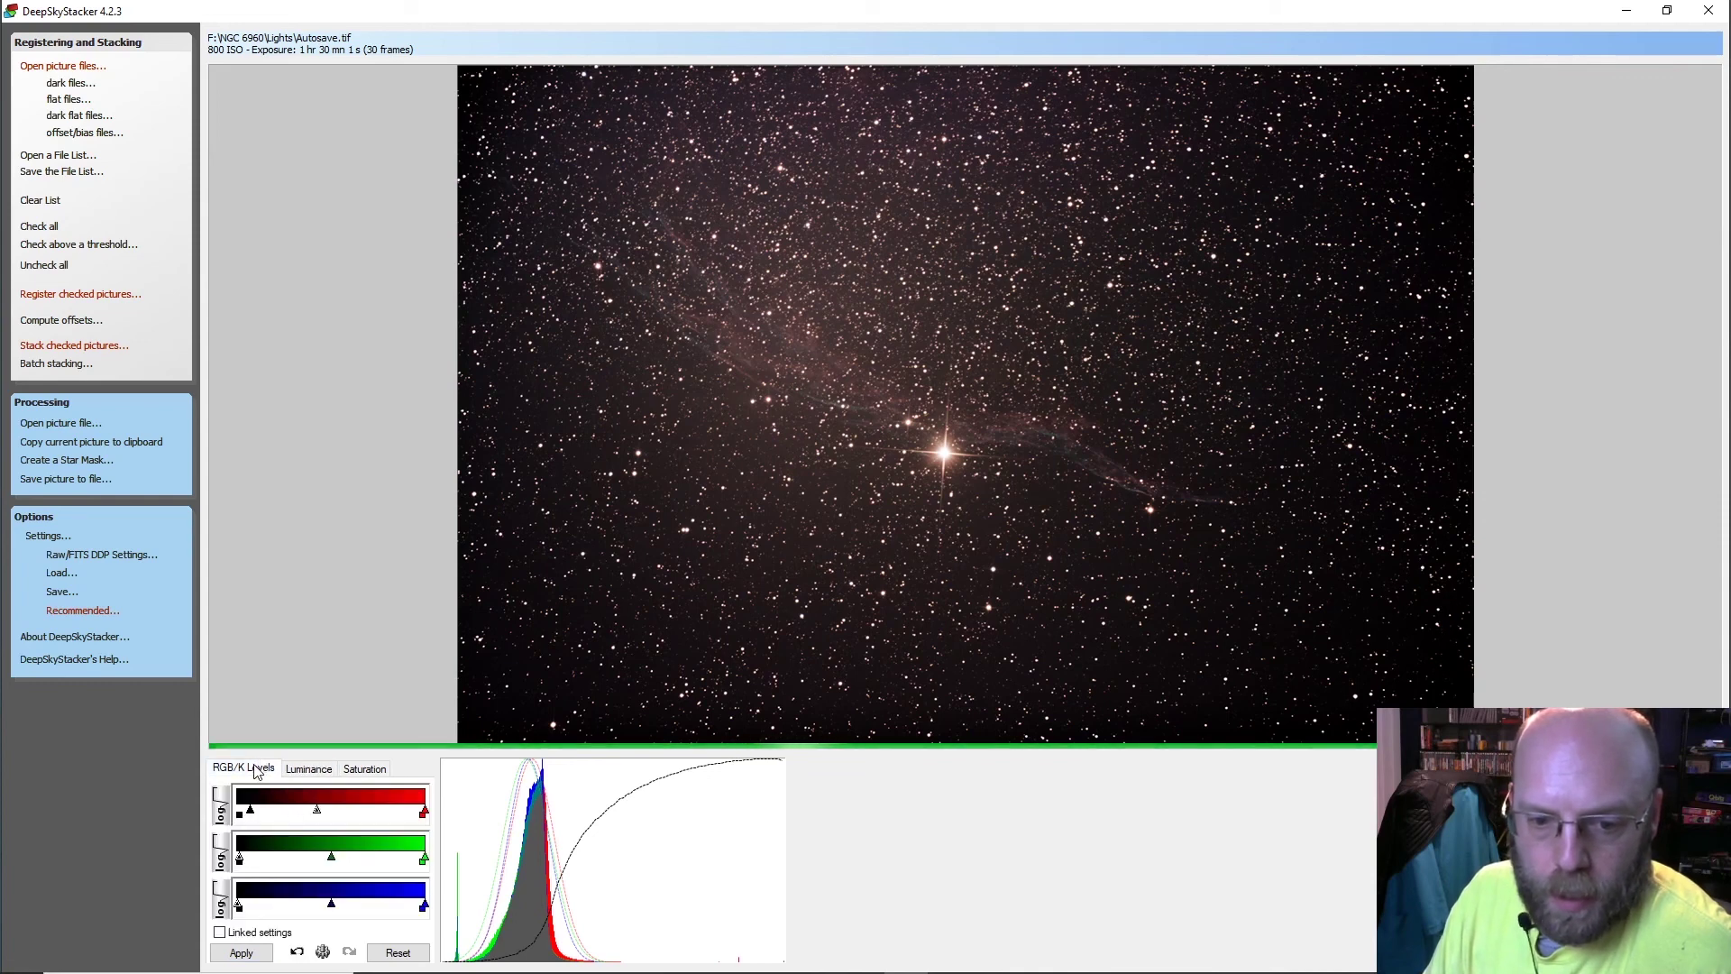
{"action": "left_click_drag", "start_coordinate": [316, 809], "coordinate": [337, 860]}
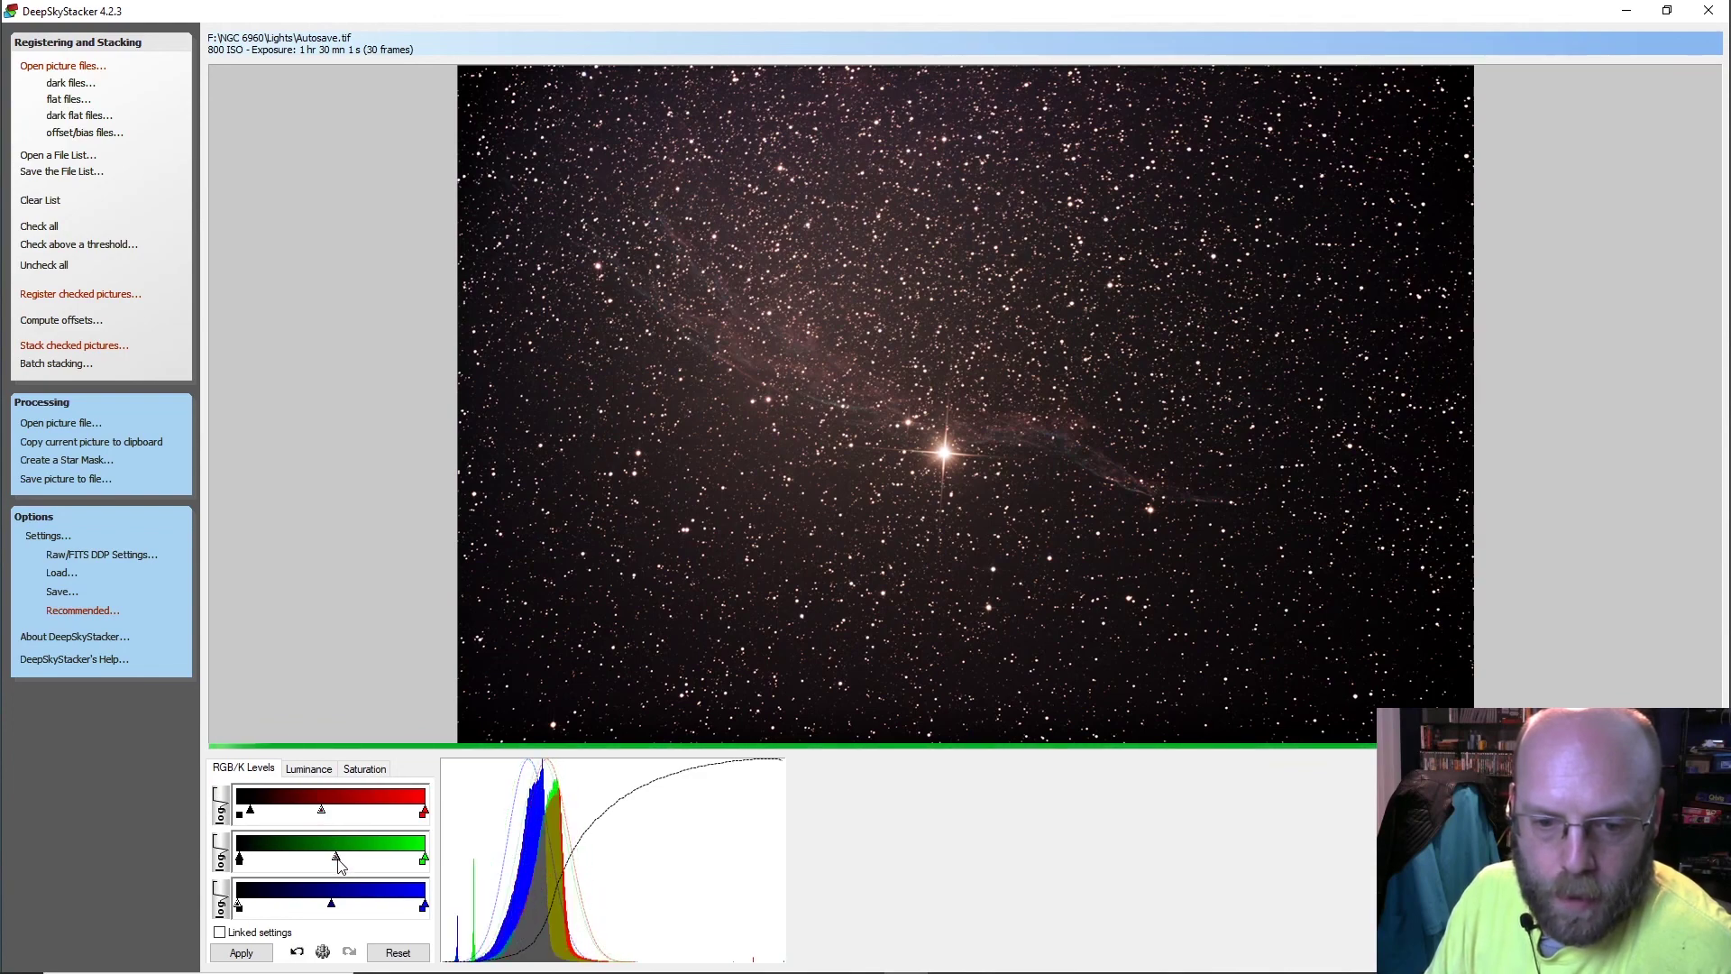
{"action": "left_click_drag", "start_coordinate": [331, 903], "coordinate": [337, 905]}
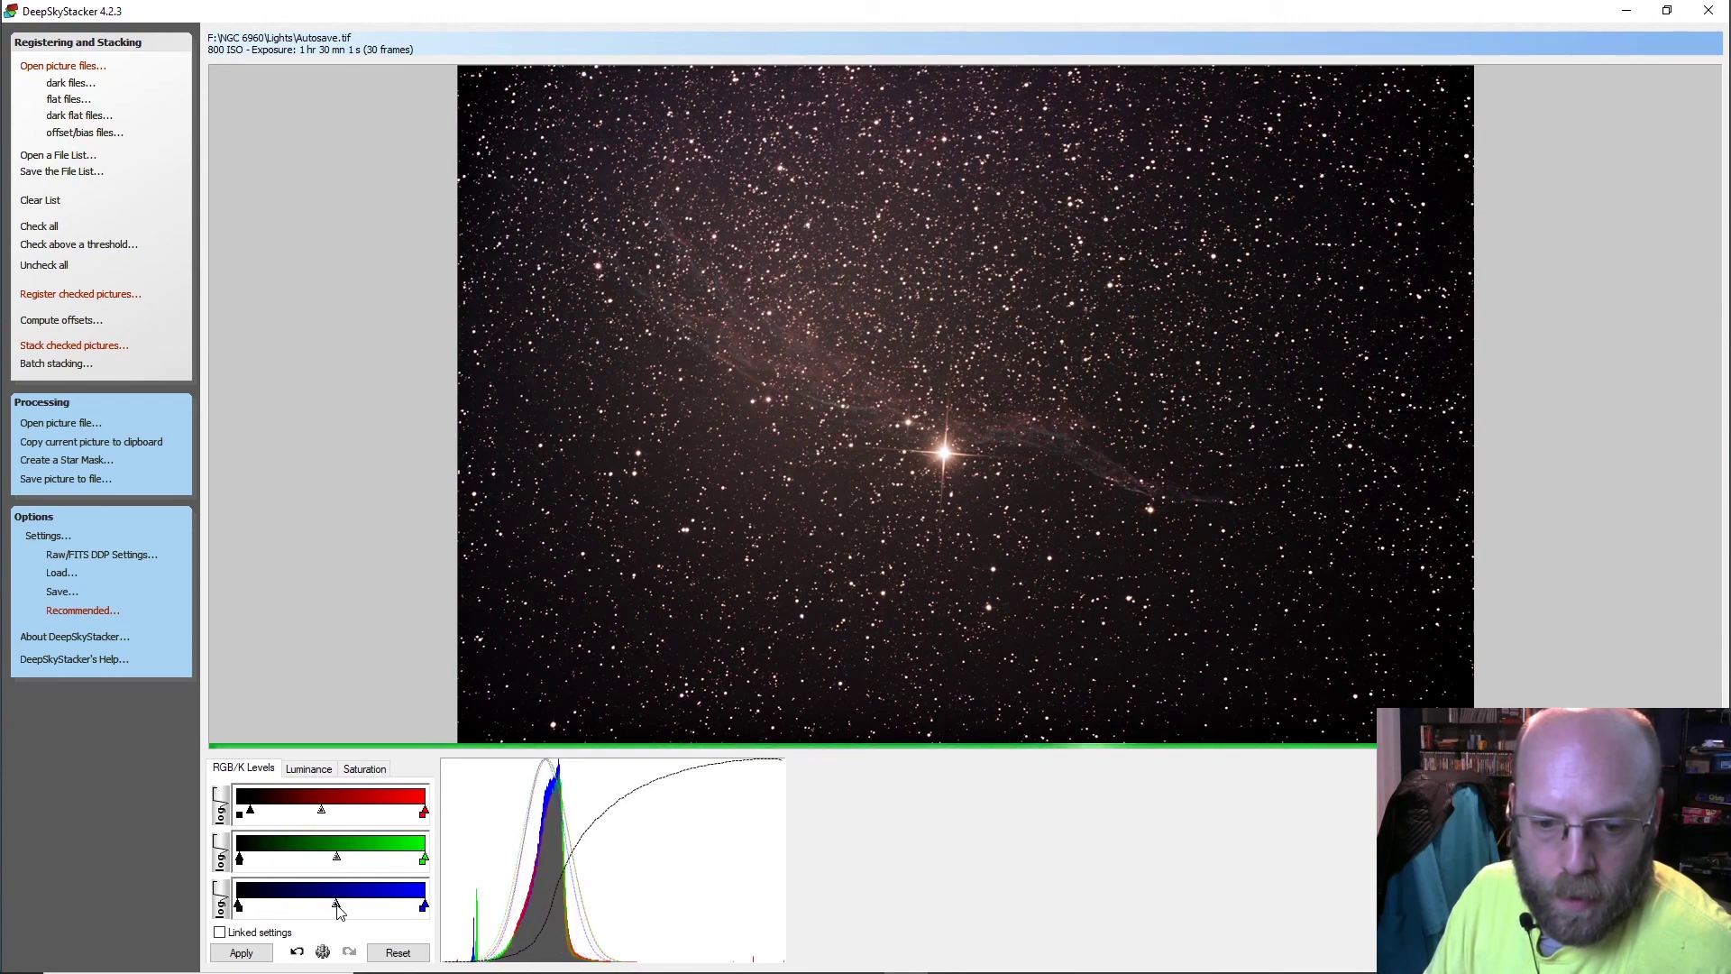
{"action": "left_click", "coordinate": [243, 953]}
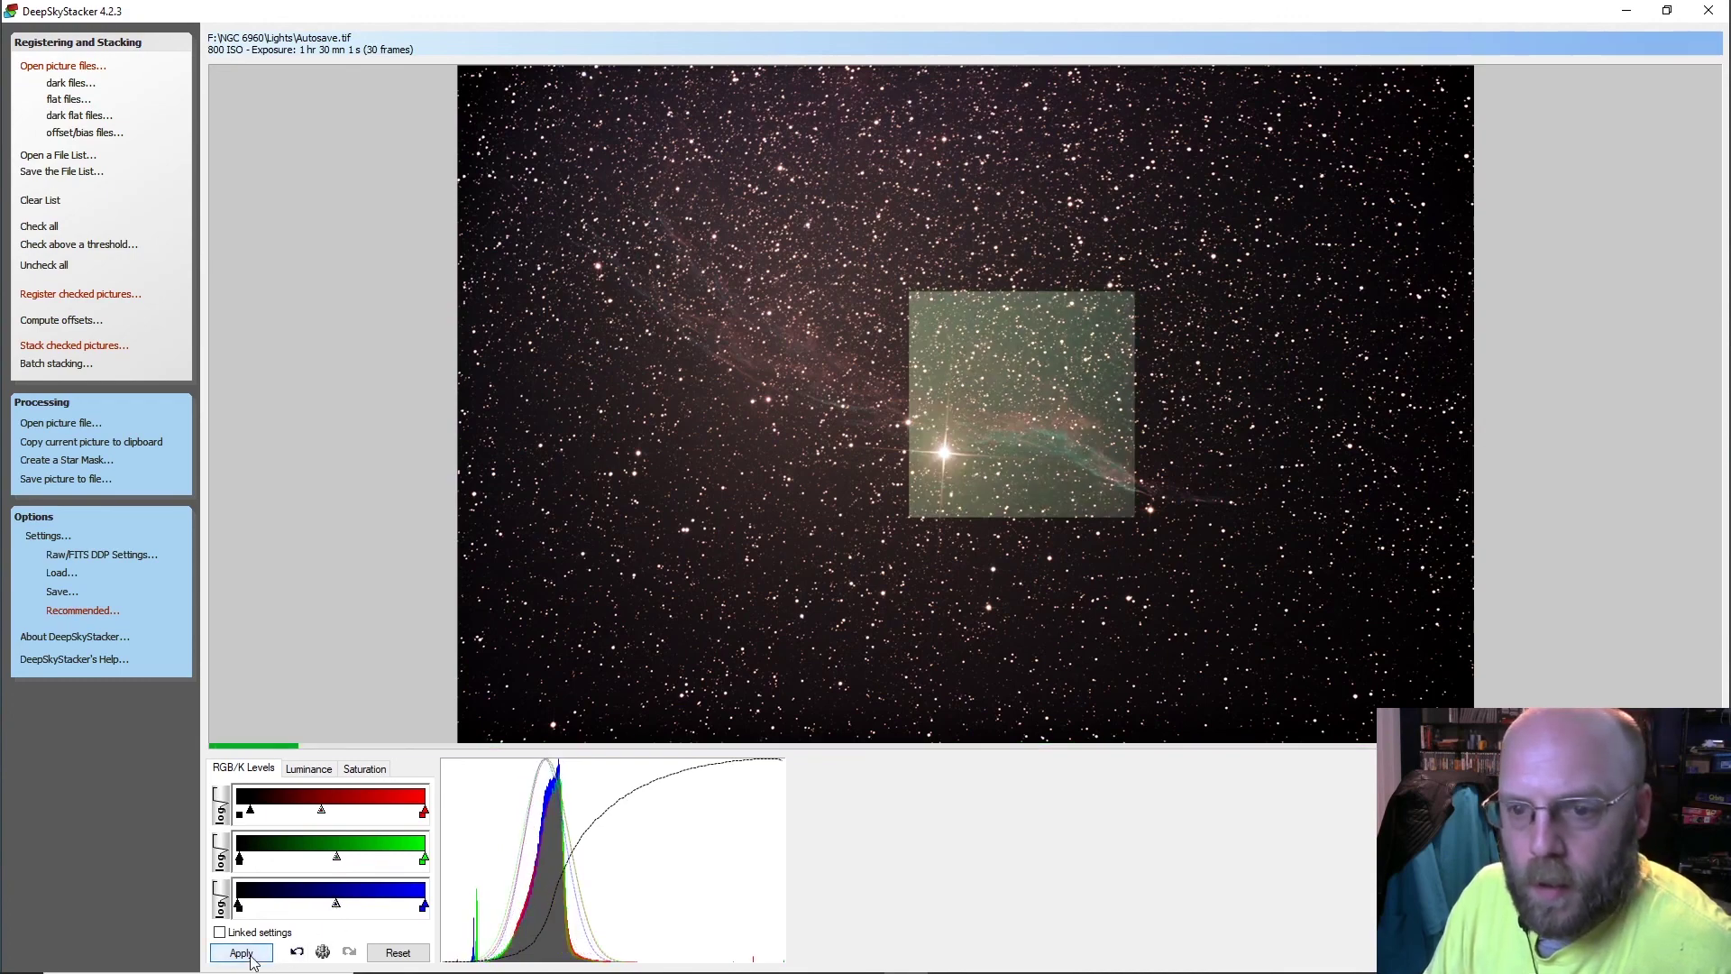